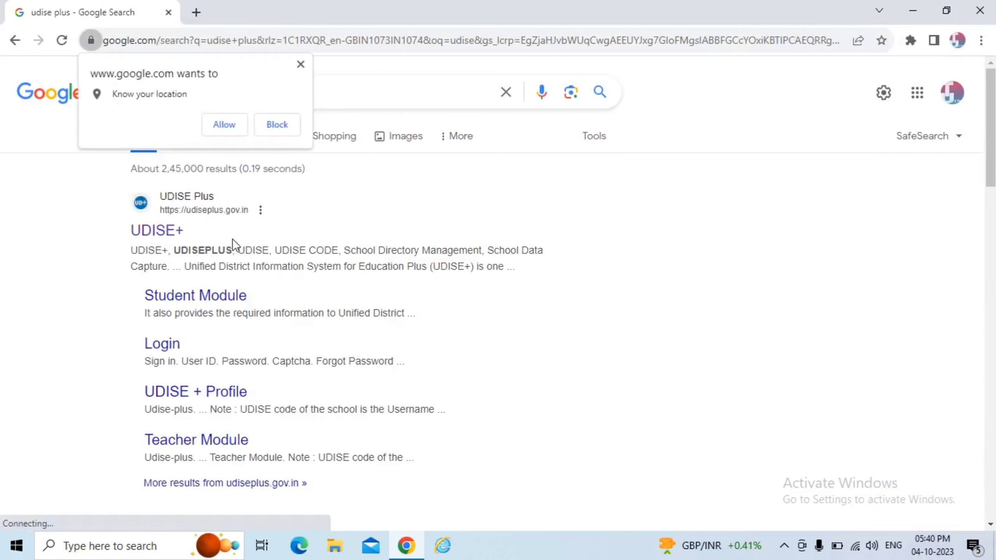
From the UDISE+ site's Data Capture Formats page, download the 2023-24 DCF PDF.
left_click(173, 235)
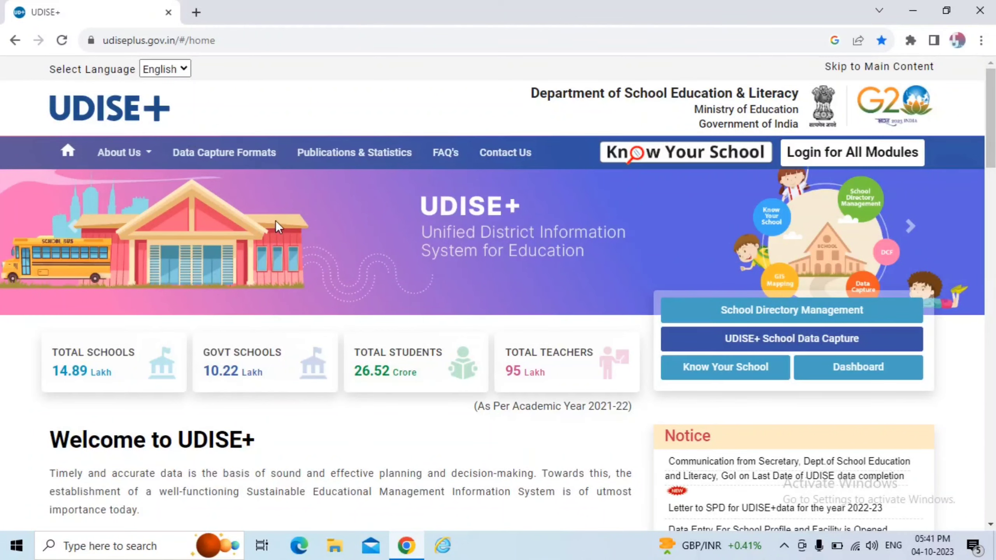
left_click(239, 152)
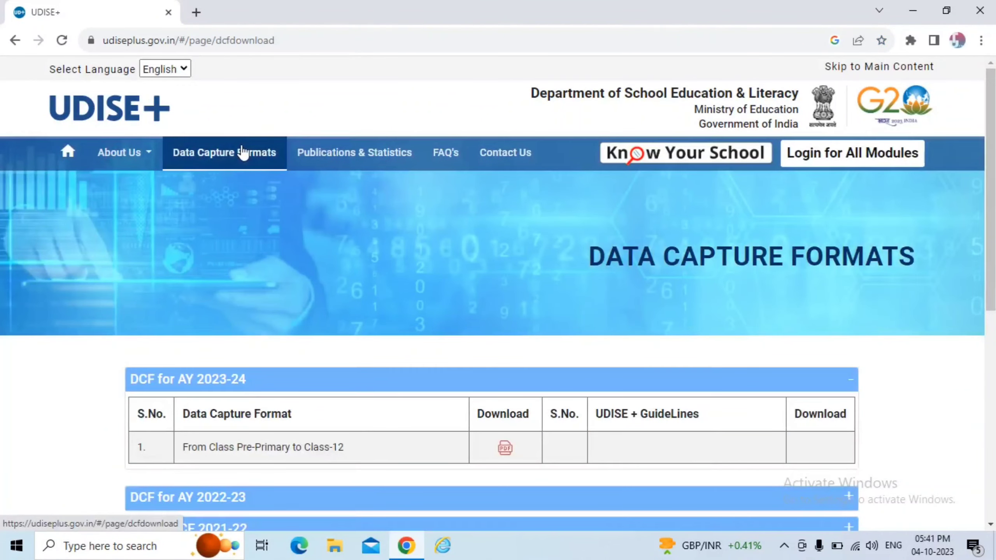
scroll(258, 235, "down", 2)
left_click(507, 377)
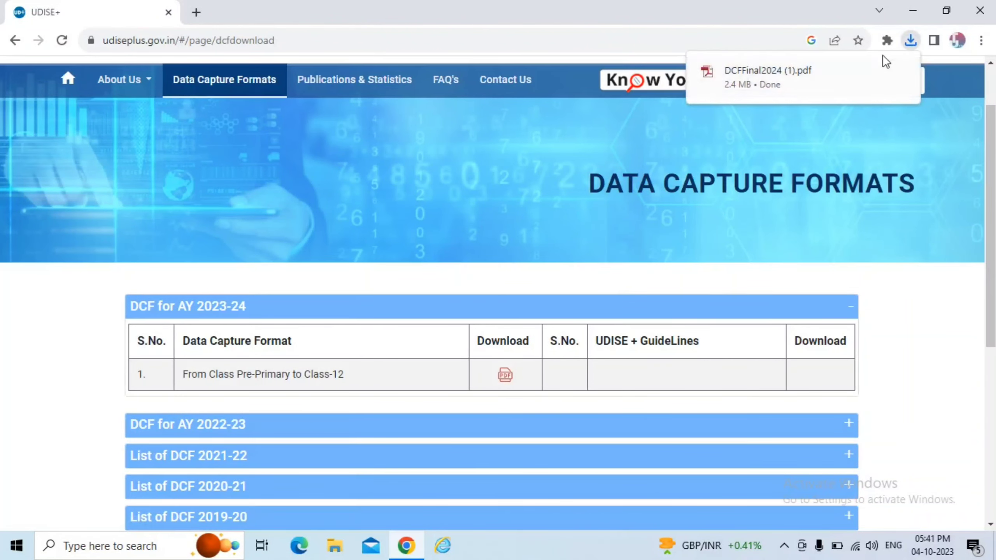
View the downloaded 29-page 2023-24 DCF, then return to the UDISE+ Data Capture Formats tab.
left_click(856, 76)
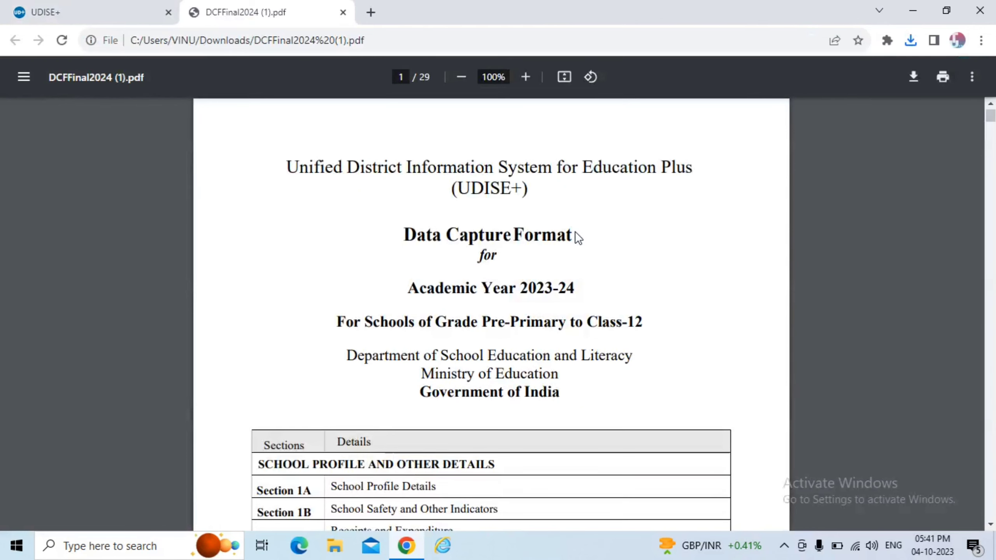
scroll(578, 238, "down", 8)
scroll(578, 238, "up", 8)
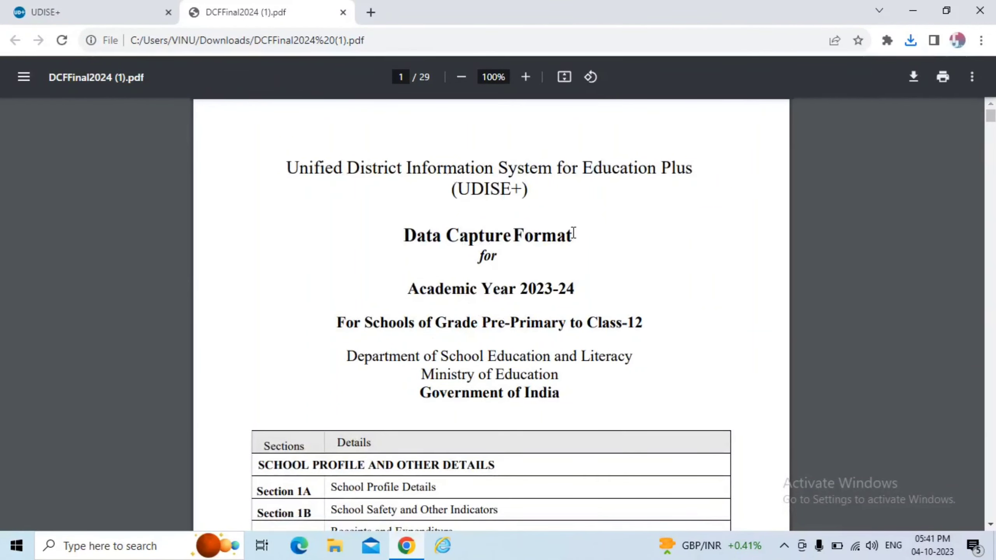
left_click(75, 6)
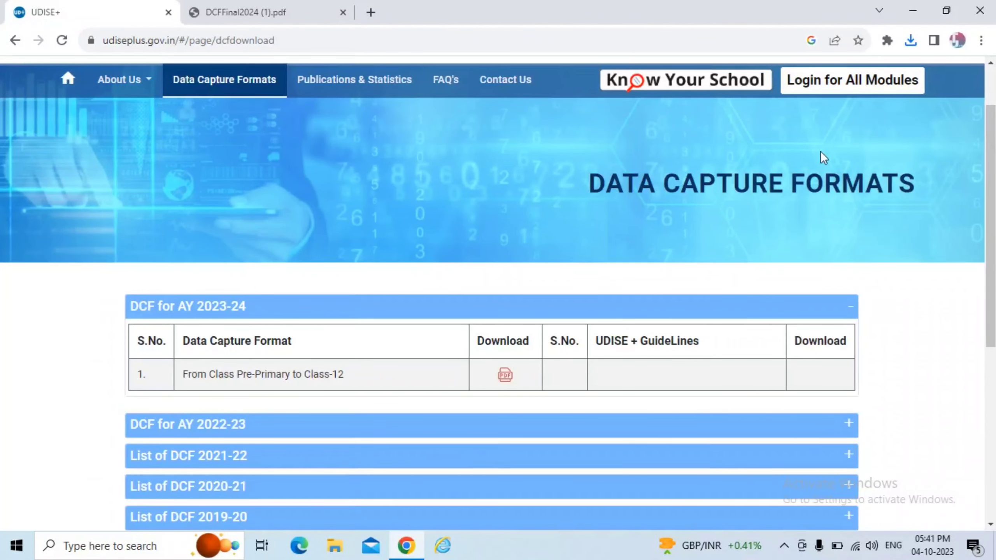
scroll(823, 157, "up", 2)
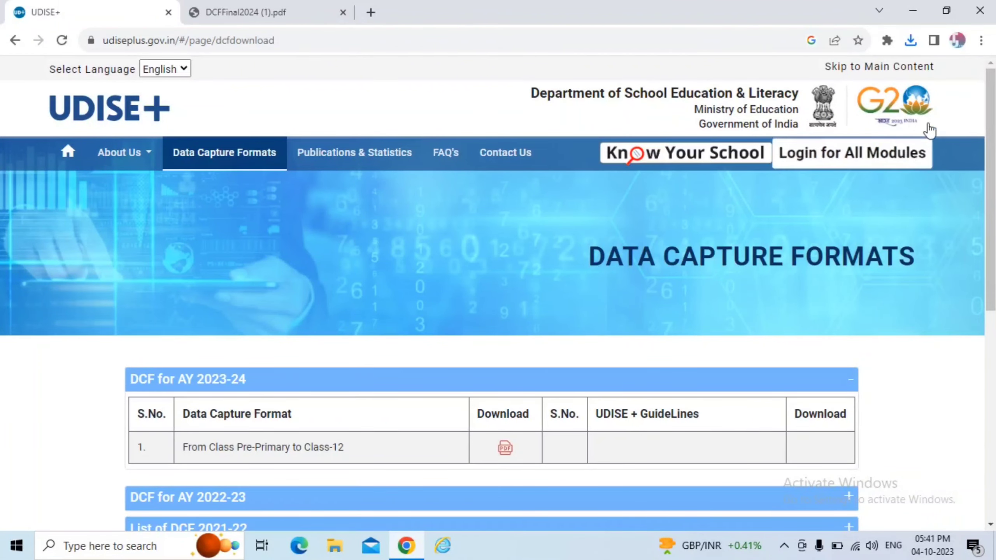
Bring up the UDISE+ Login for AY 2023-24 page and look over its module list.
left_click(894, 166)
left_click_drag(241, 221, 458, 233)
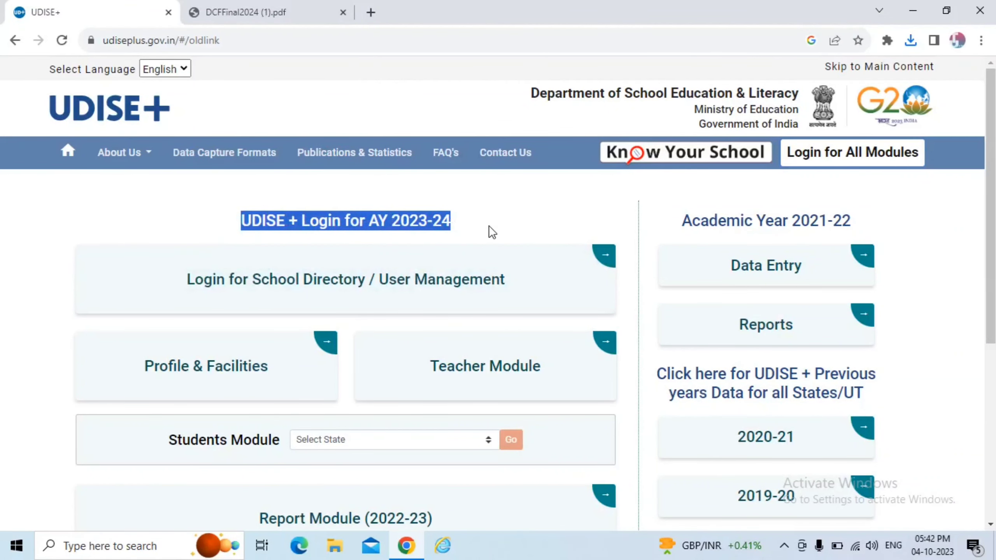
scroll(489, 225, "down", 2)
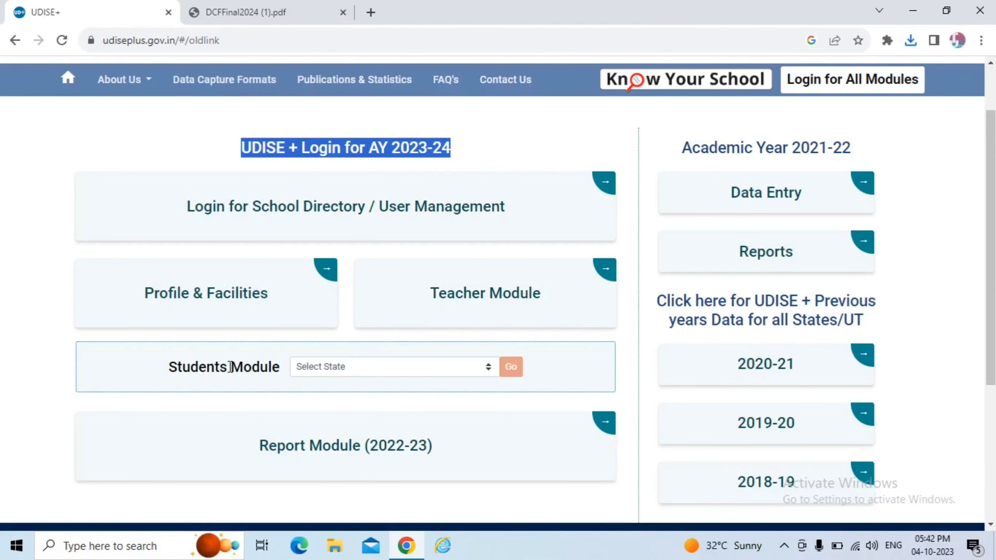
scroll(230, 367, "down", 5)
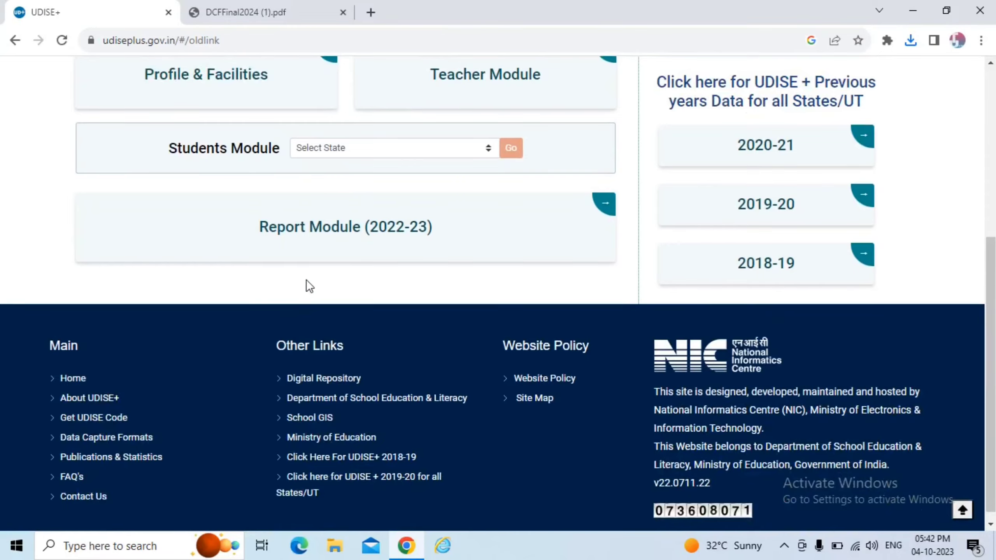
scroll(306, 280, "up", 3)
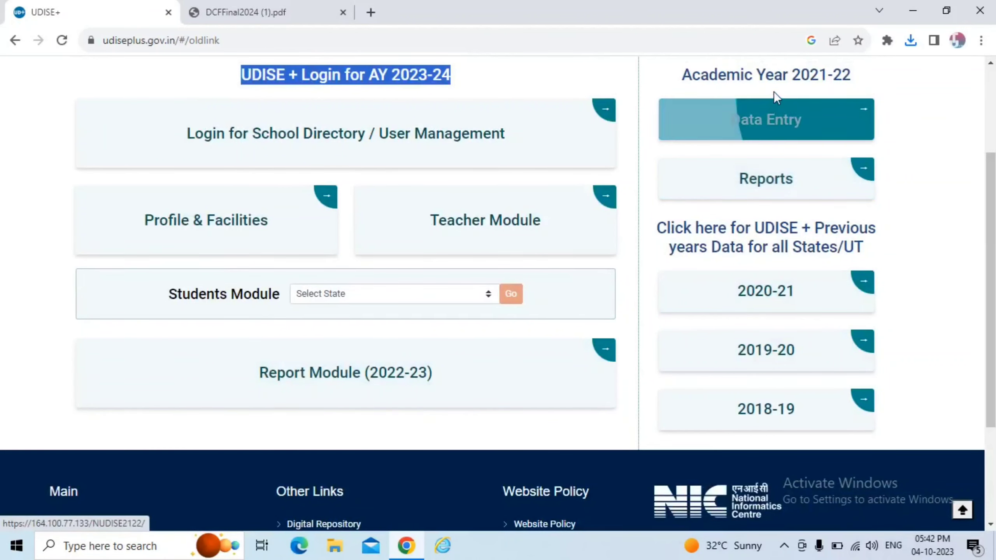
scroll(166, 368, "up", 2)
Select RAJASTHAN as the Students Module state and launch the module with Go.
left_click_drag(165, 368, 266, 375)
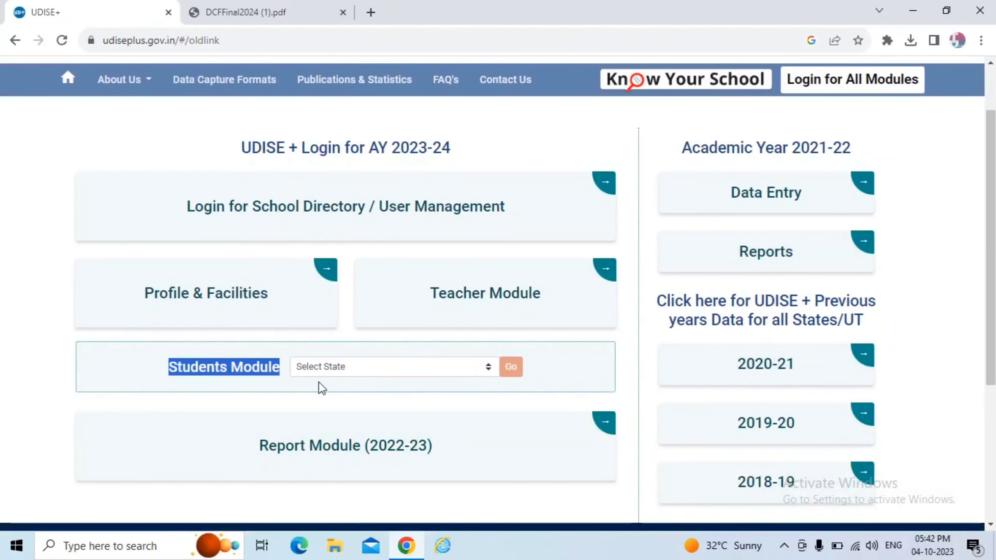
left_click(328, 373)
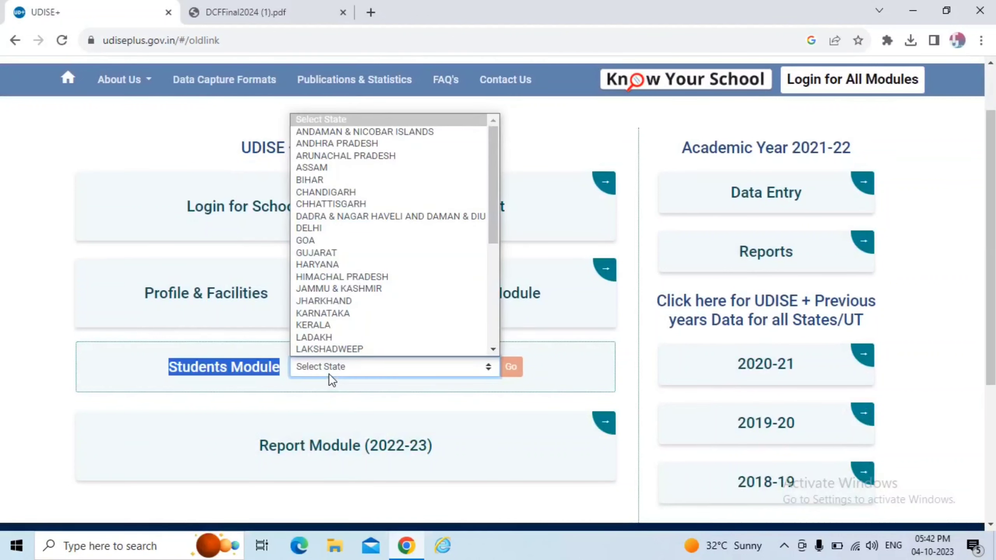
key("r")
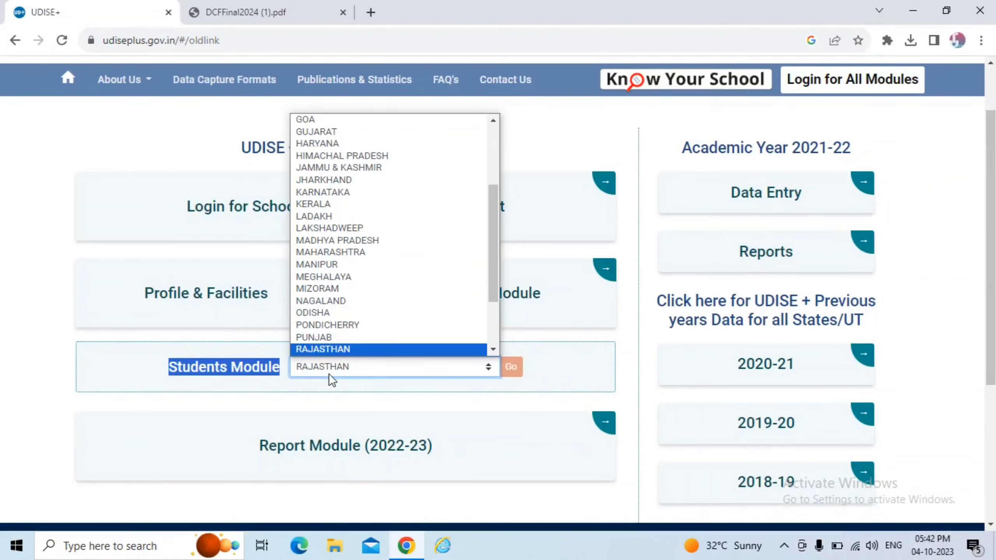
key("Return")
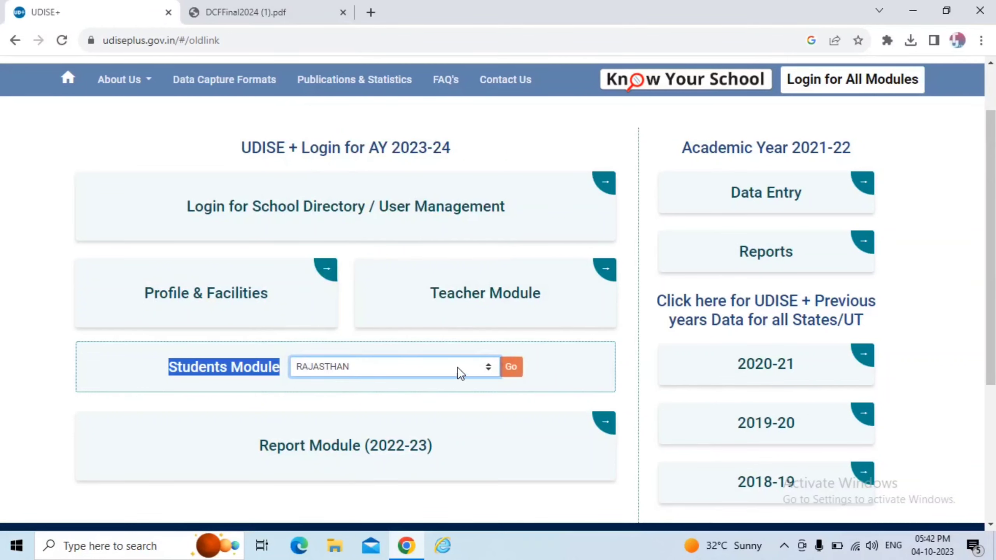
left_click(515, 371)
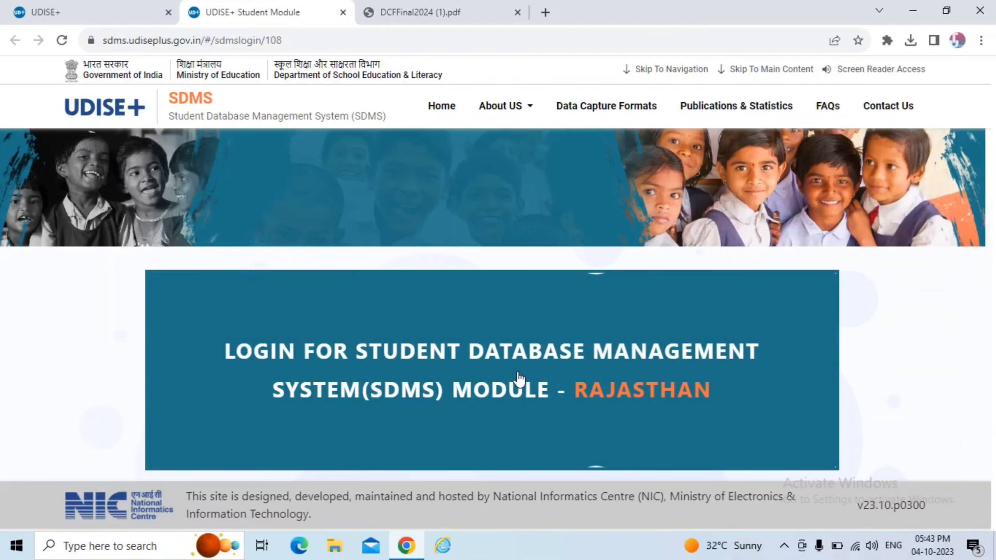
Go to the SDMS sign-in page with its user ID, password and captcha fields.
left_click(519, 378)
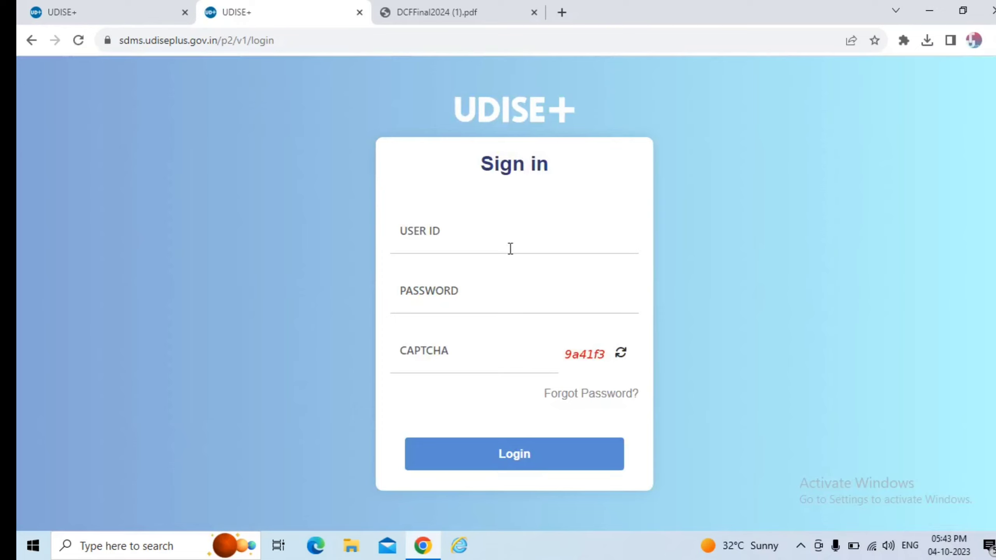
left_click(510, 248)
left_click(506, 280)
left_click(439, 357)
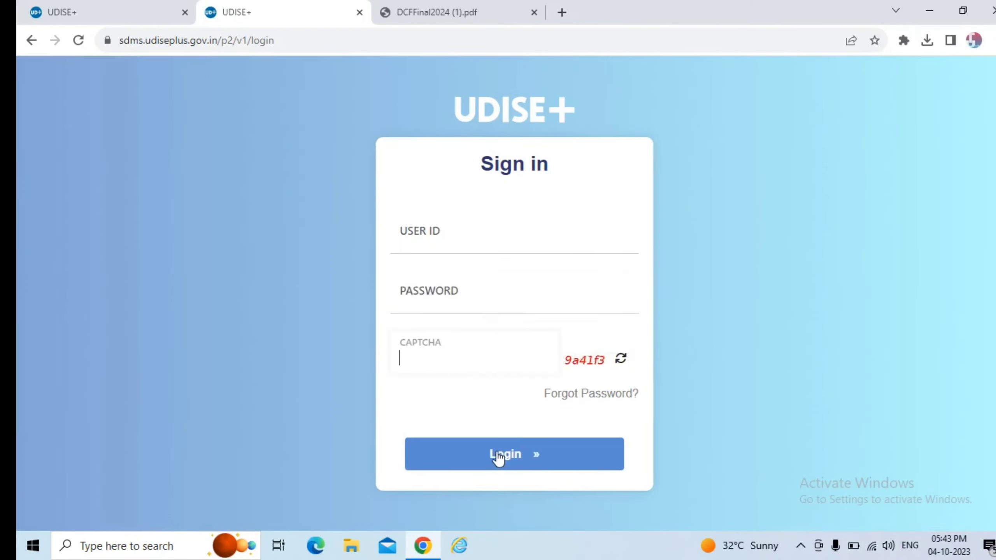
Enter the school's user ID, the account password and the captcha code, then log in.
left_click(450, 226)
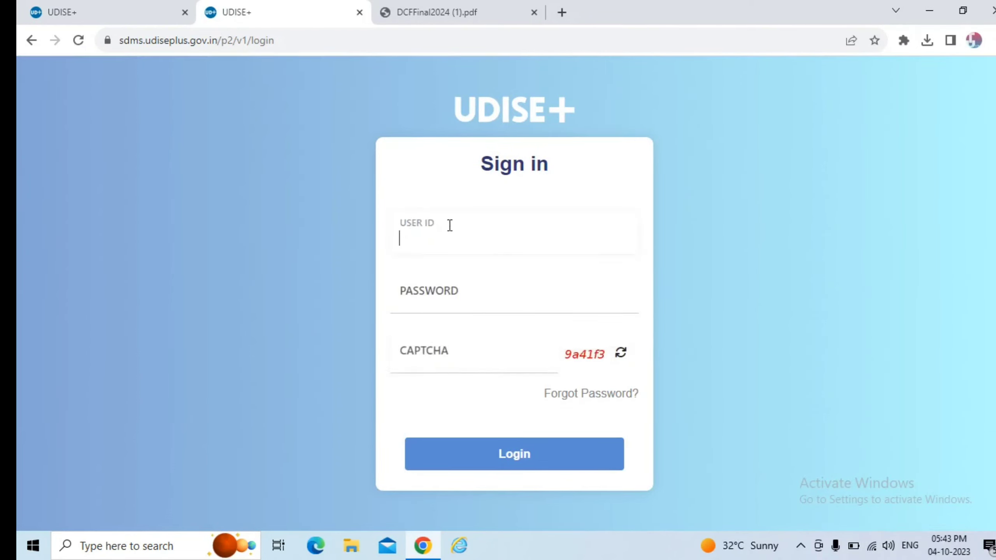
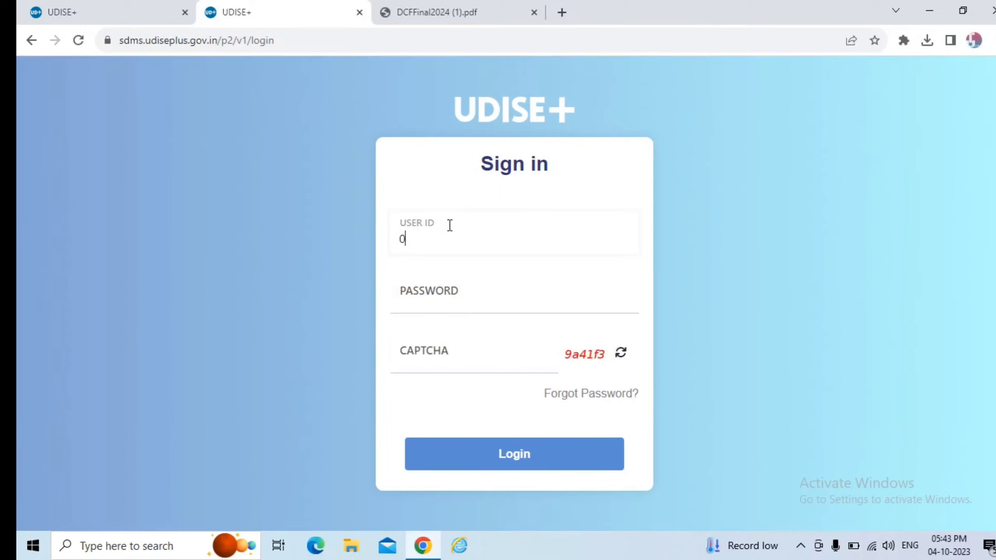
left_click(445, 298)
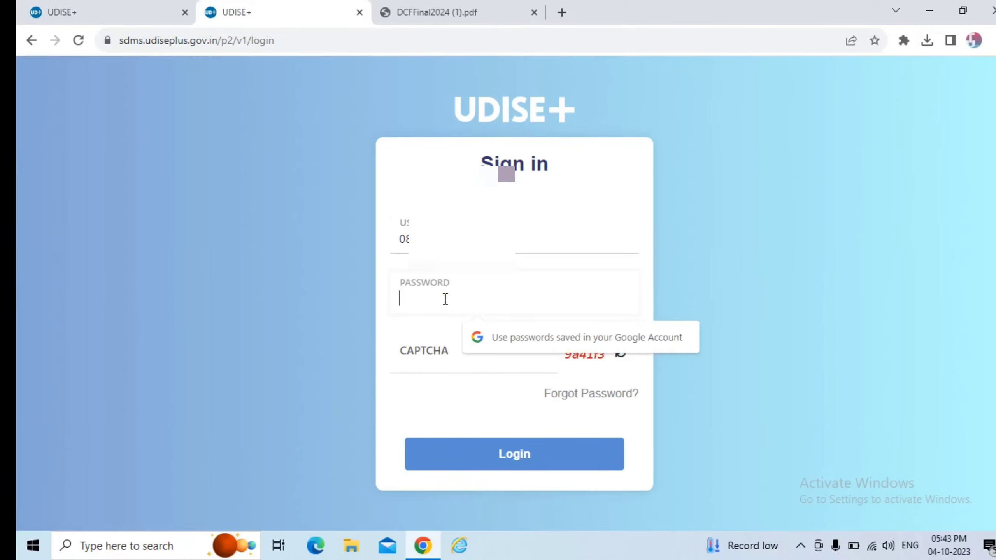
type("***")
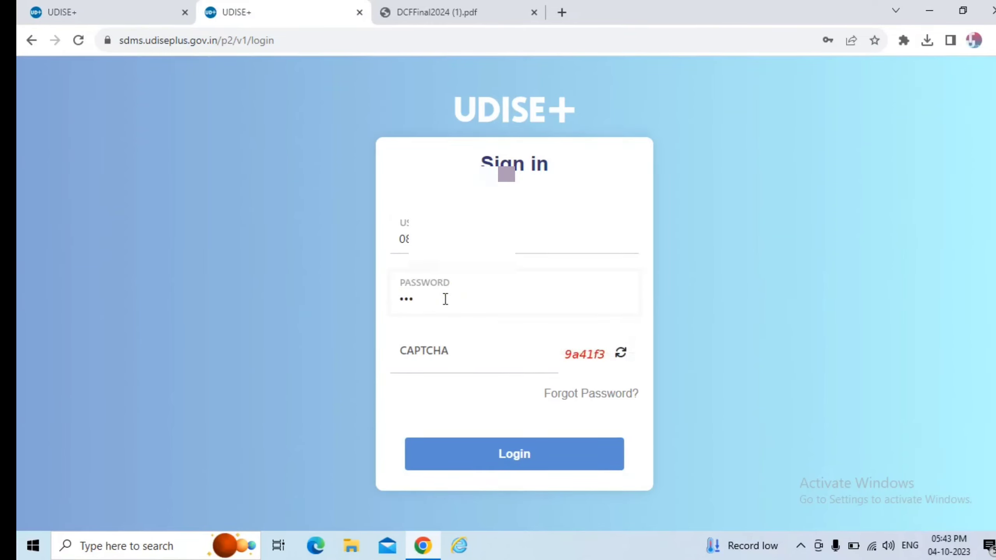
type("*****")
left_click(453, 362)
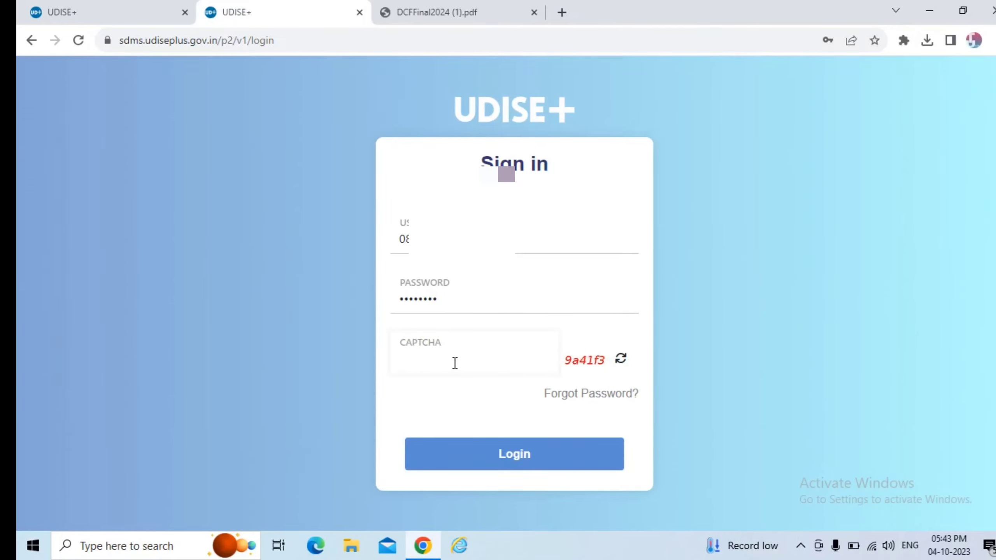
type("9a41f3")
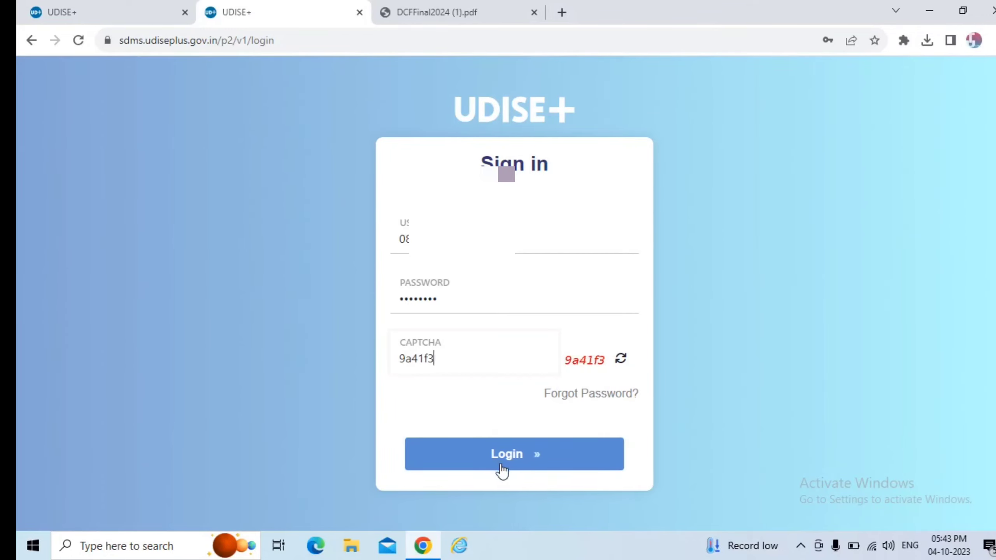
left_click(502, 467)
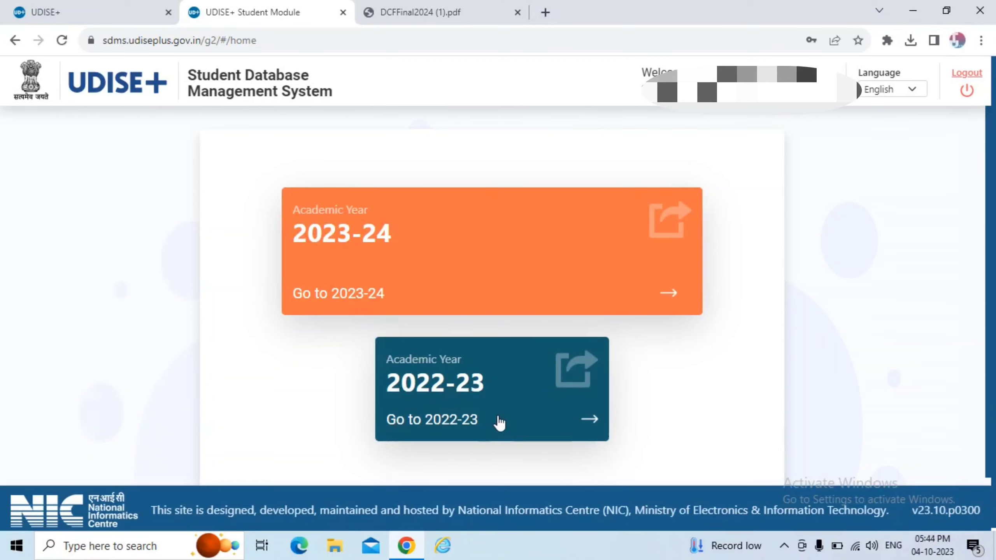
Look over the 2022-23 school dashboard, then return to the academic year choice.
left_click(500, 420)
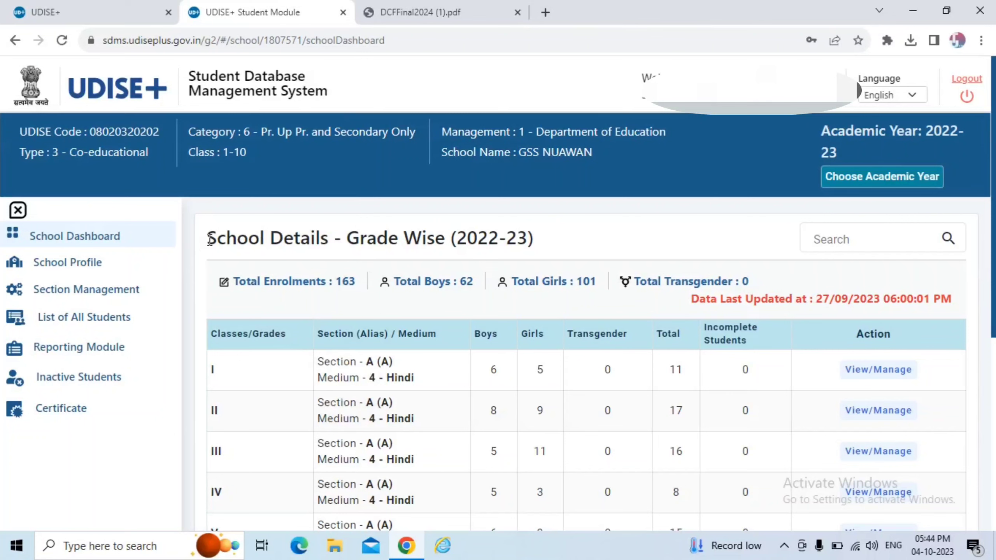
left_click_drag(195, 243, 533, 242)
scroll(481, 349, "down", 3)
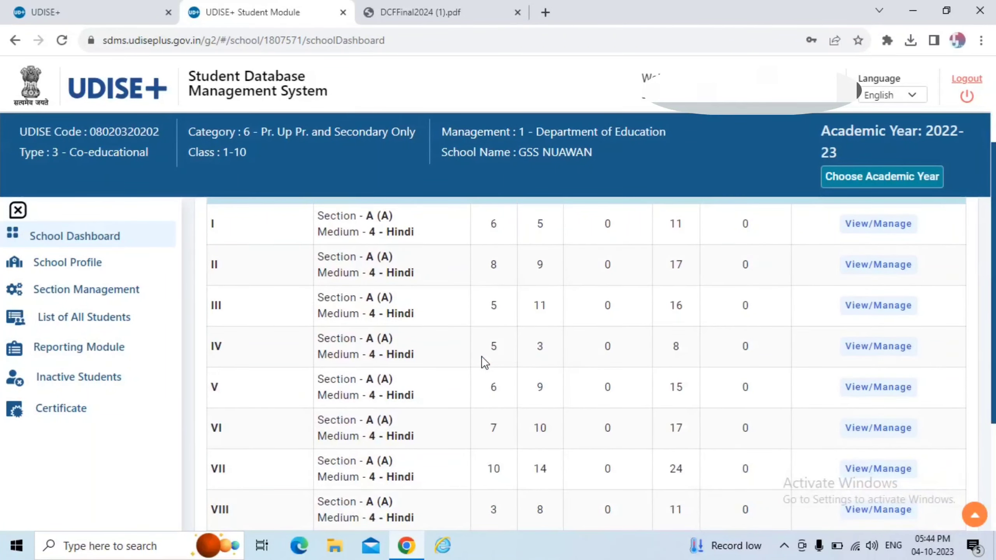
scroll(482, 358, "down", 2)
scroll(482, 362, "up", 5)
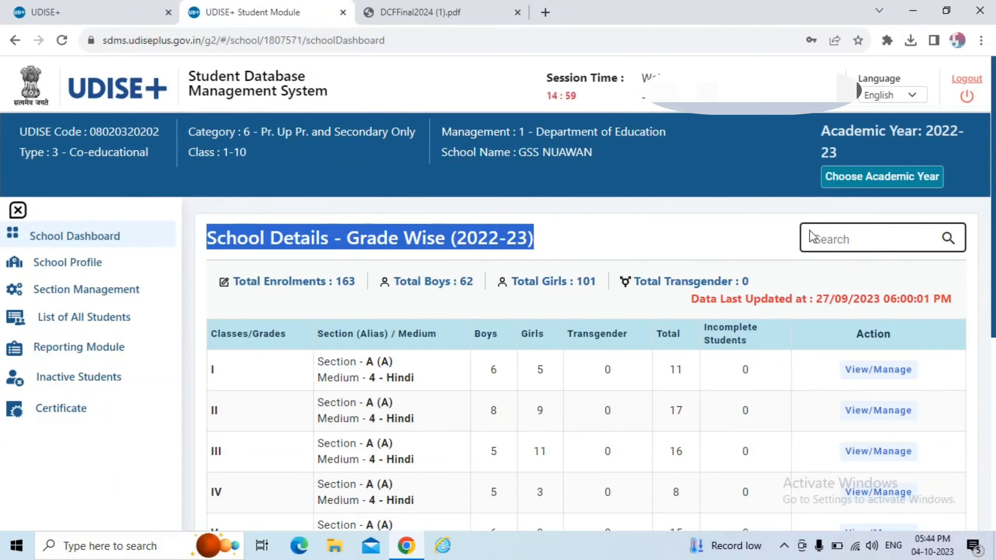
left_click(851, 174)
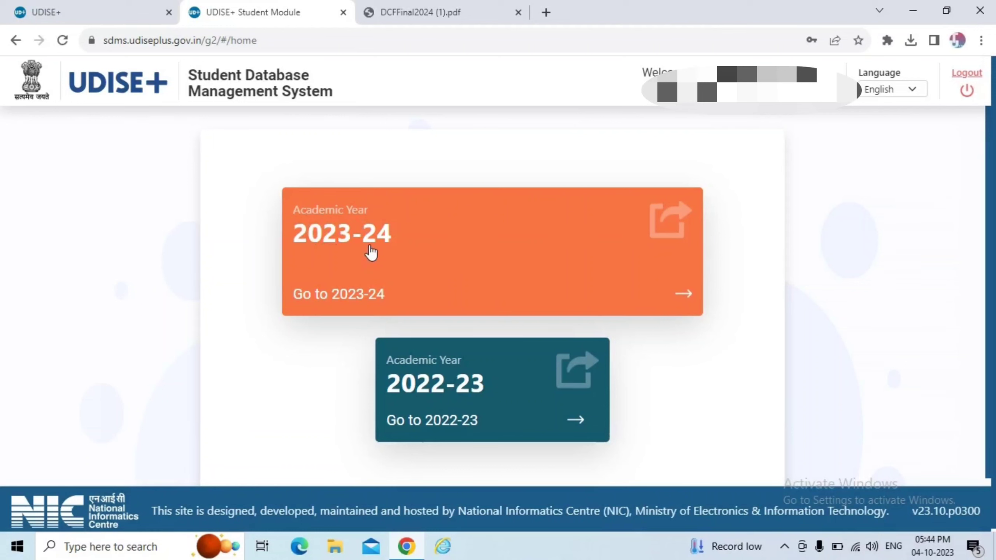
Open the 2023-24 dashboard, review the School Information academic start and end dates, and close it.
left_click(370, 252)
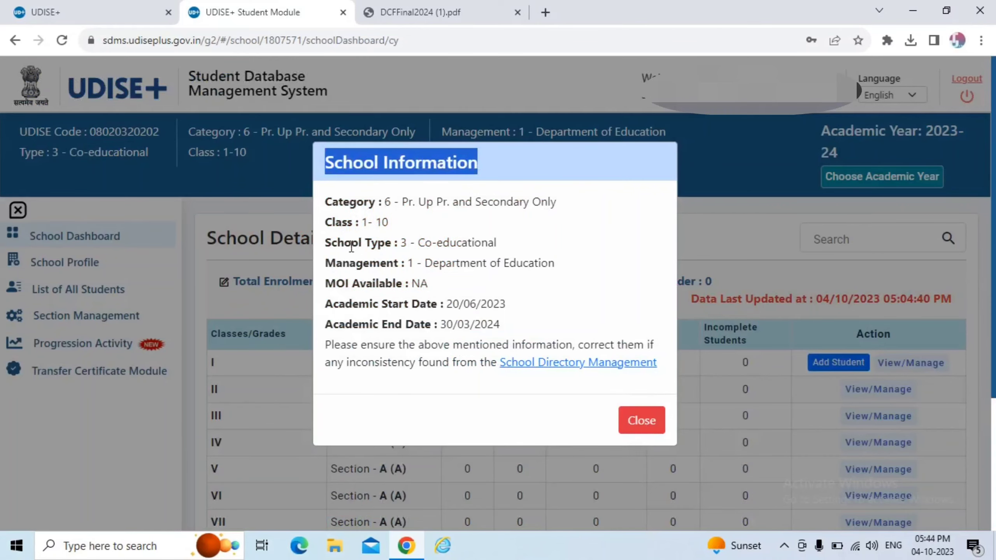
left_click(444, 168)
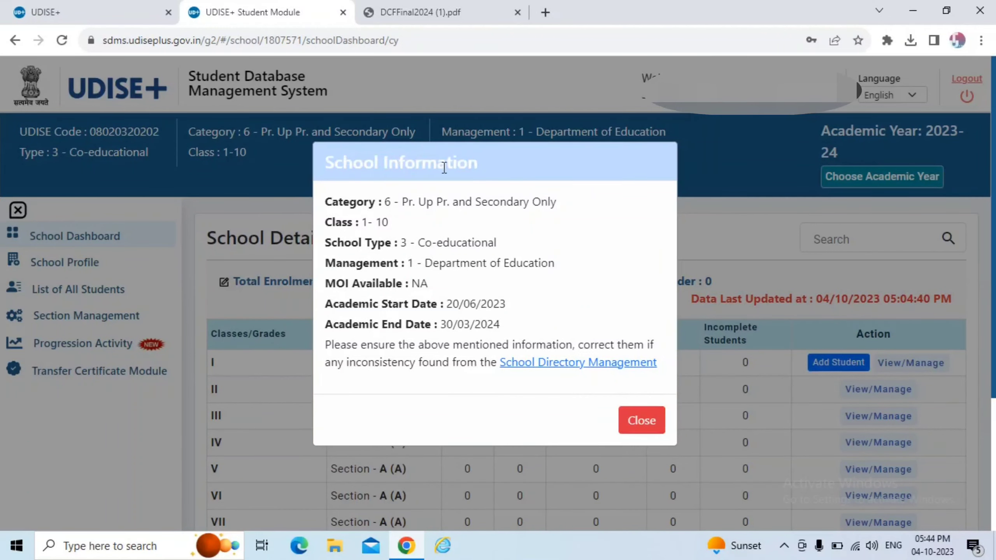
triple_click(582, 173)
left_click(558, 183)
left_click_drag(326, 306, 497, 302)
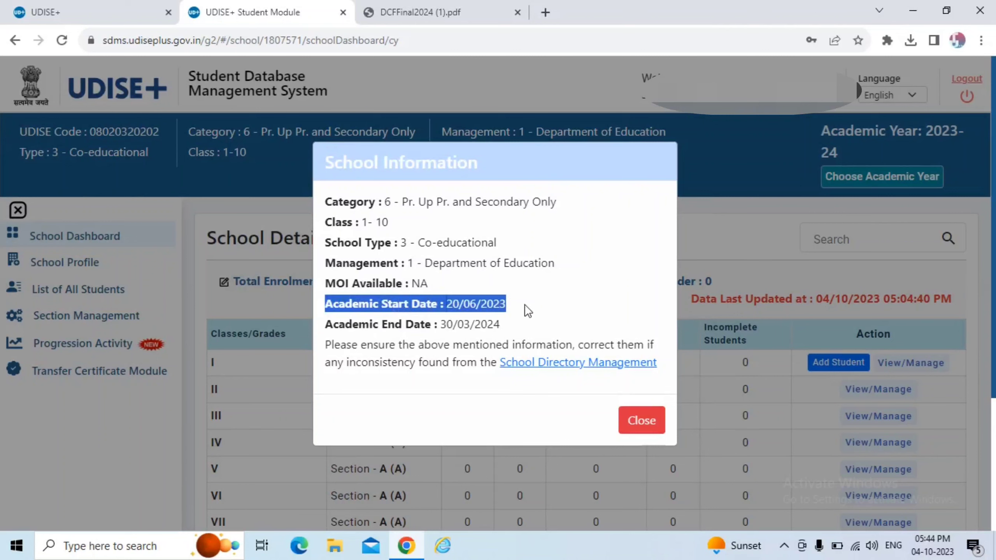
left_click(538, 300)
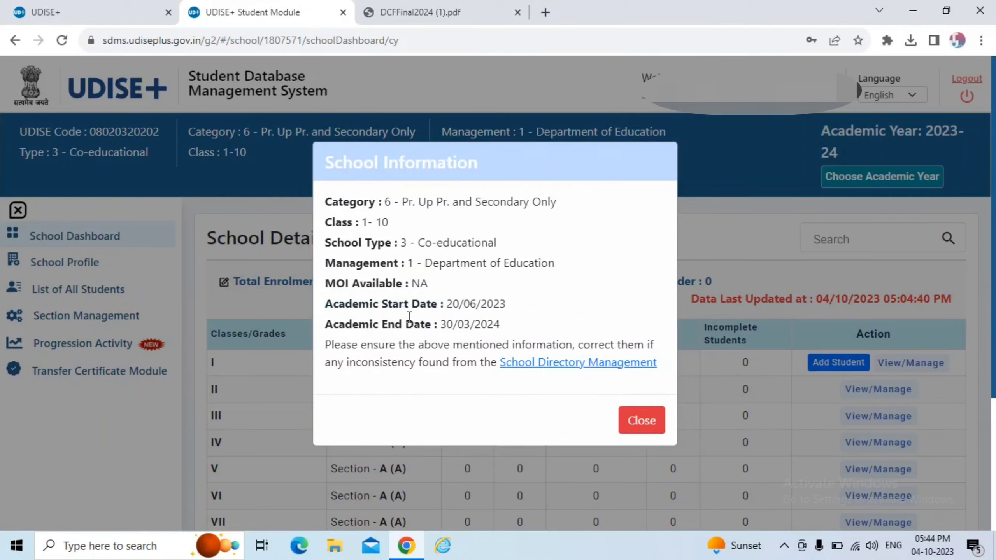
left_click_drag(334, 330, 515, 322)
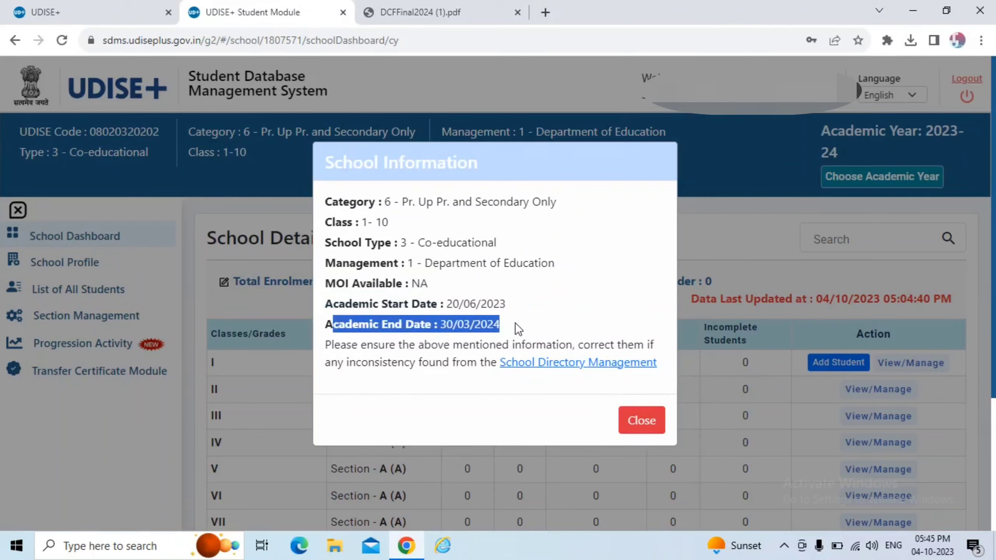
left_click(534, 317)
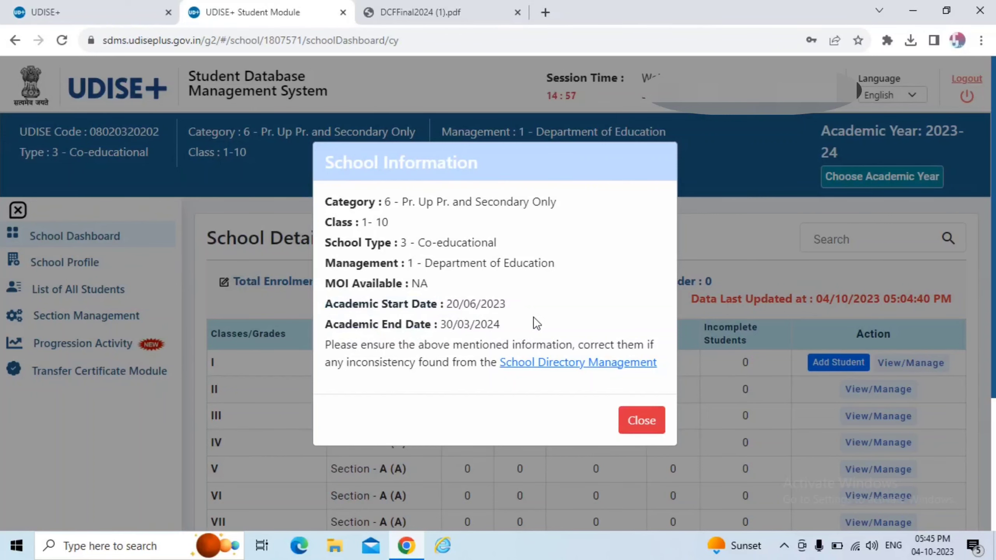
left_click(20, 152)
left_click_drag(20, 152, 586, 158)
Scroll through the grade-wise dashboard below its heading.
left_click(587, 160)
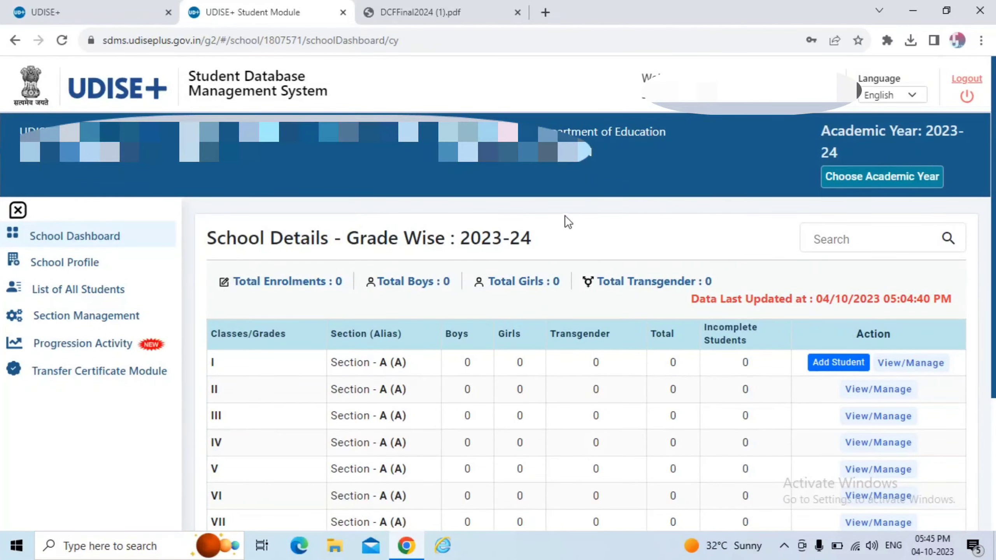
scroll(565, 215, "down", 2)
scroll(564, 215, "up", 2)
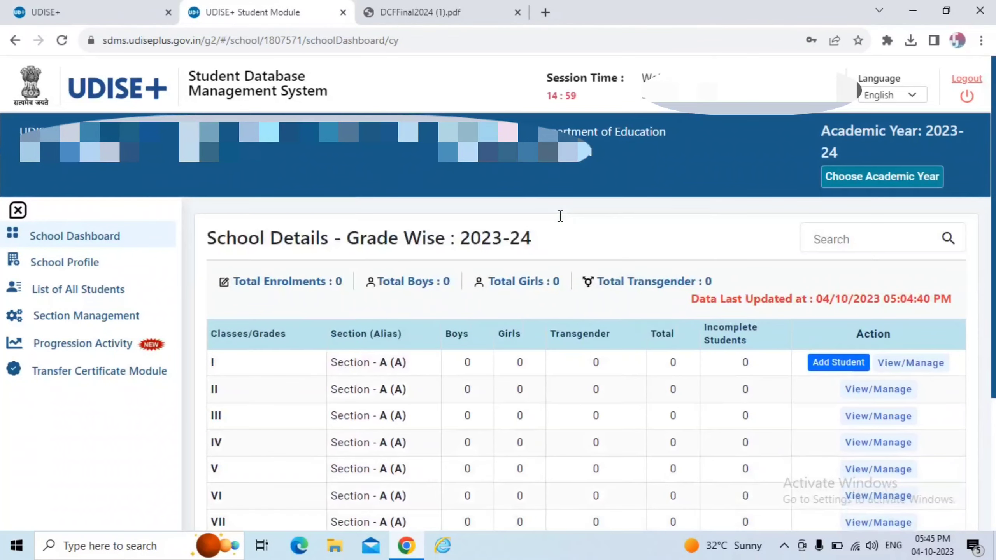
left_click_drag(217, 237, 549, 237)
scroll(546, 236, "down", 2)
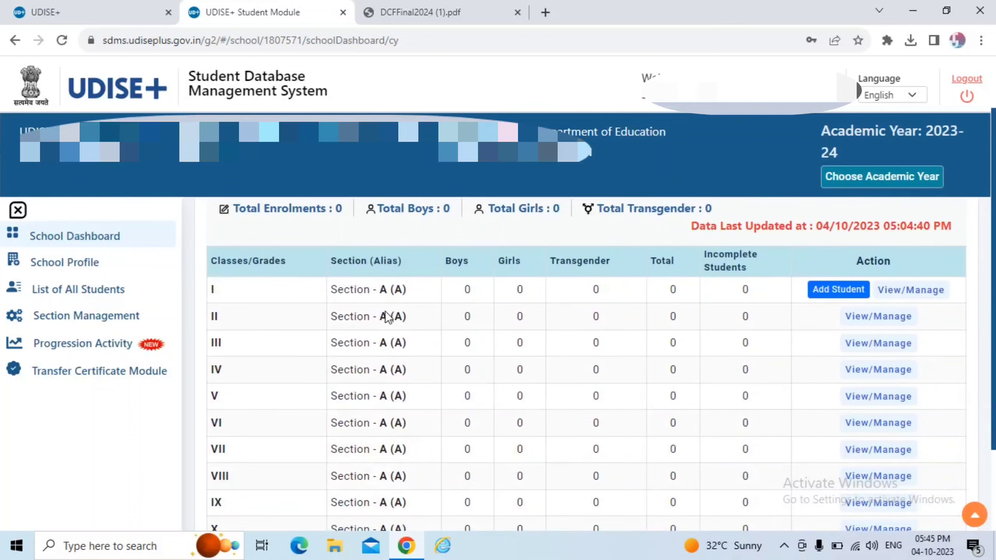
scroll(317, 290, "down", 3)
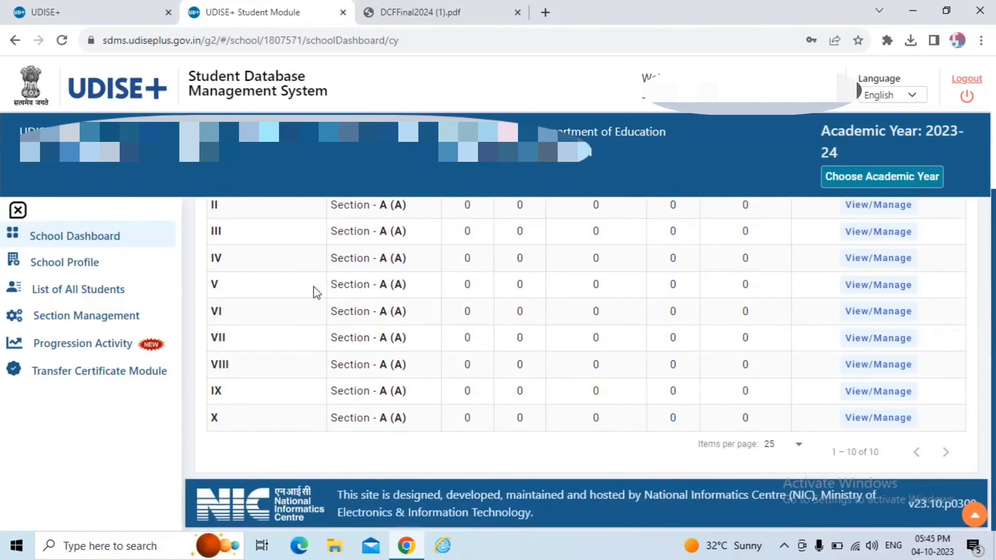
scroll(318, 275, "up", 2)
scroll(319, 258, "up", 2)
scroll(319, 258, "down", 2)
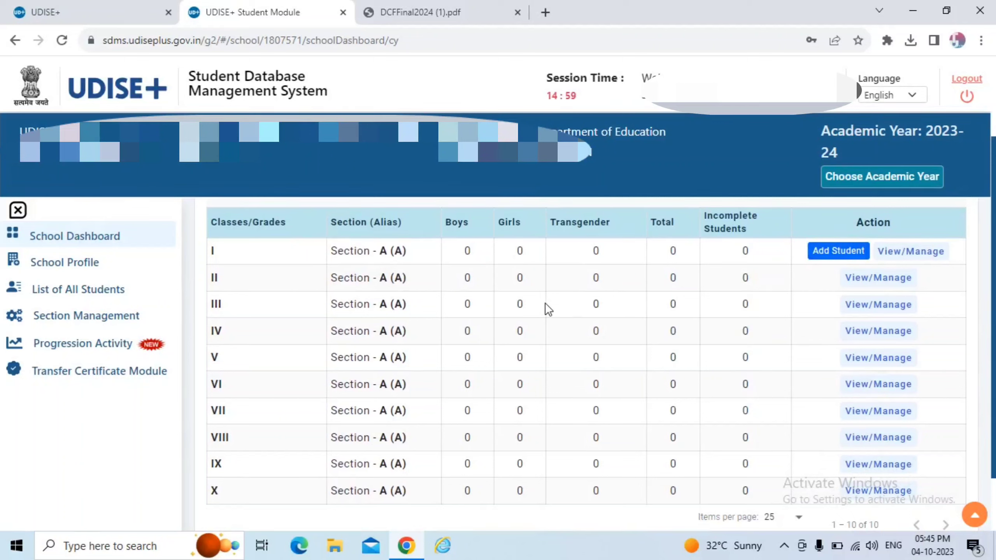
Inspect rows III and II of the grade table, including their sections and counts.
triple_click(874, 298)
left_click(806, 303)
scroll(768, 322, "up", 2)
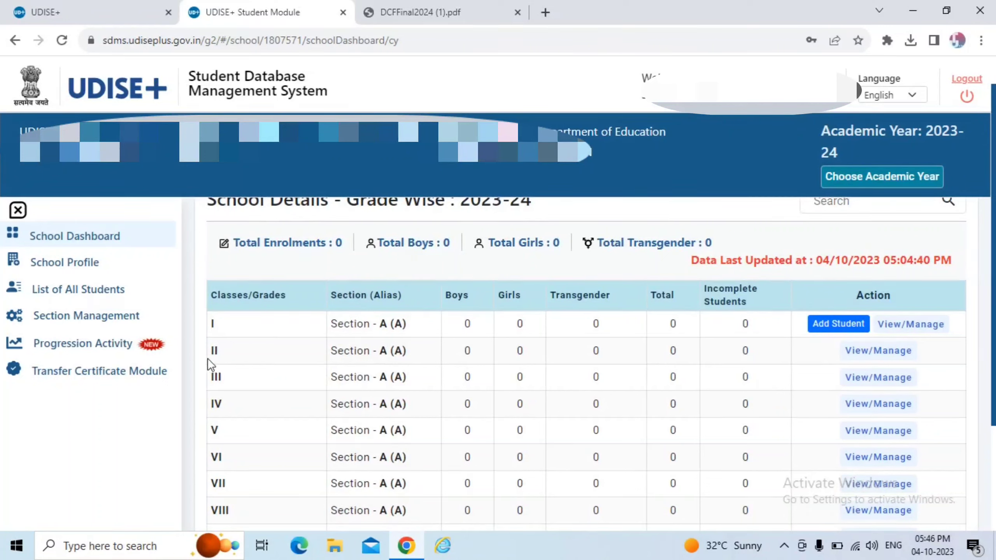
left_click_drag(211, 354, 259, 363)
left_click_drag(371, 361, 528, 360)
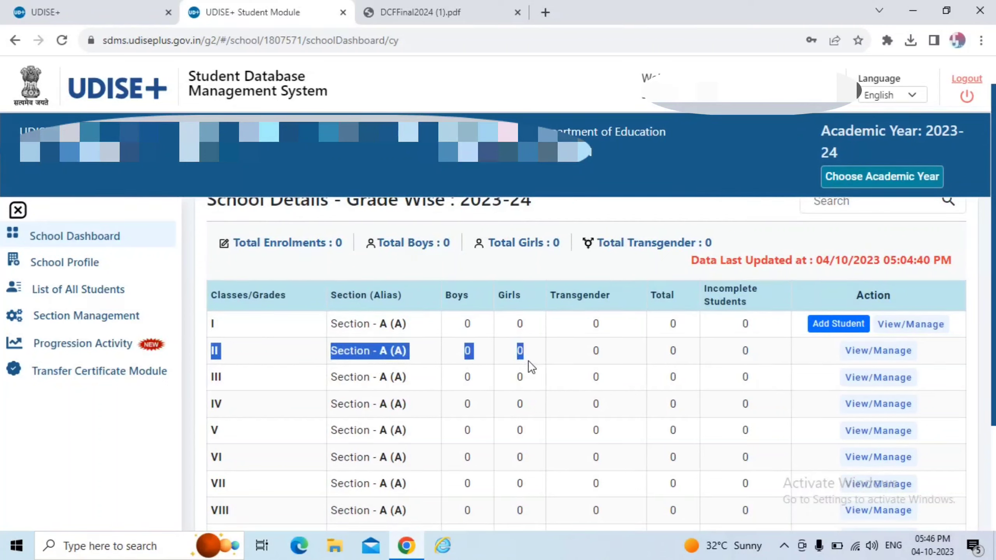
left_click(506, 369)
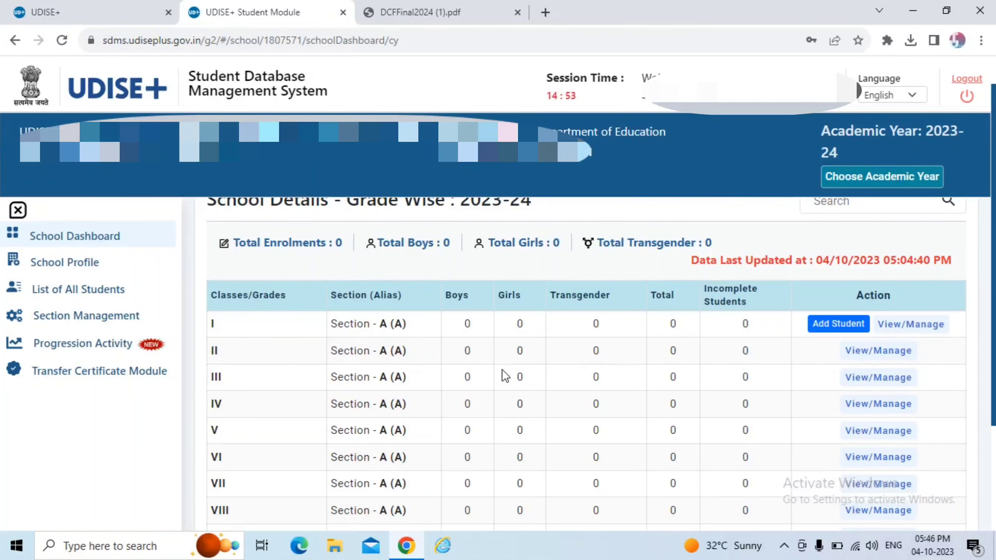
Dismiss the empty student list's 'No data found' message and go to Section Management.
scroll(502, 370, "down", 2)
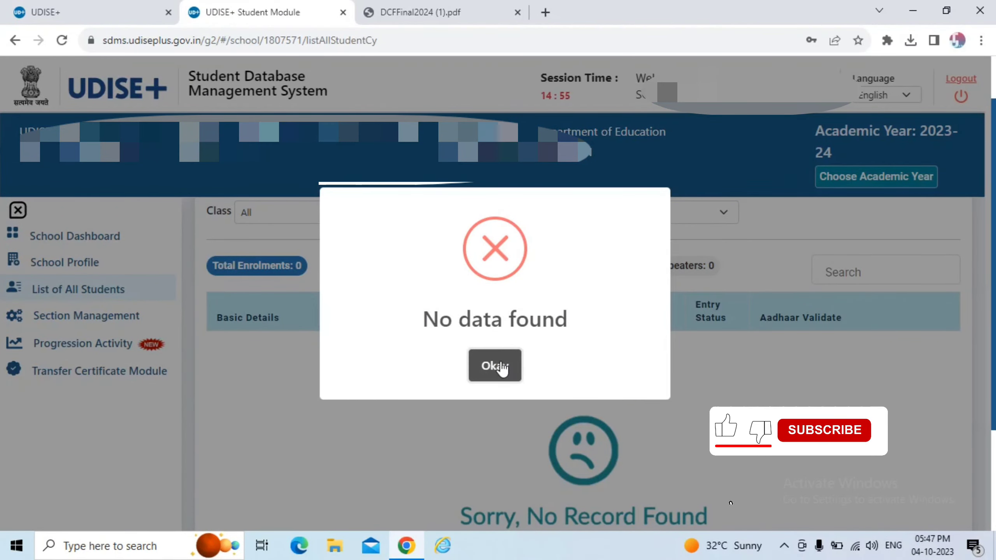
left_click(500, 365)
left_click(121, 326)
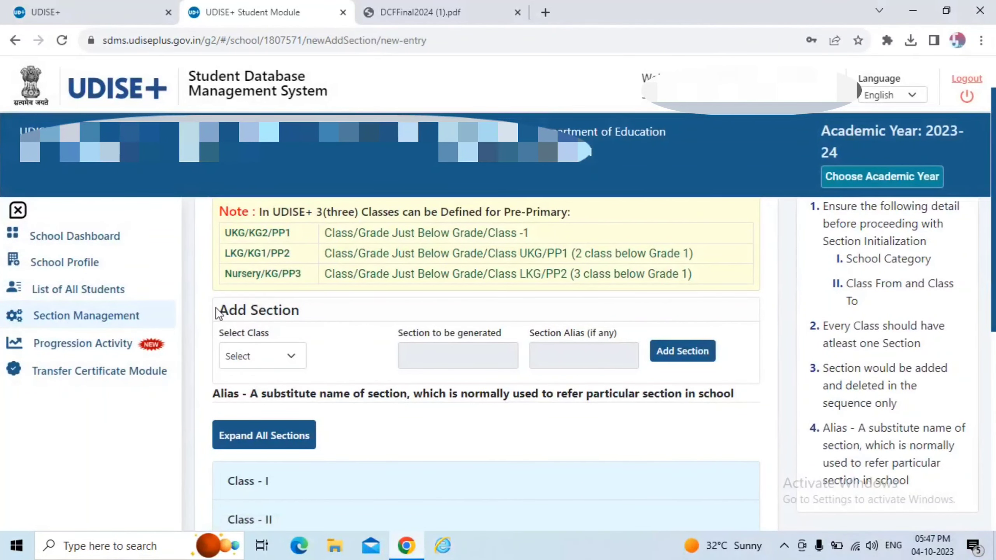
In Add Section, select class III to preview section B to be generated.
left_click_drag(216, 309, 351, 314)
left_click(352, 313)
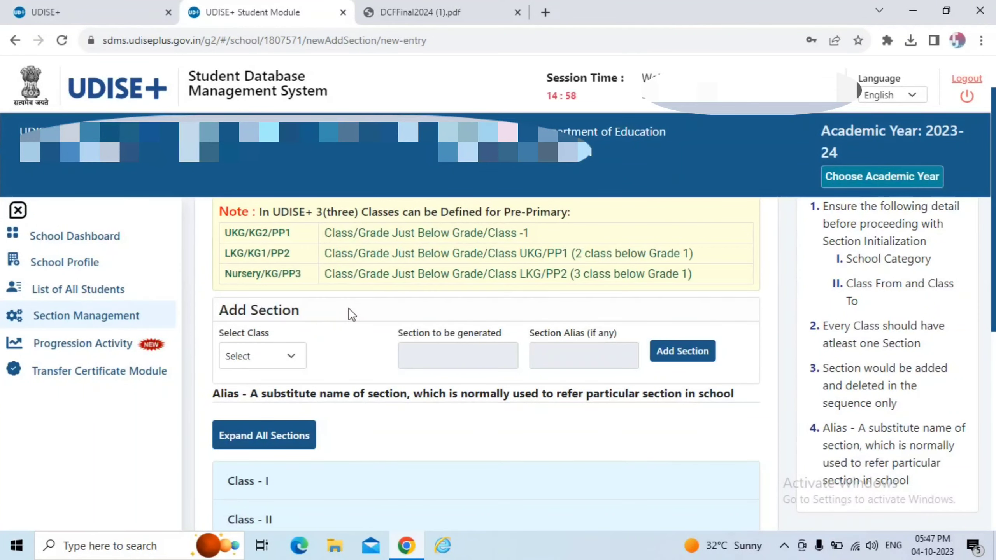
left_click(293, 359)
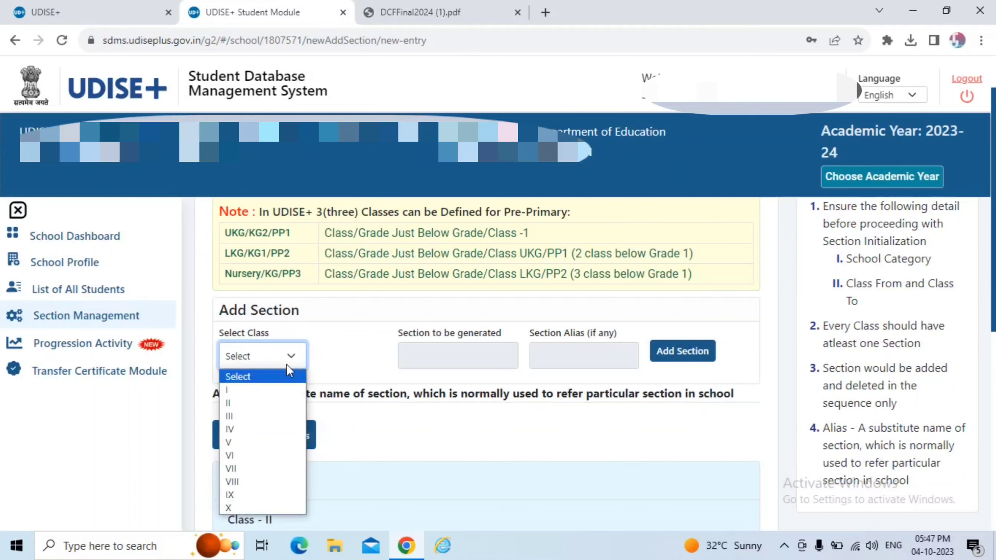
left_click(261, 415)
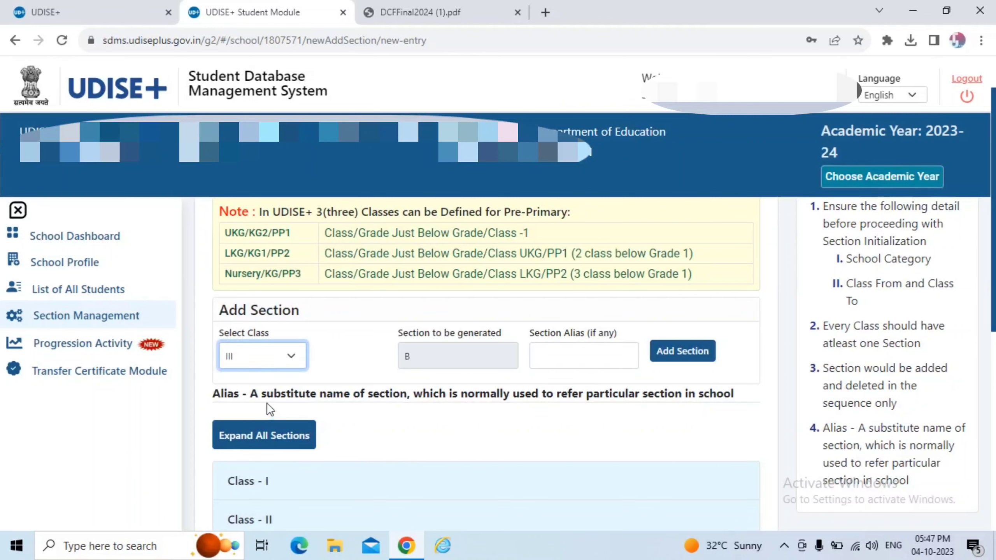
left_click_drag(390, 355, 444, 353)
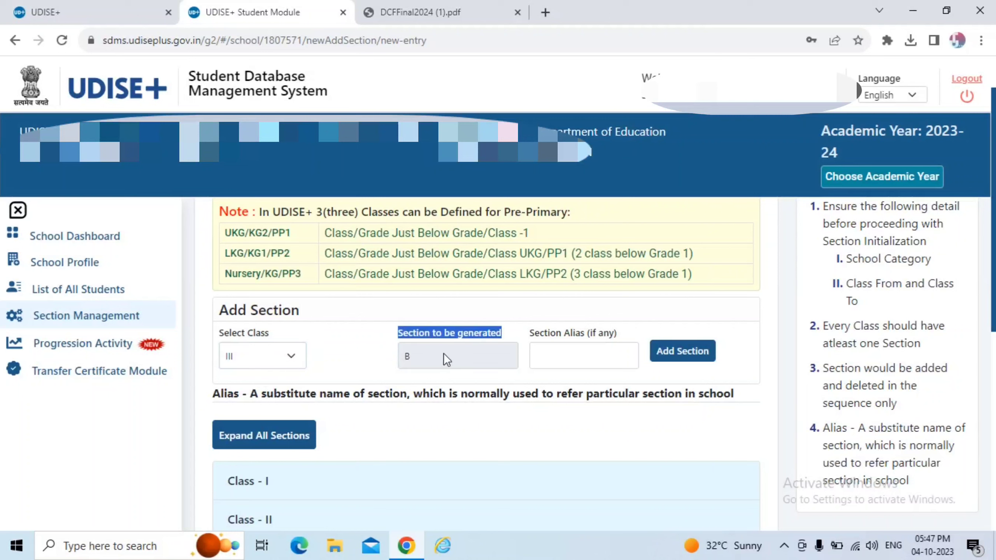
left_click(420, 365)
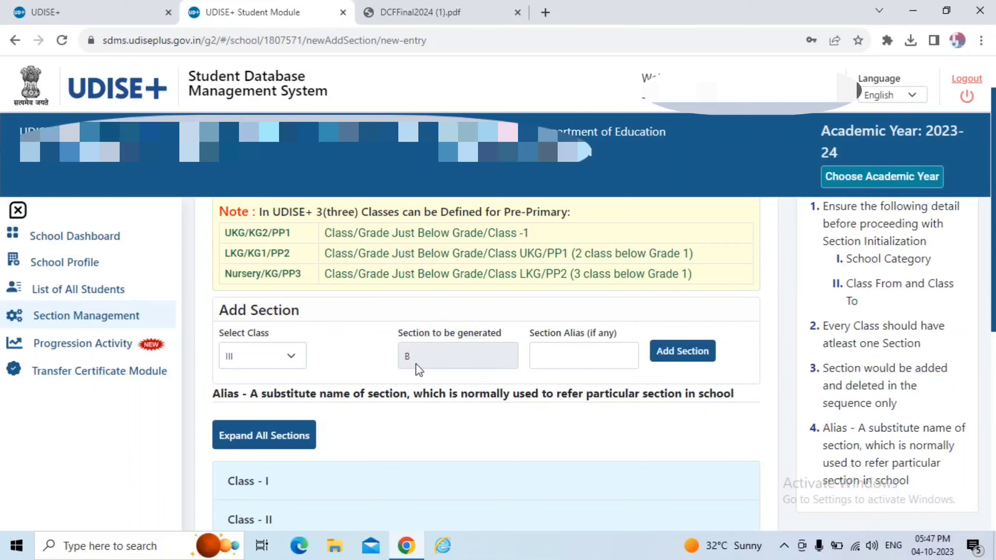
Check the optional section alias field and form labels, then go to Progression Activity.
left_click(551, 356)
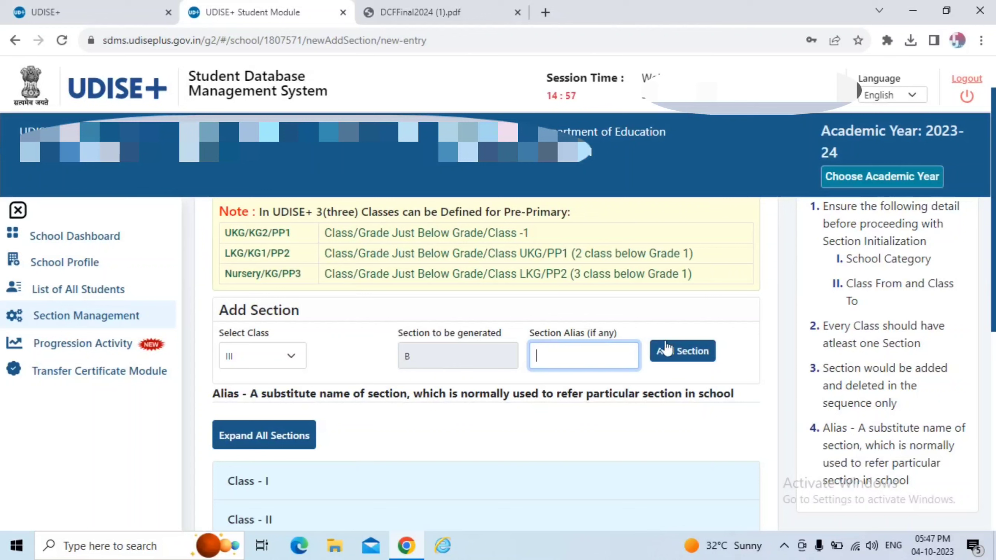
left_click_drag(685, 311, 720, 338)
left_click(724, 329)
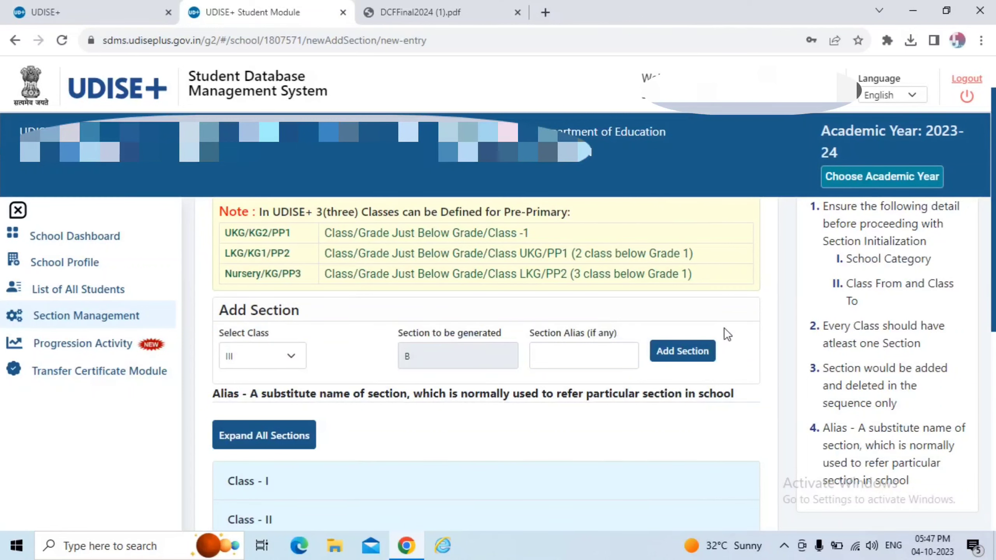
scroll(489, 429, "down", 3)
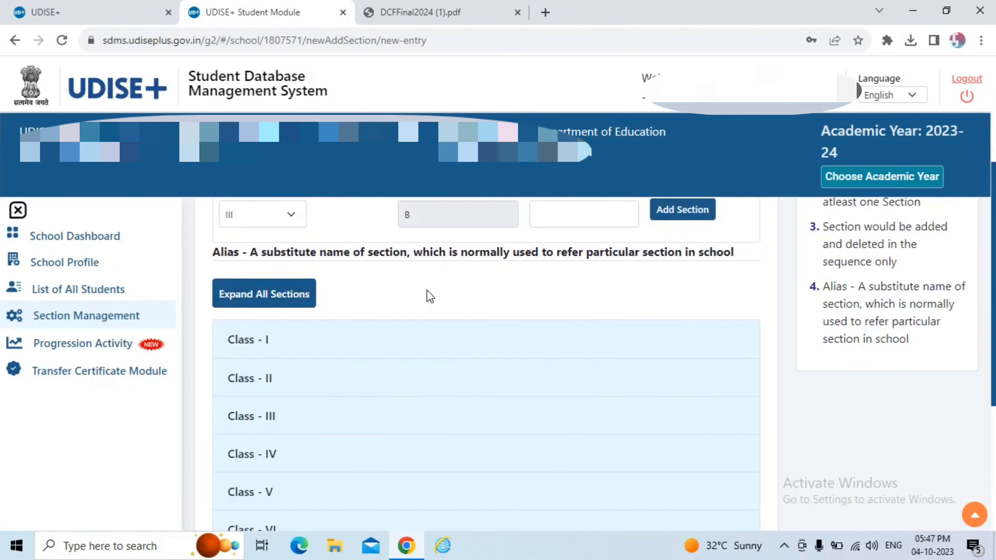
scroll(423, 306, "up", 3)
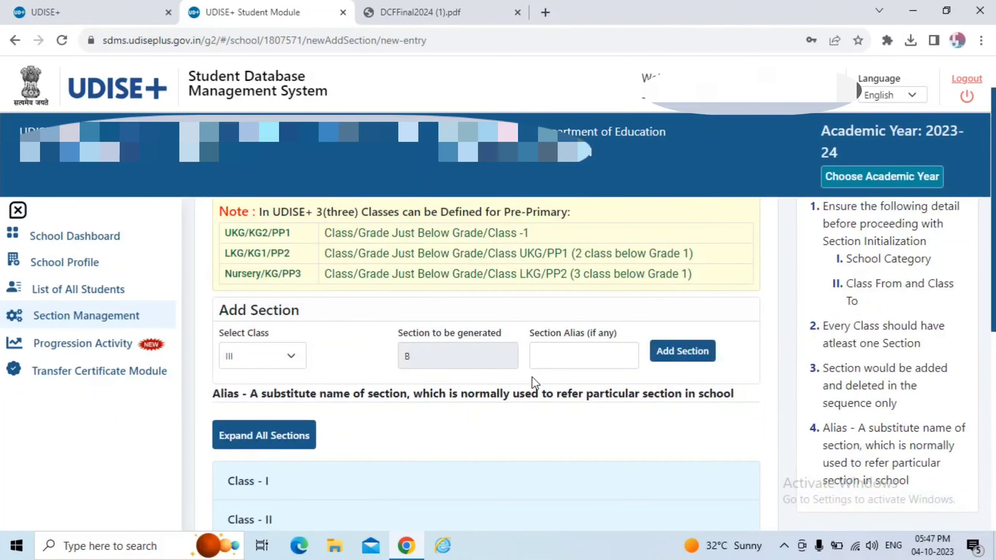
scroll(431, 372, "down", 2)
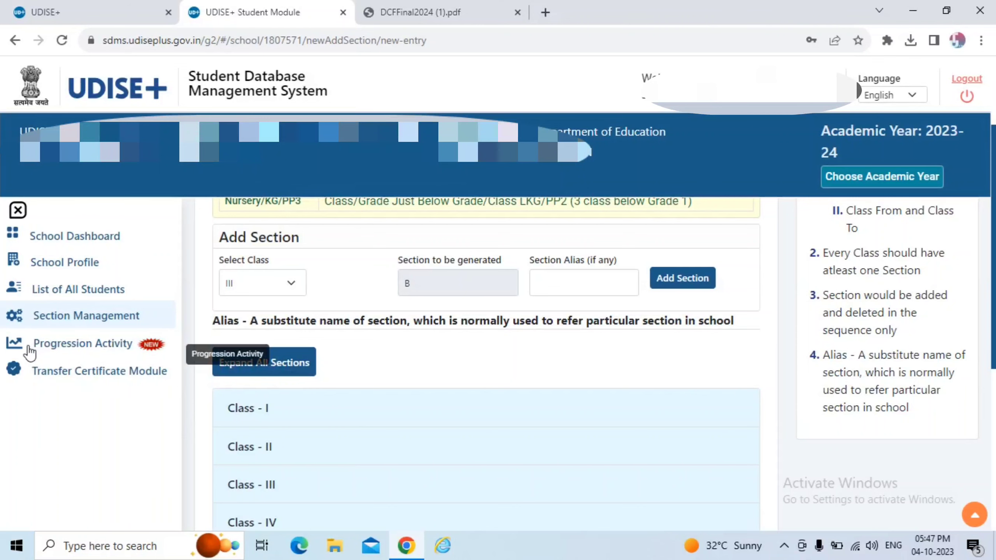
left_click(116, 352)
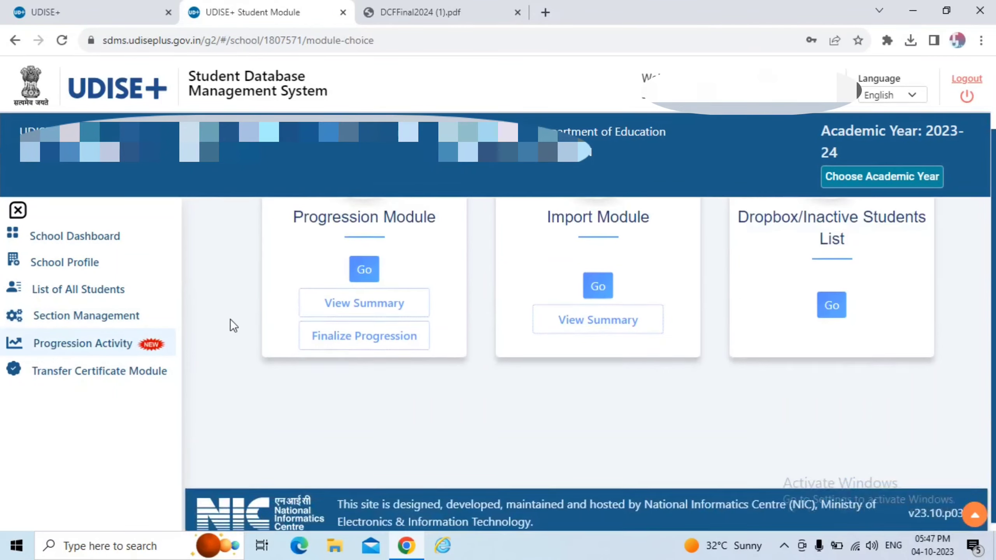
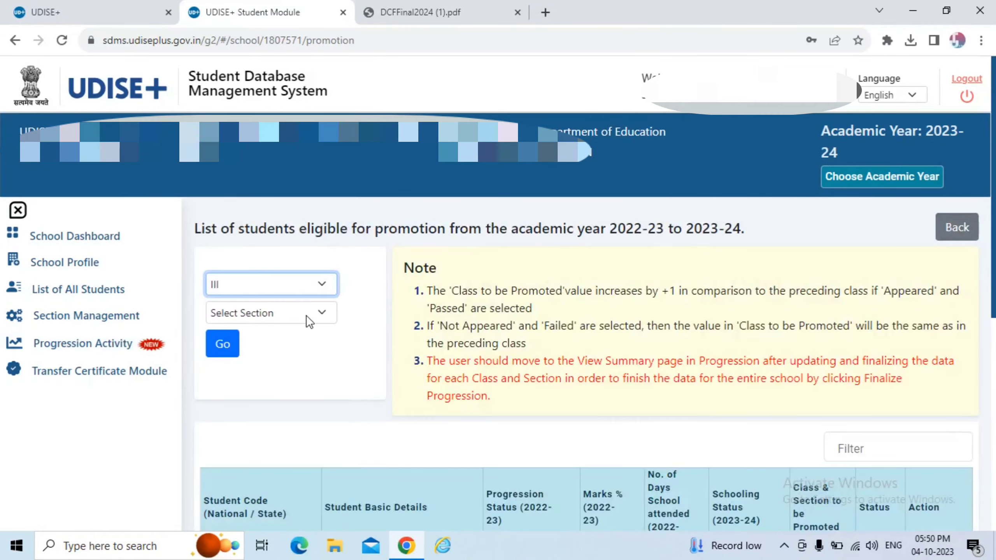
left_click(307, 315)
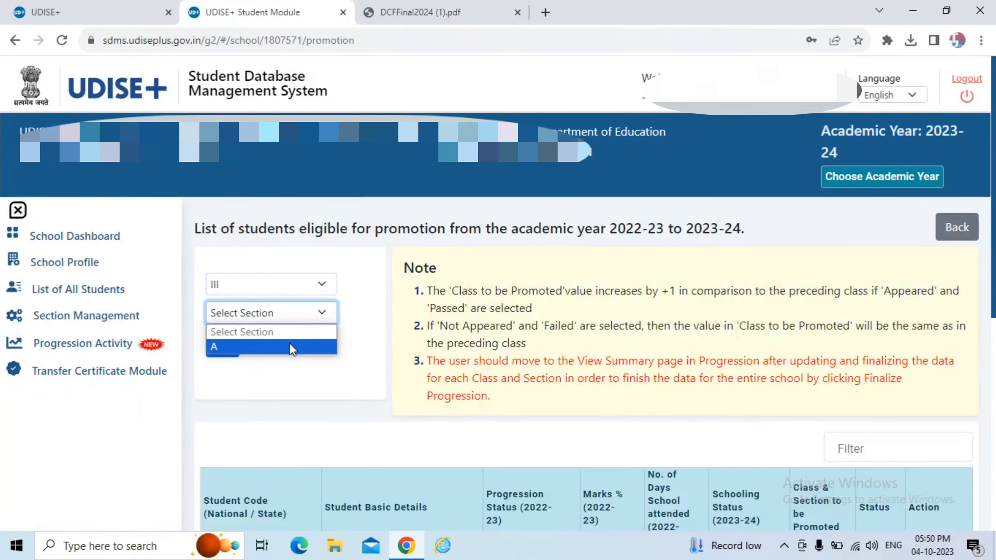
left_click(289, 343)
left_click(234, 361)
scroll(363, 351, "down", 4)
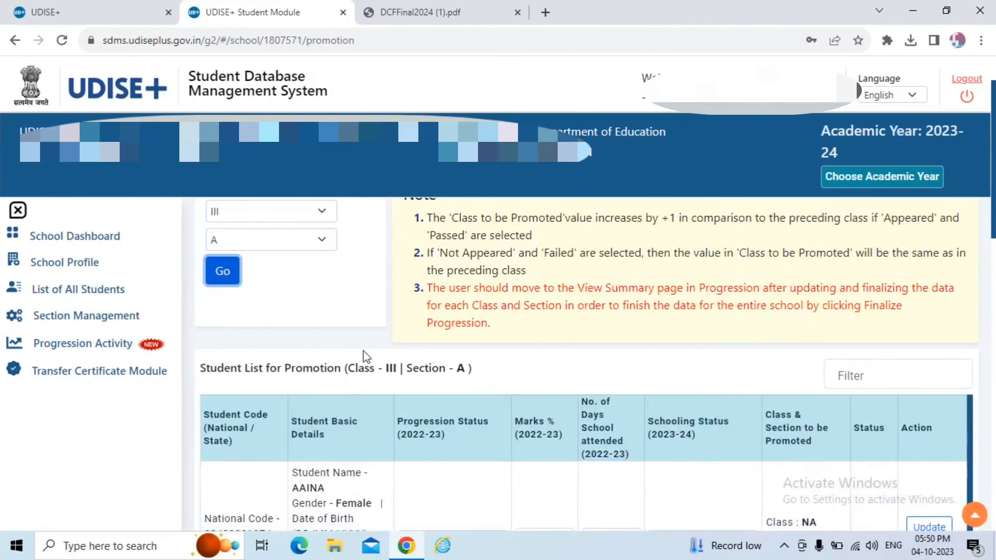
scroll(362, 350, "down", 2)
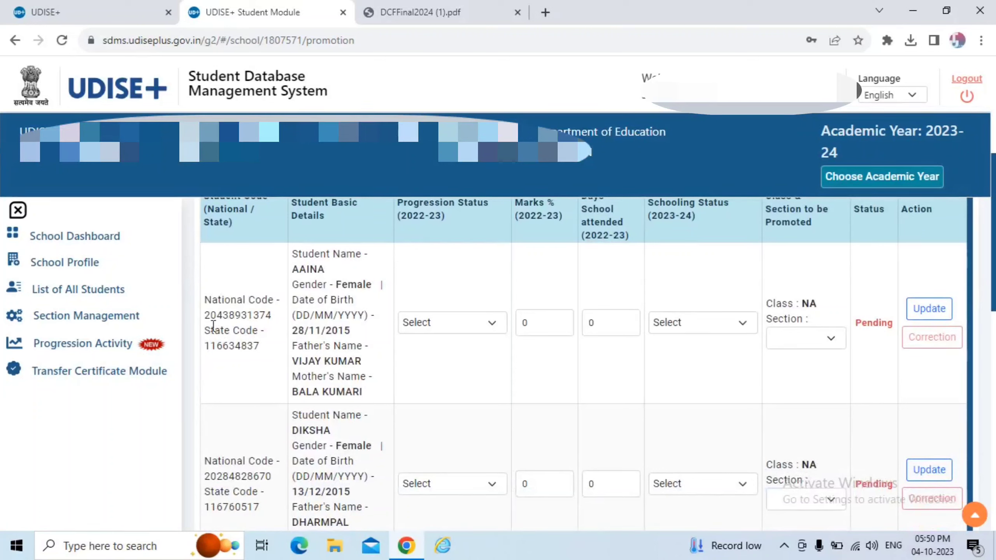
left_click_drag(206, 321, 276, 320)
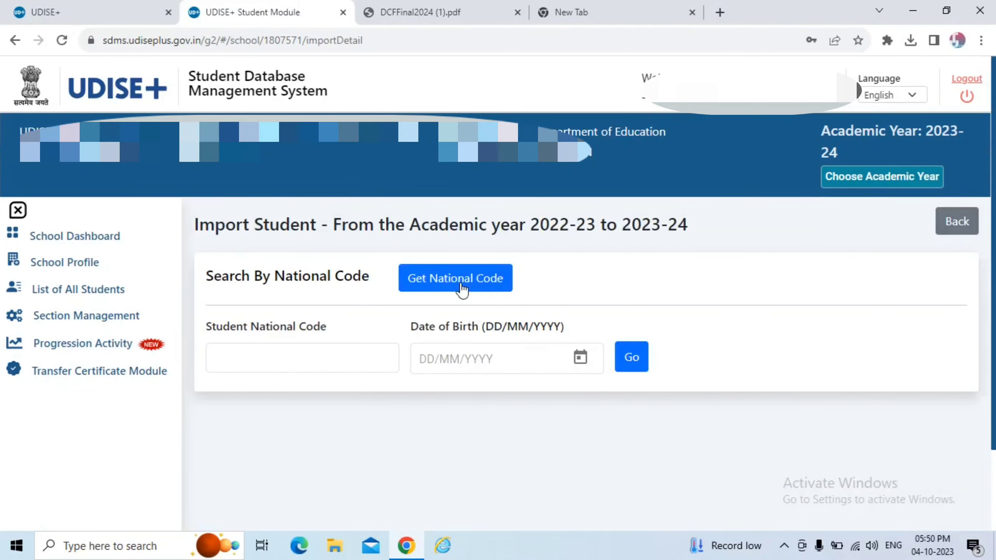
Try the Get National Code lookup on the Import Student page, then close it.
left_click(462, 286)
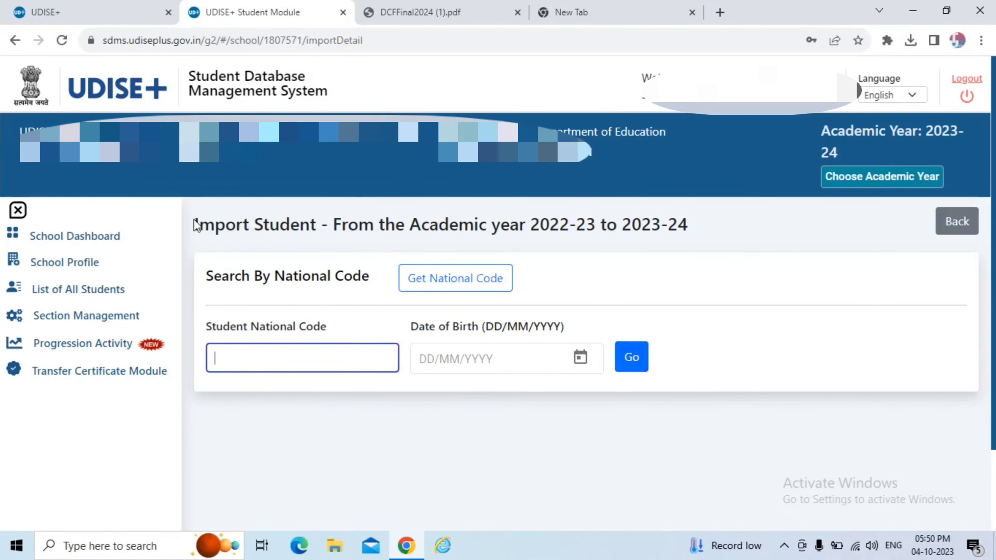
left_click_drag(196, 226, 329, 227)
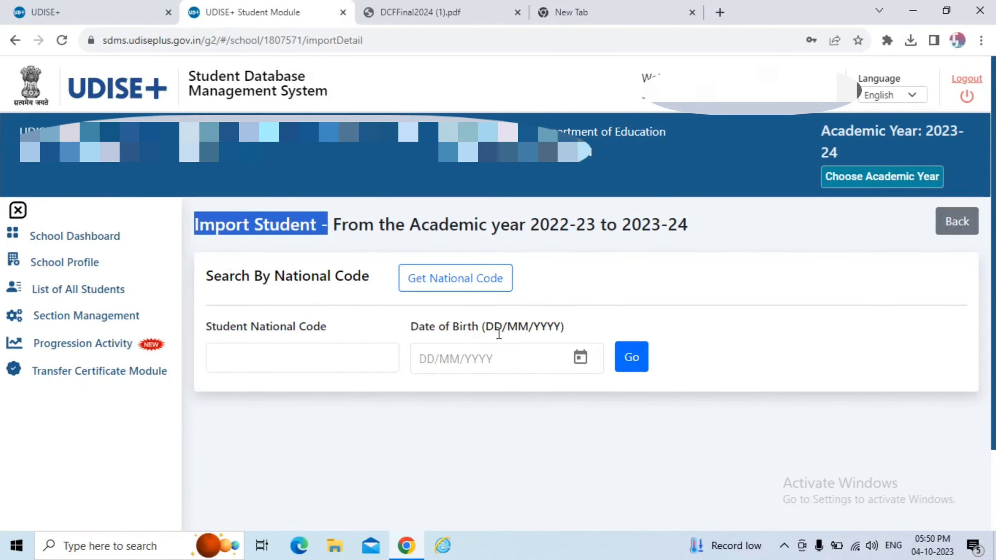
left_click(630, 364)
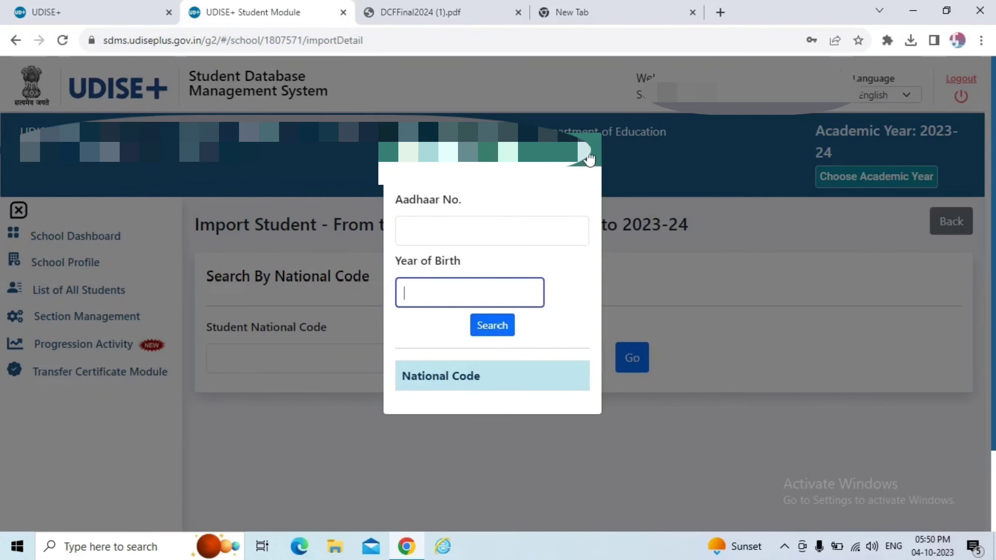
left_click(588, 157)
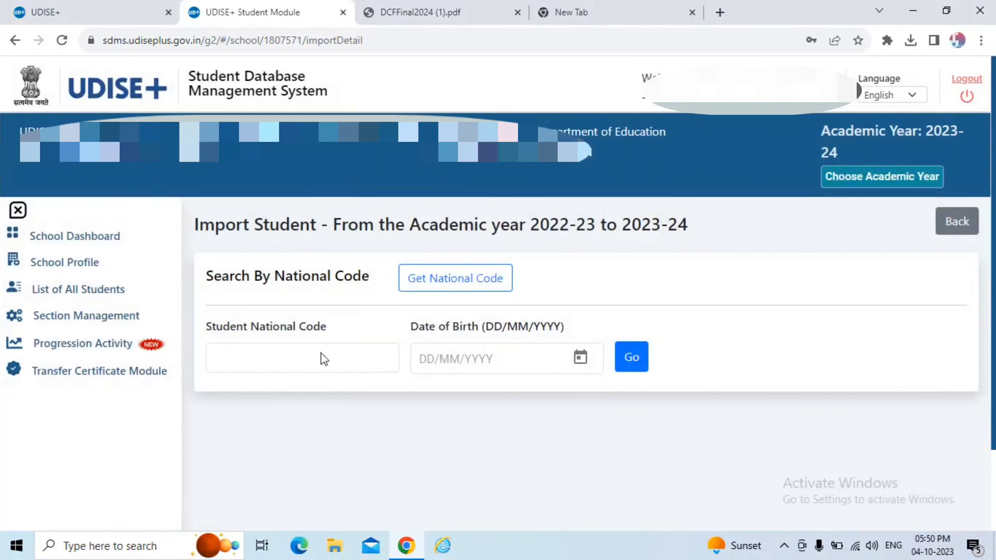
Put the caret in the National Code field, then go back to the module choices.
left_click(247, 352)
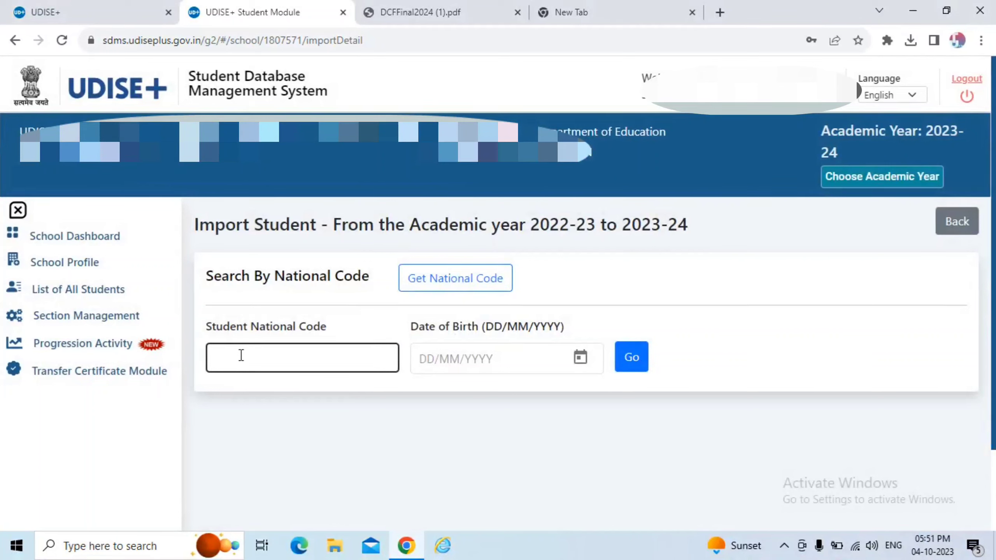
left_click(240, 357)
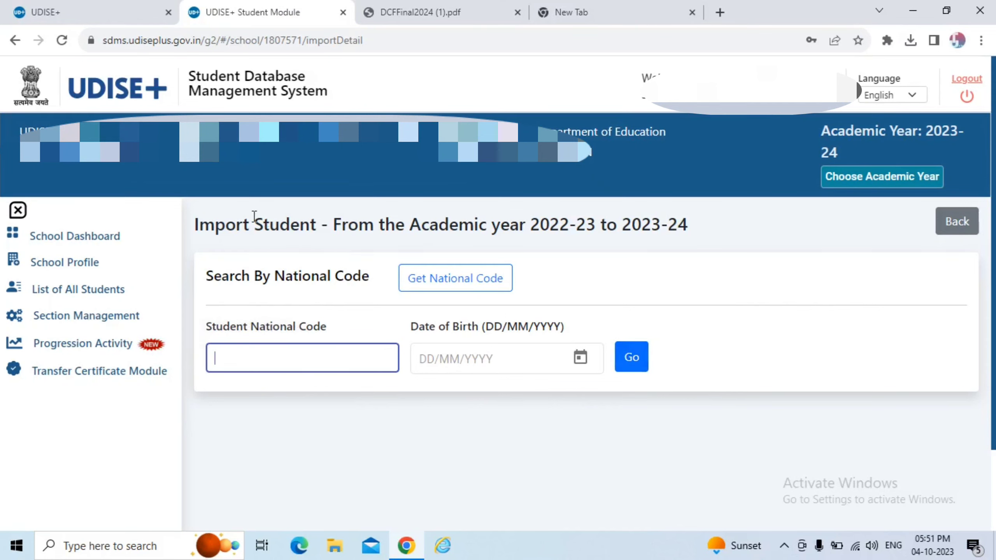
left_click(956, 222)
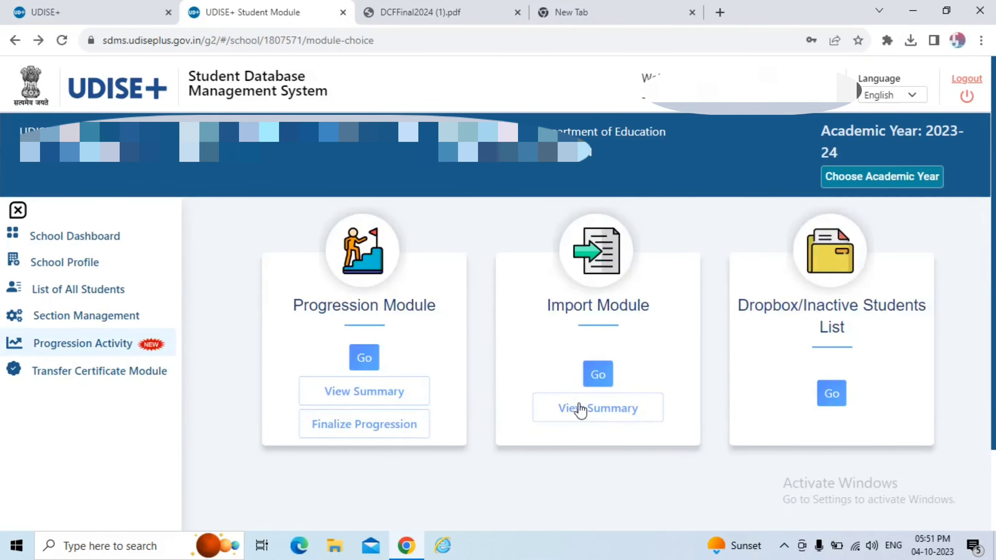
left_click(581, 408)
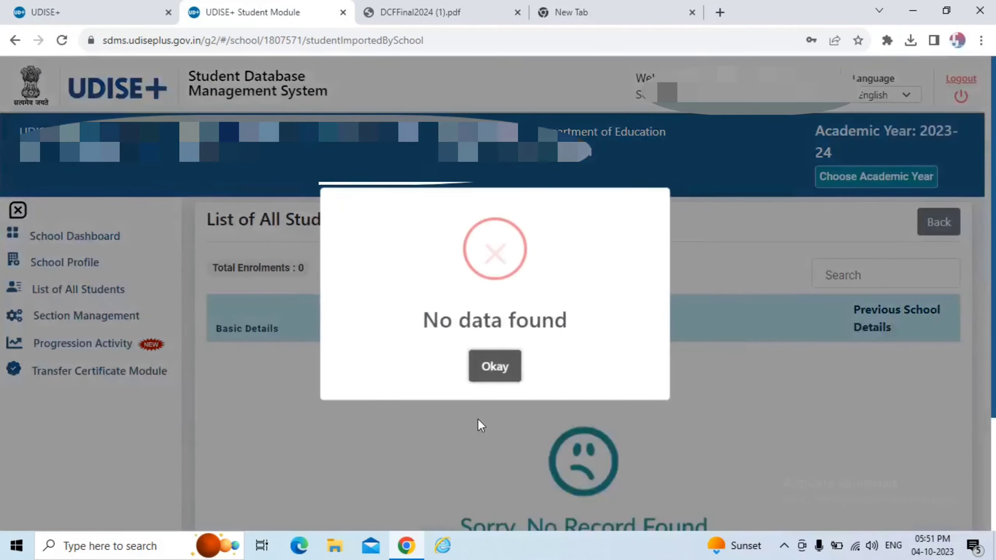
left_click(504, 370)
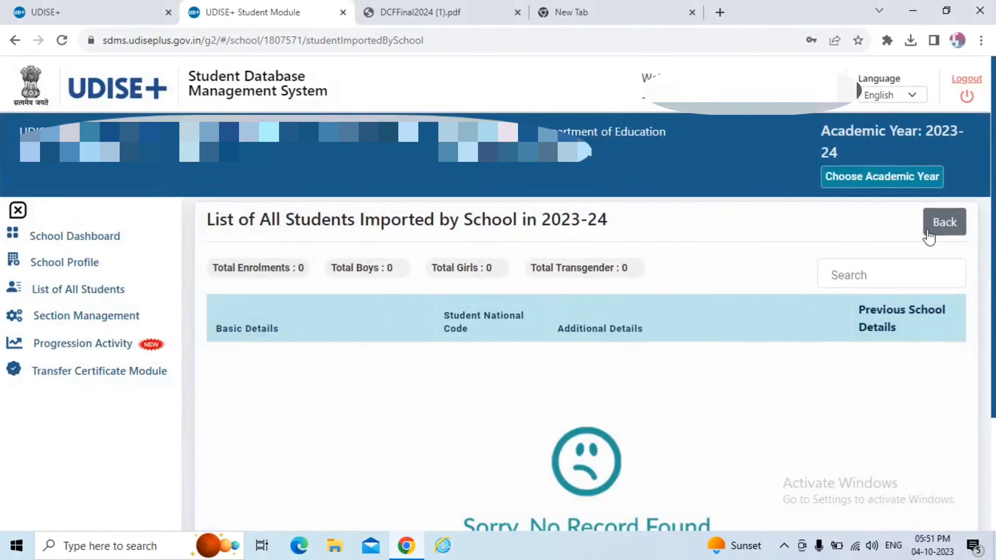
left_click(928, 227)
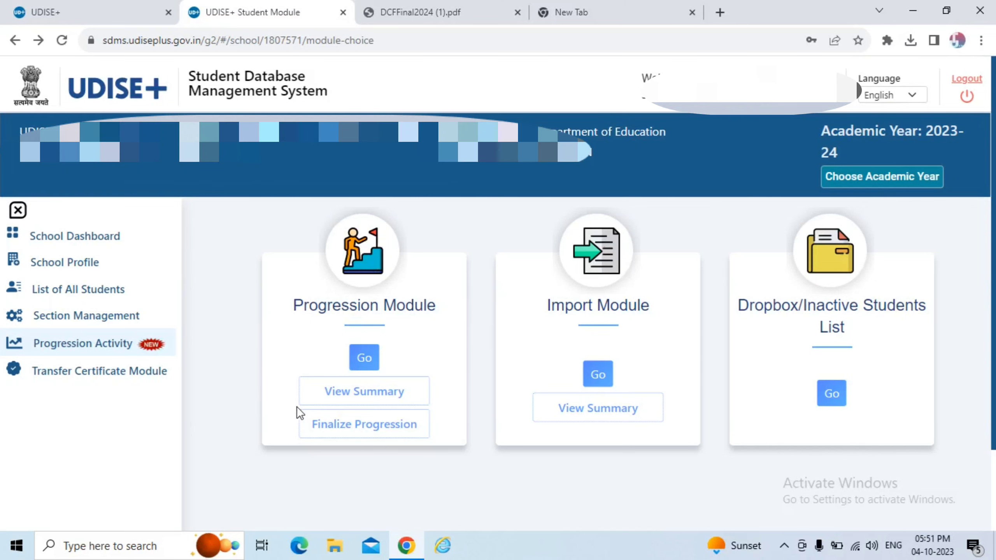
Load the Class VI, Section A promotion list and expand the first student's progression status.
left_click(364, 357)
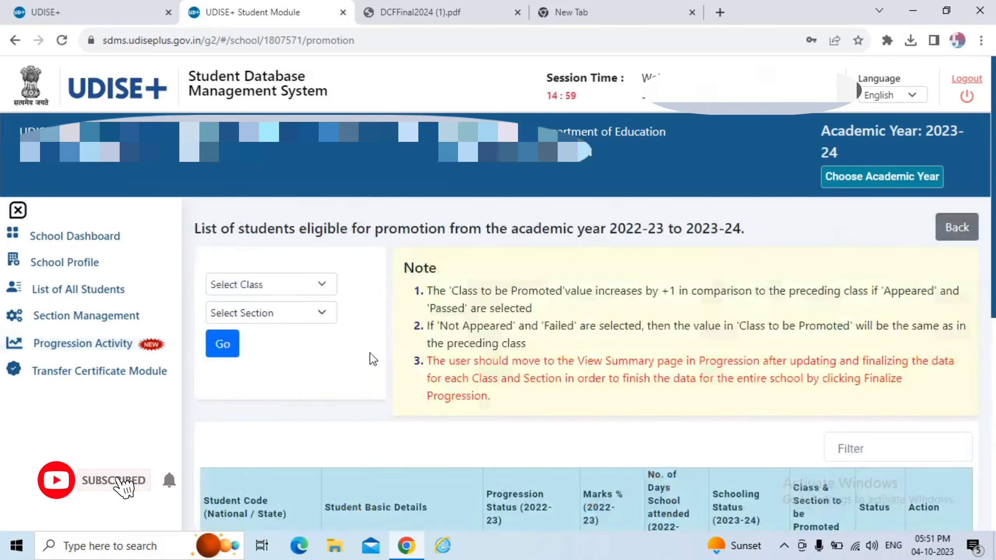
left_click(295, 284)
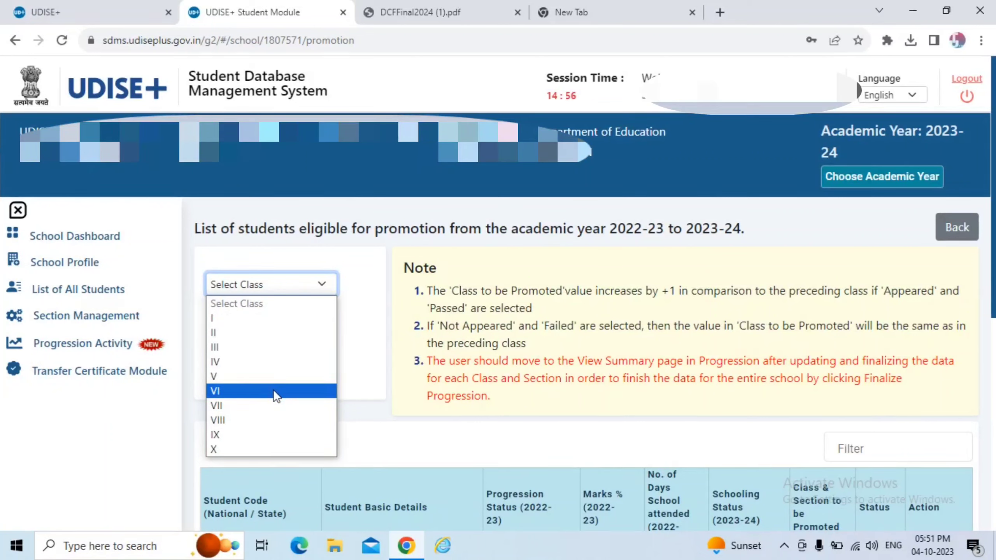
left_click(273, 389)
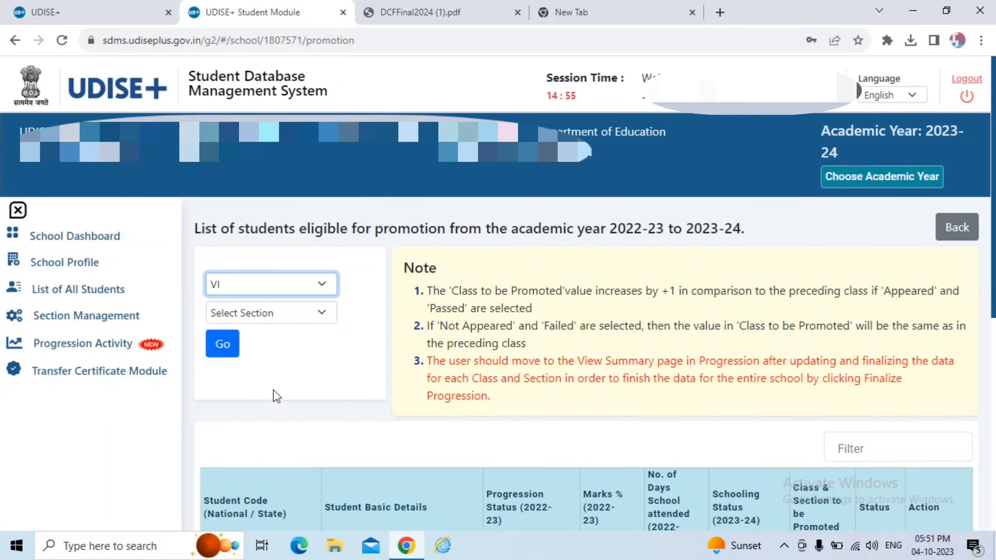
left_click(296, 310)
left_click(281, 346)
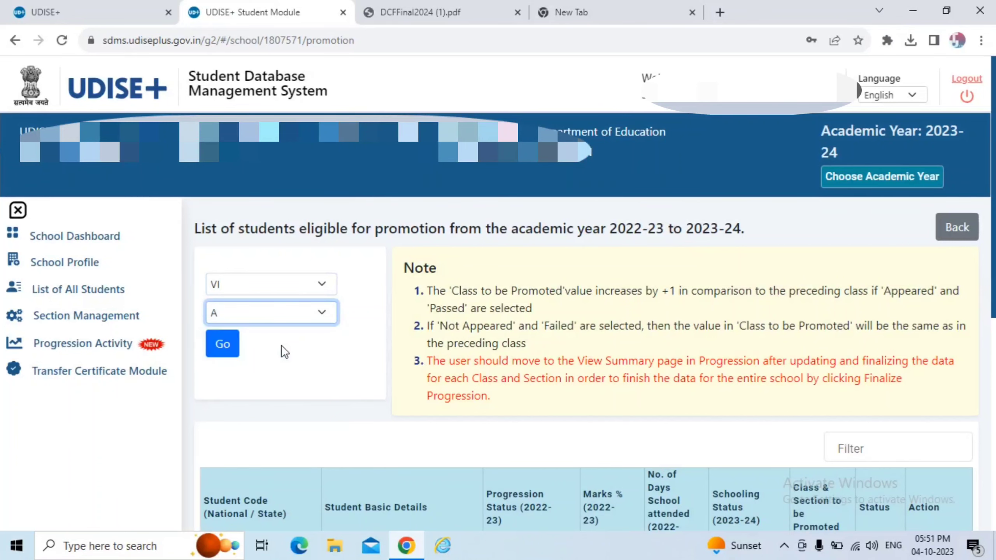
left_click(213, 345)
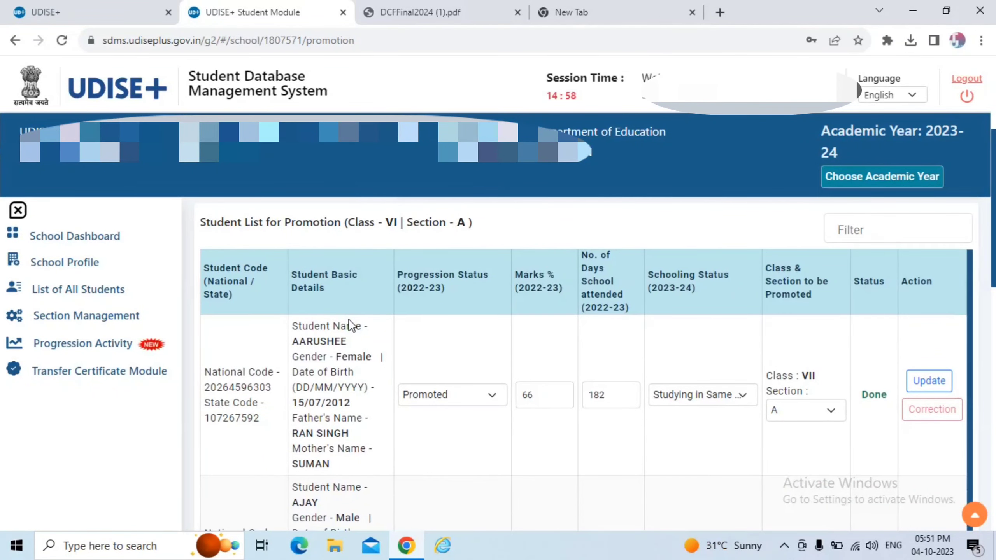
scroll(405, 427, "down", 2)
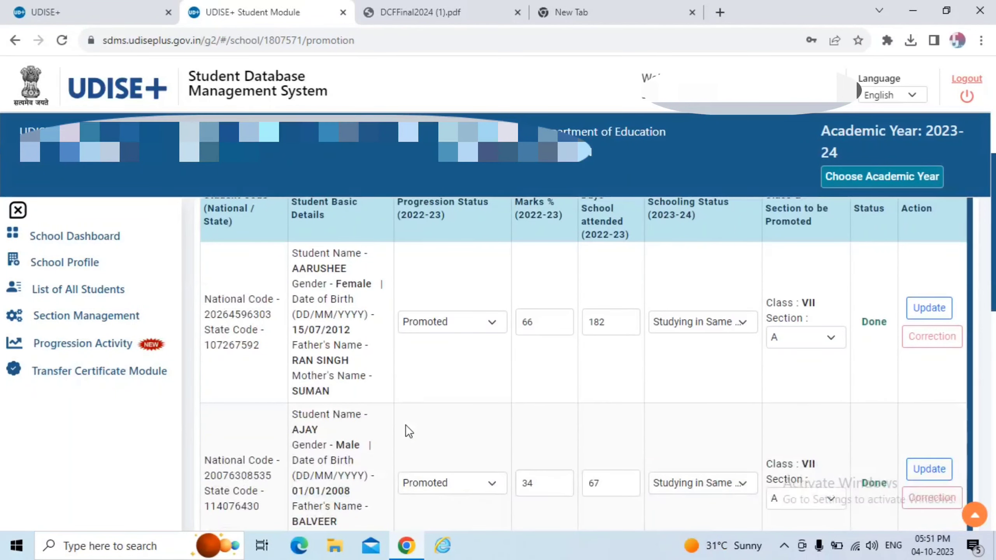
left_click(451, 321)
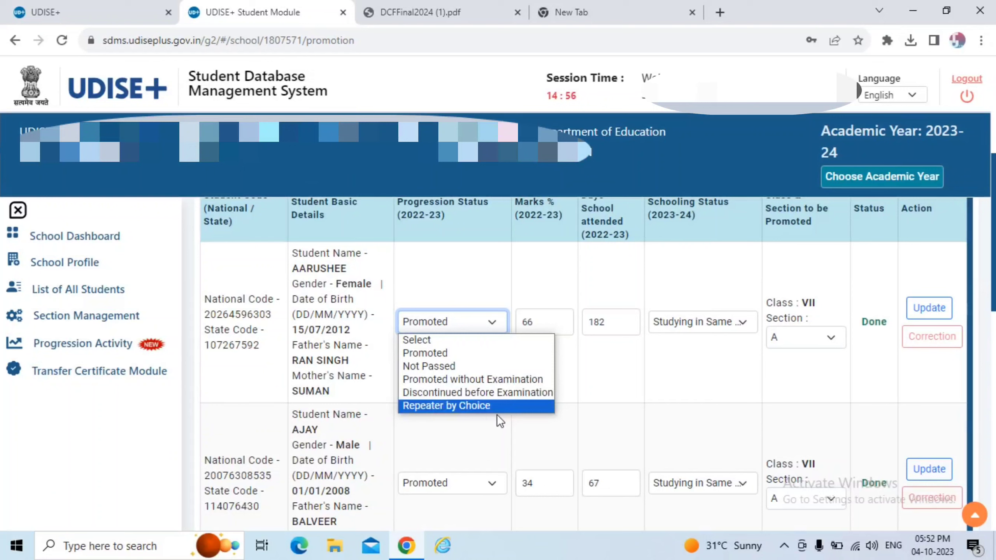
Keep the first Class VI student as Promoted and review marks, days and schooling status.
left_click(497, 355)
left_click(550, 323)
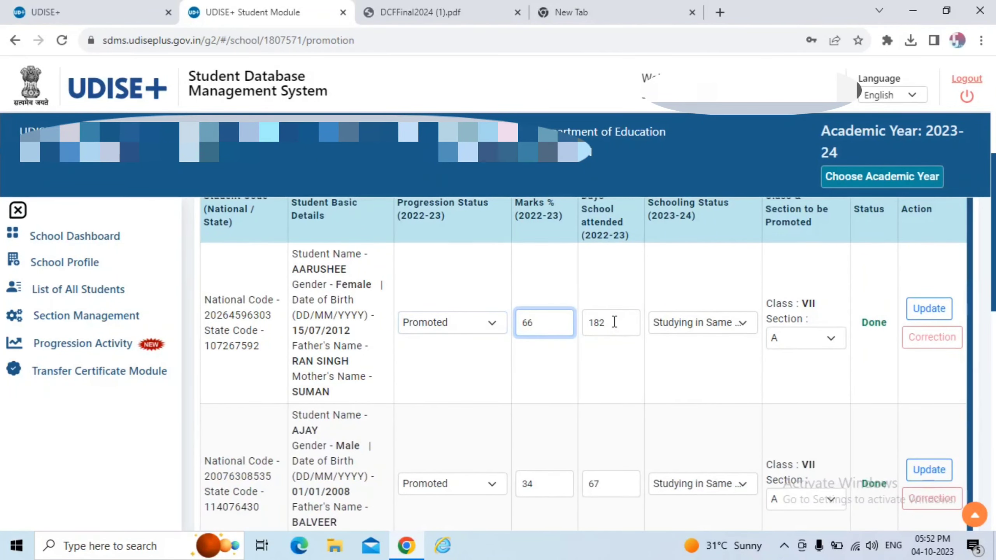
scroll(624, 387, "up", 1)
left_click(625, 387)
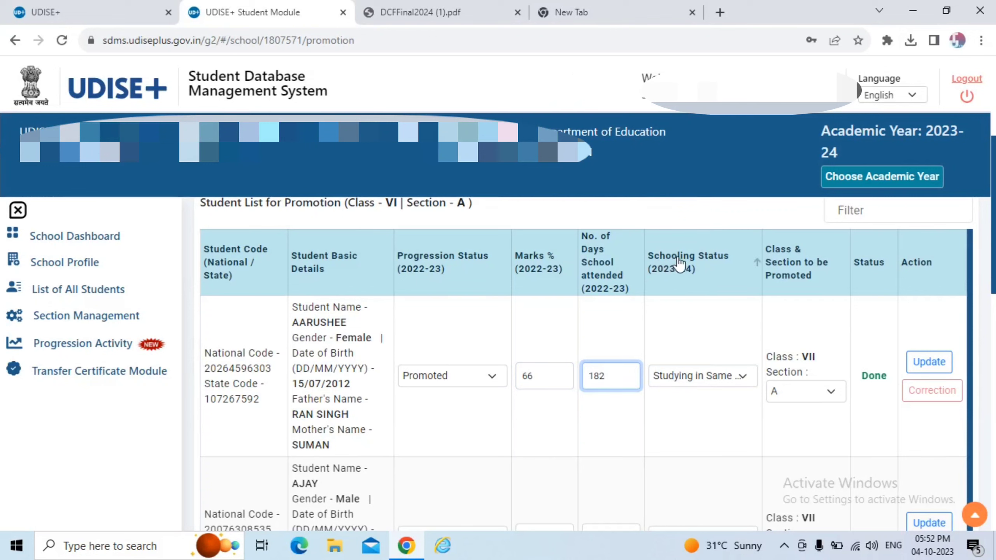
left_click(739, 377)
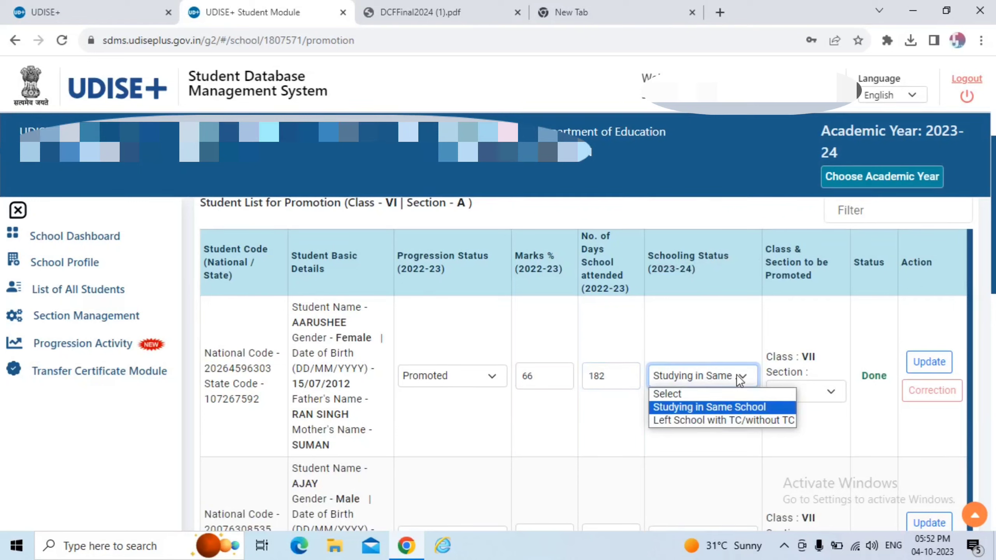
left_click(748, 408)
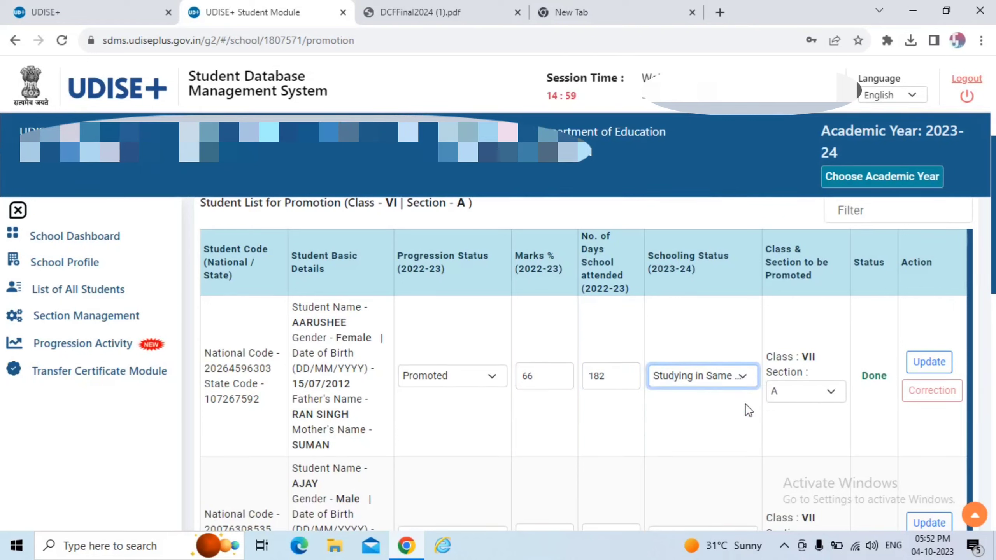
Set schooling status to Studying in Same School, choose section A, and update the record.
left_click(707, 369)
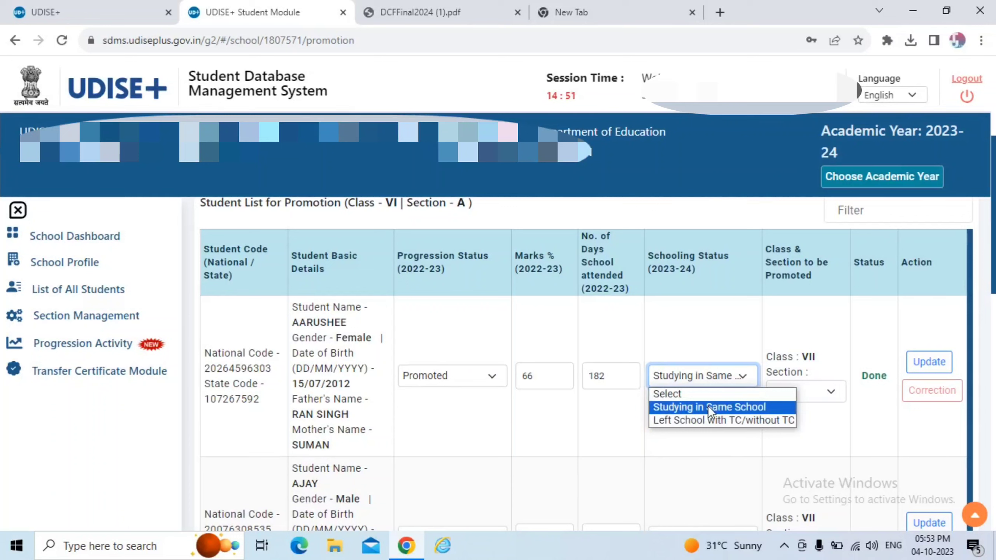
left_click(707, 418)
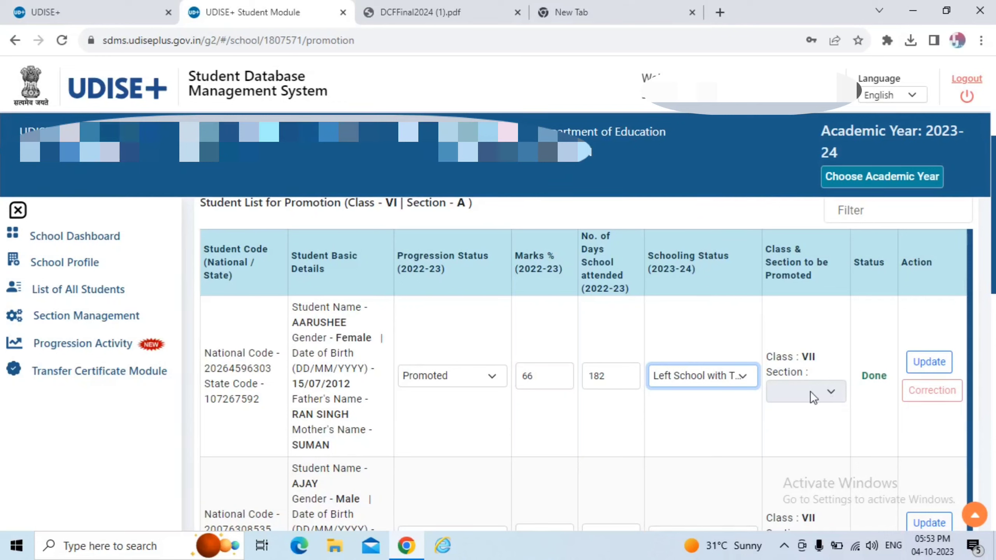
left_click(731, 379)
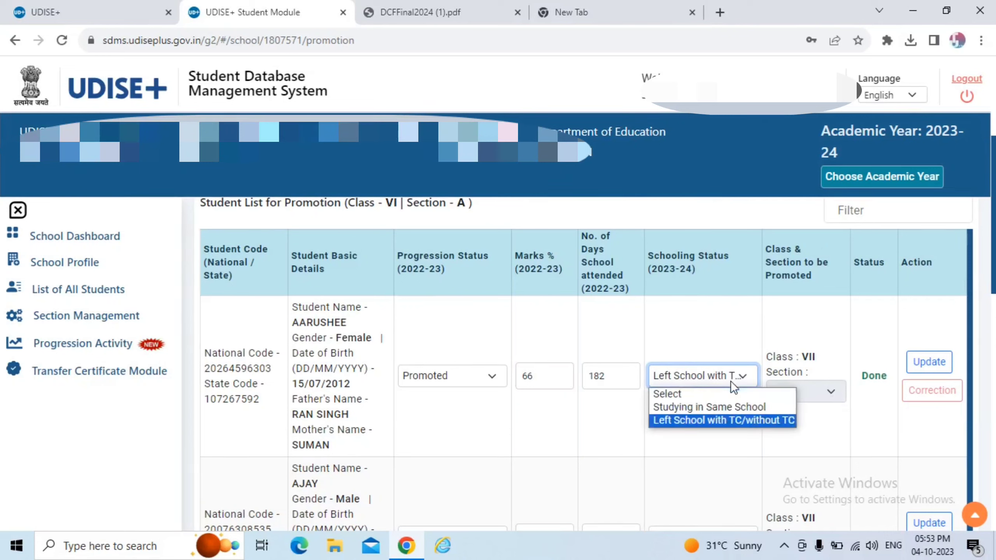
left_click(717, 406)
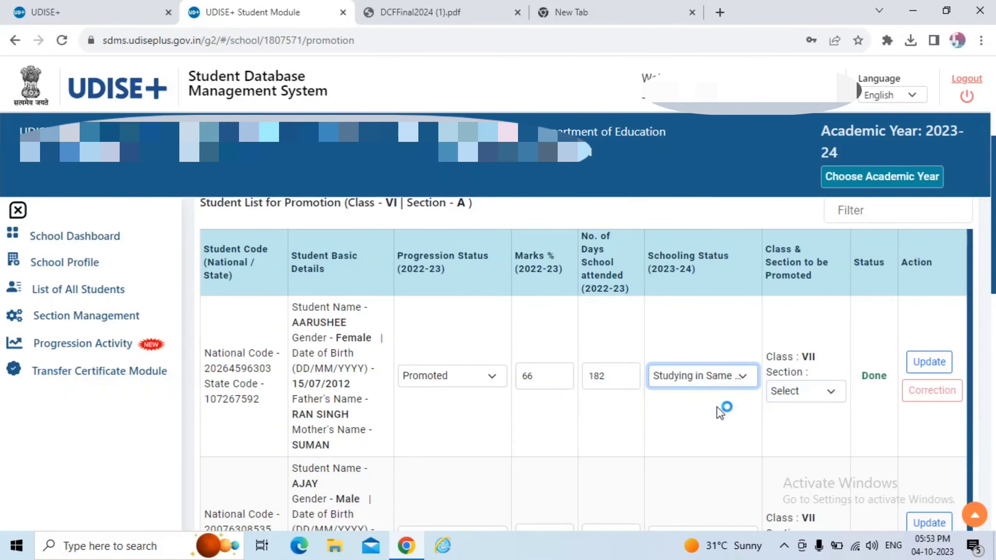
left_click(819, 392)
left_click(808, 423)
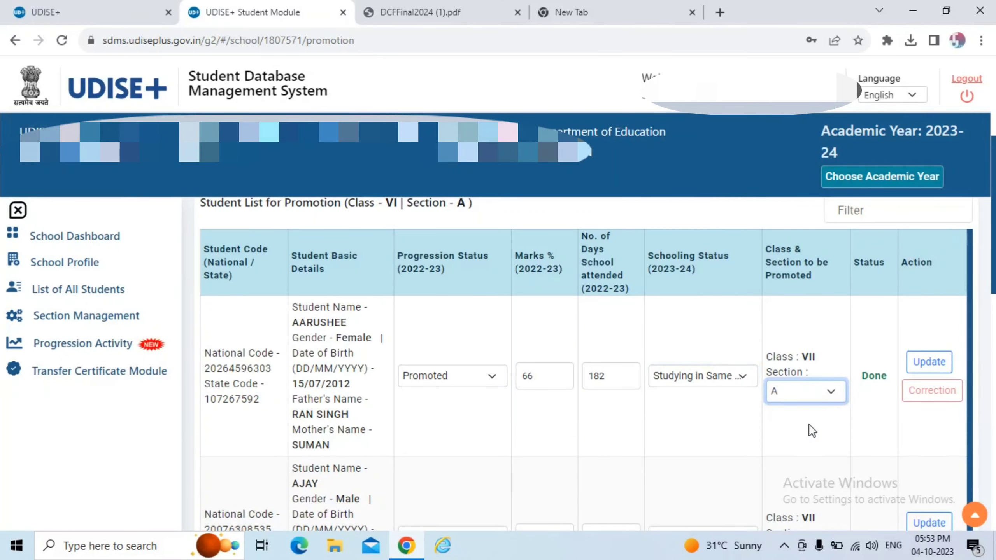
left_click(944, 361)
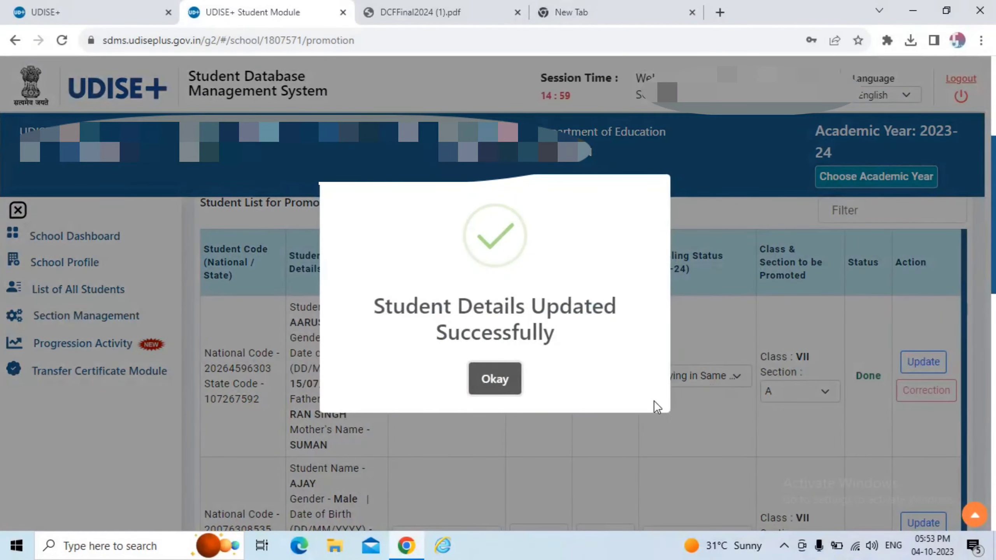
Dismiss the success message and mark the first Class VI student Not Passed with 21 marks.
left_click(508, 379)
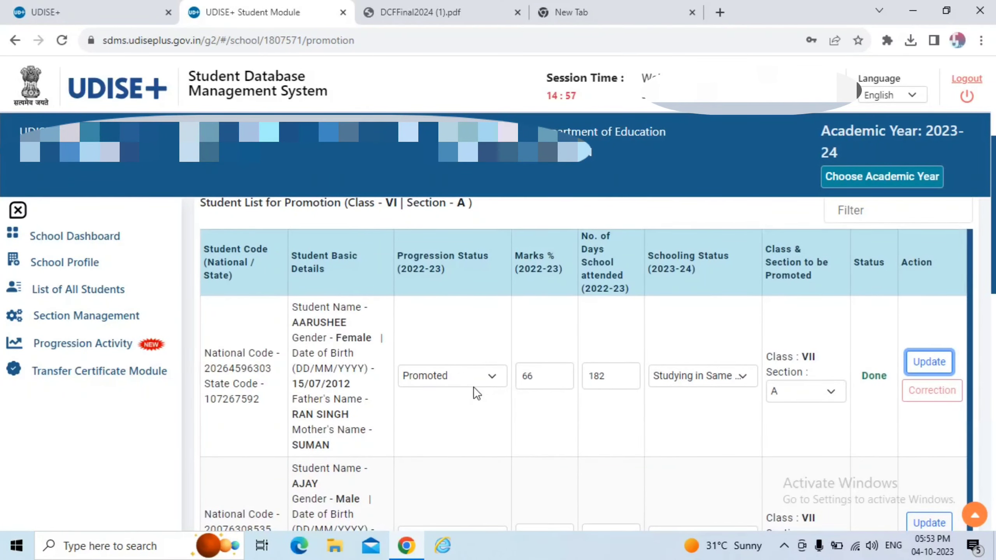
scroll(473, 387, "up", 2)
scroll(467, 393, "down", 1)
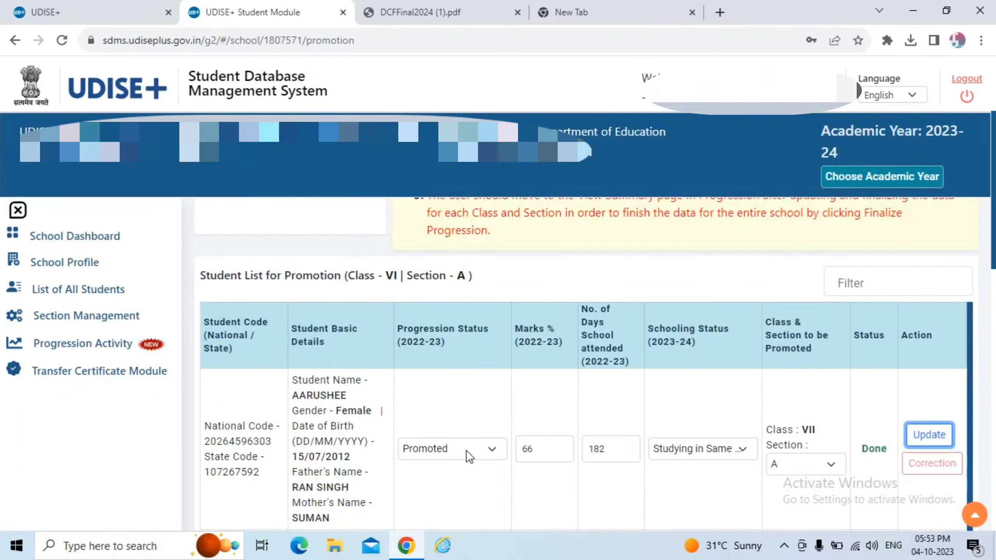
left_click(466, 450)
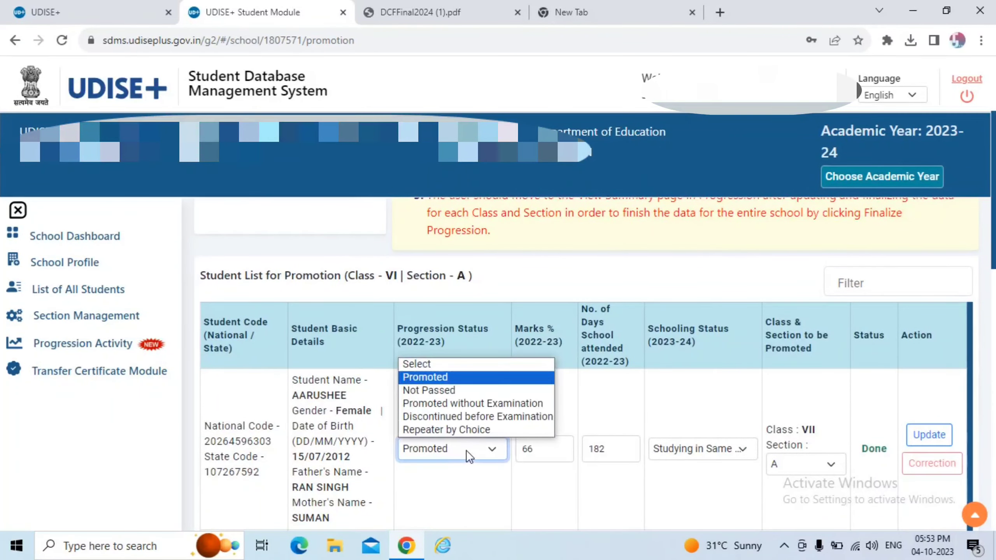
left_click(466, 391)
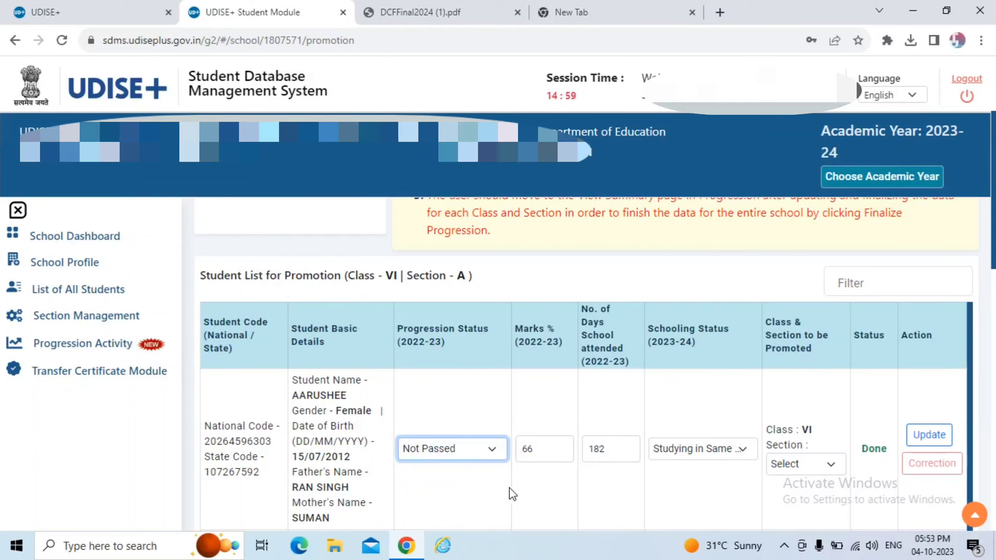
left_click(545, 453)
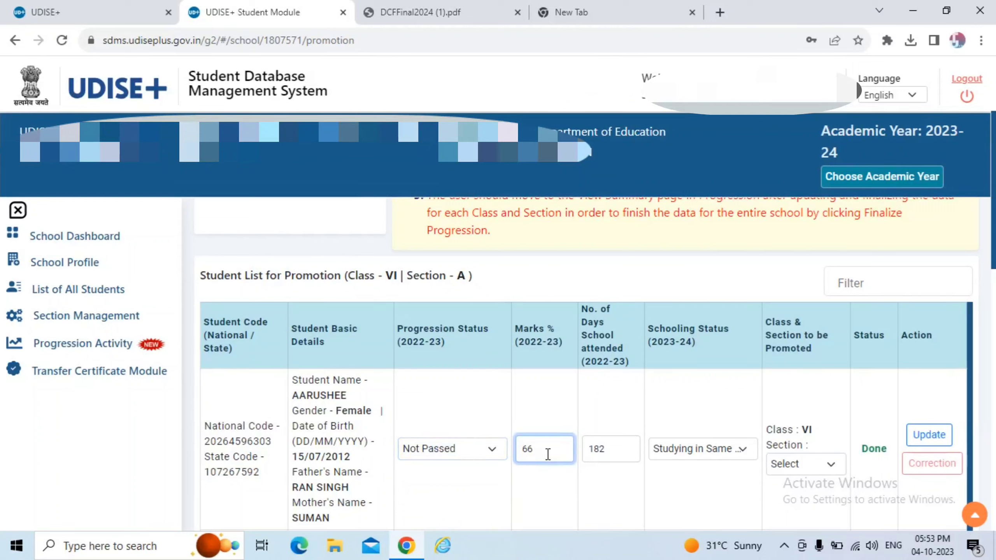
key("BackSpace")
key("BackSpace")
type("21")
Set days attended to 83 and note the student stays in Class VI-A.
left_click(628, 447)
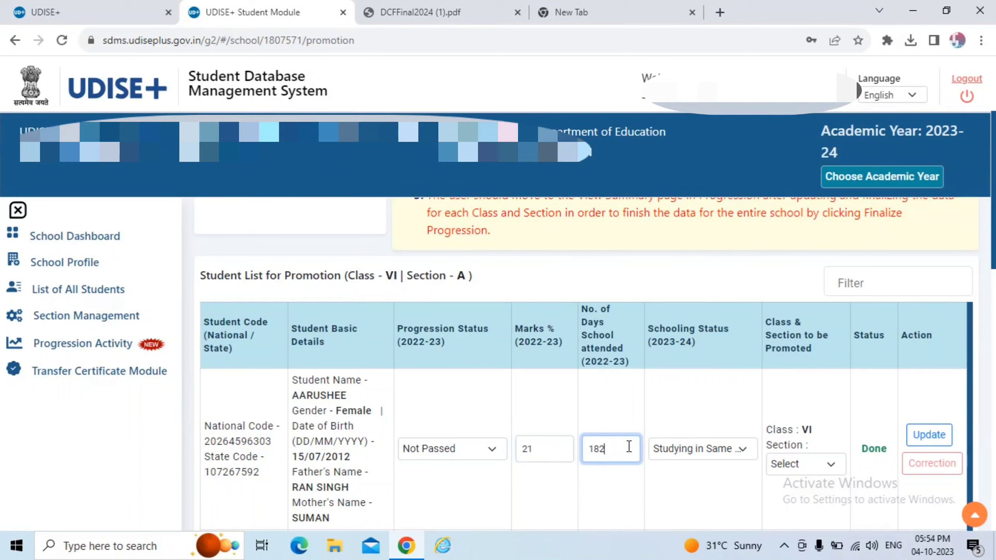
key("BackSpace")
key("BackSpace")
key("BackSpace")
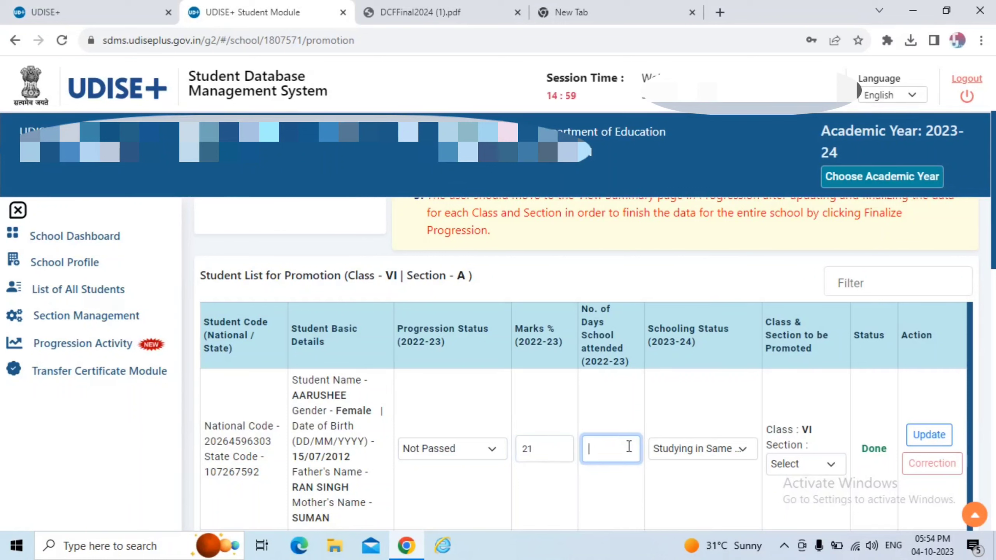
type("86")
key("BackSpace")
type("3")
left_click(703, 456)
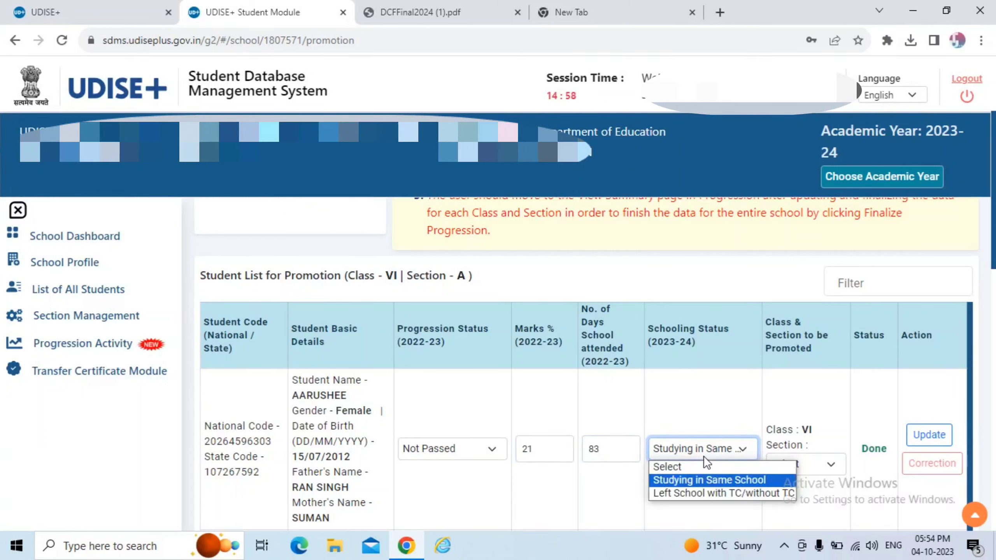
left_click(596, 414)
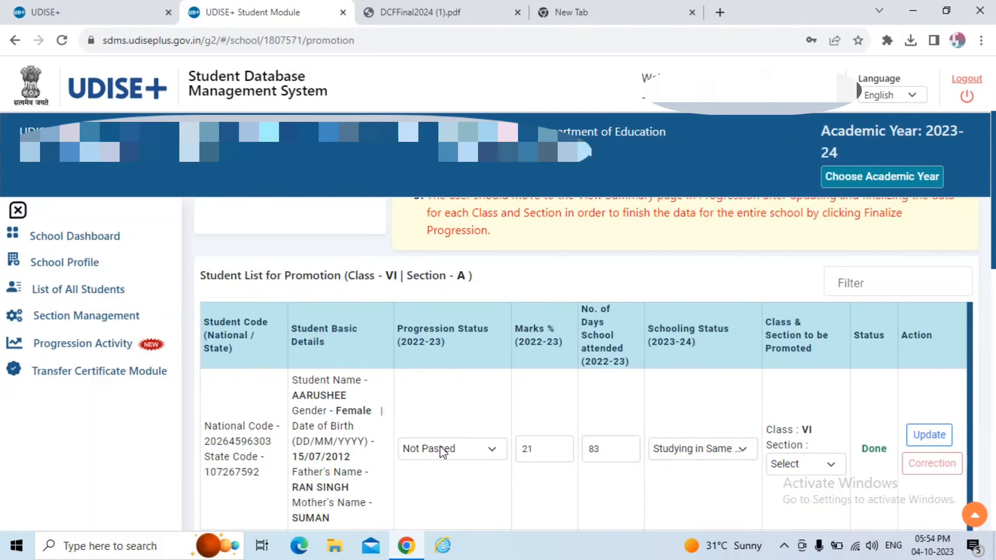
left_click_drag(341, 275, 474, 277)
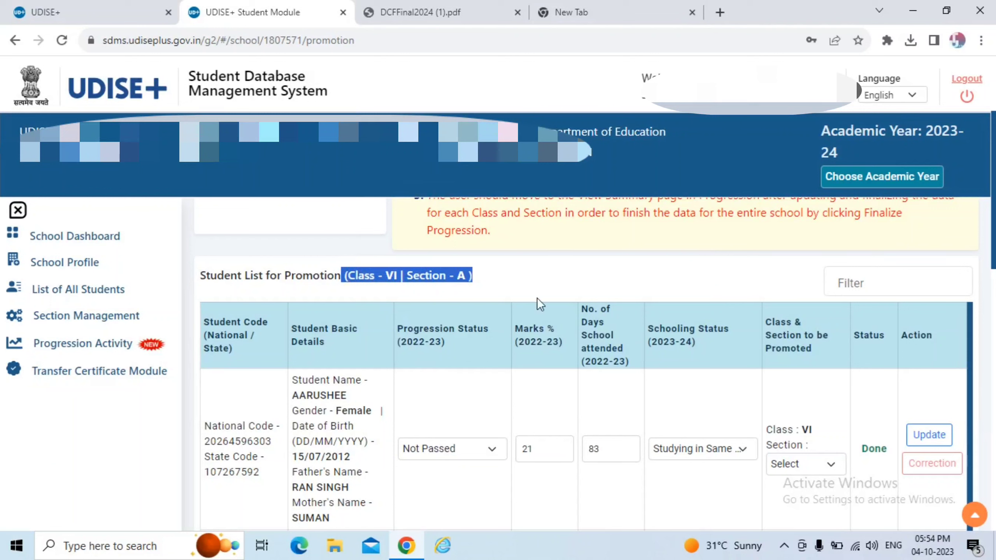
left_click_drag(795, 430, 823, 425)
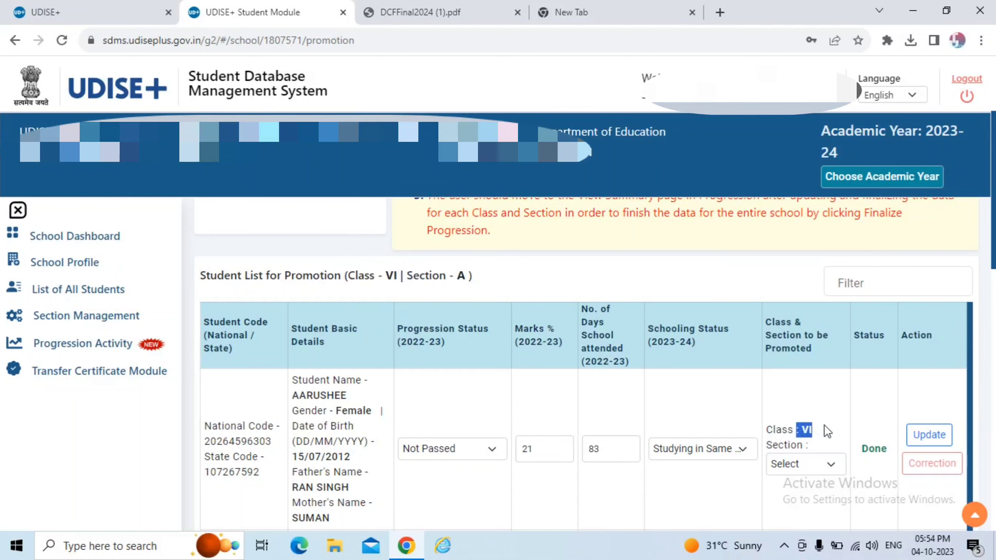
Set schooling status to Left School with TC/without TC and clear the marks field.
left_click(711, 450)
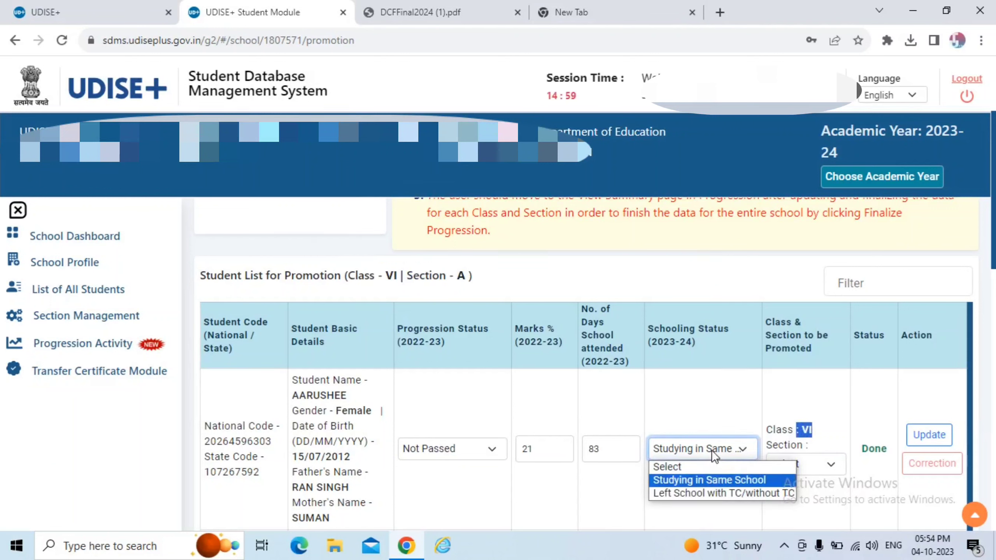
left_click(740, 481)
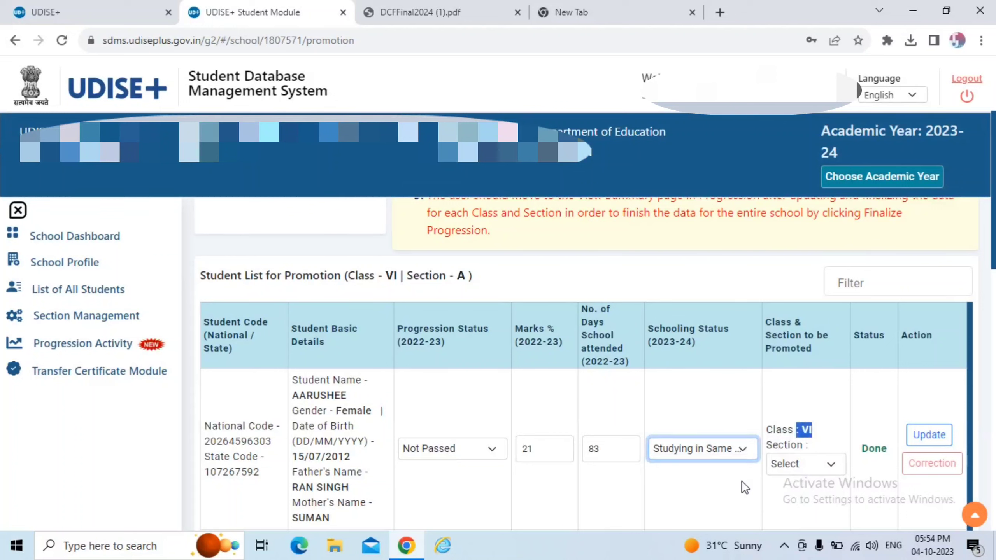
left_click(797, 463)
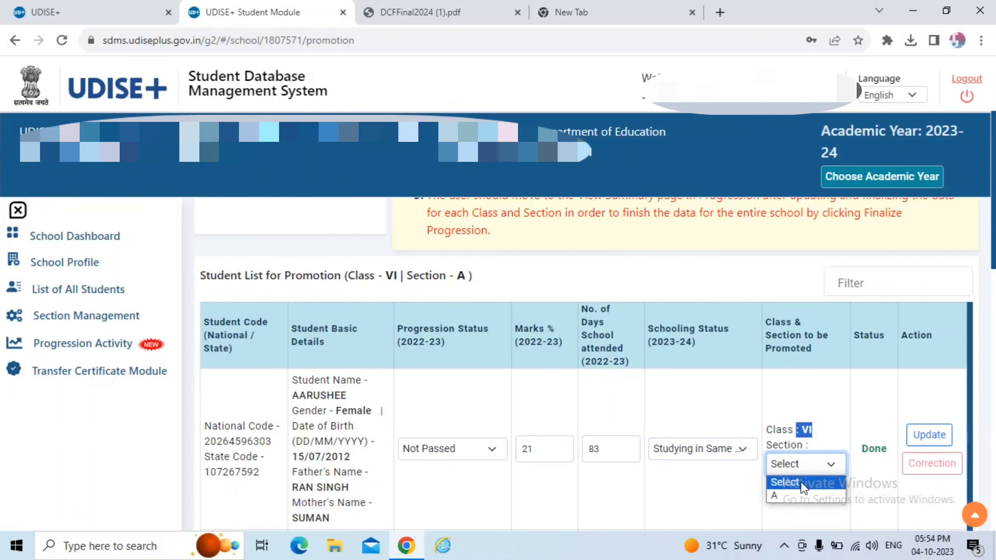
left_click(723, 450)
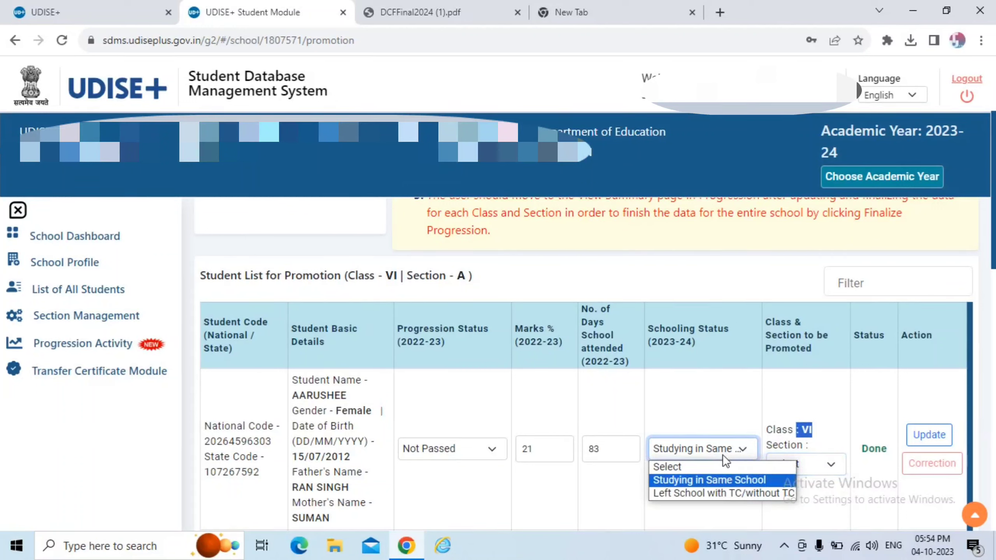
left_click(724, 494)
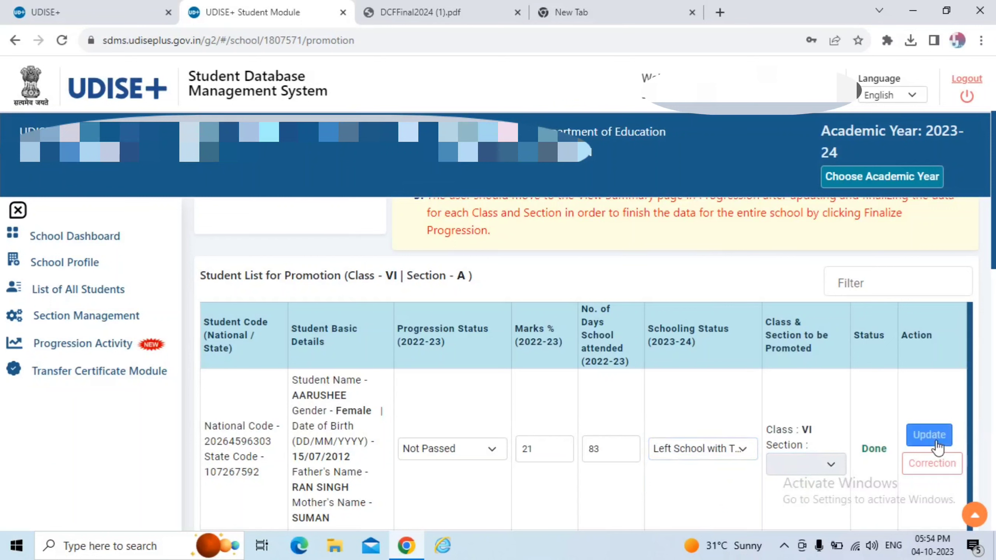
left_click(733, 456)
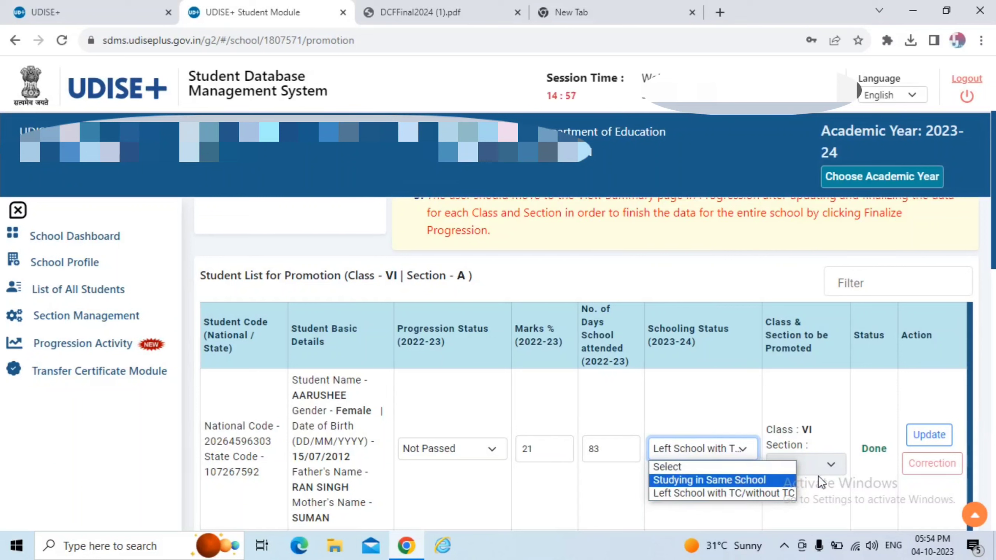
left_click(845, 479)
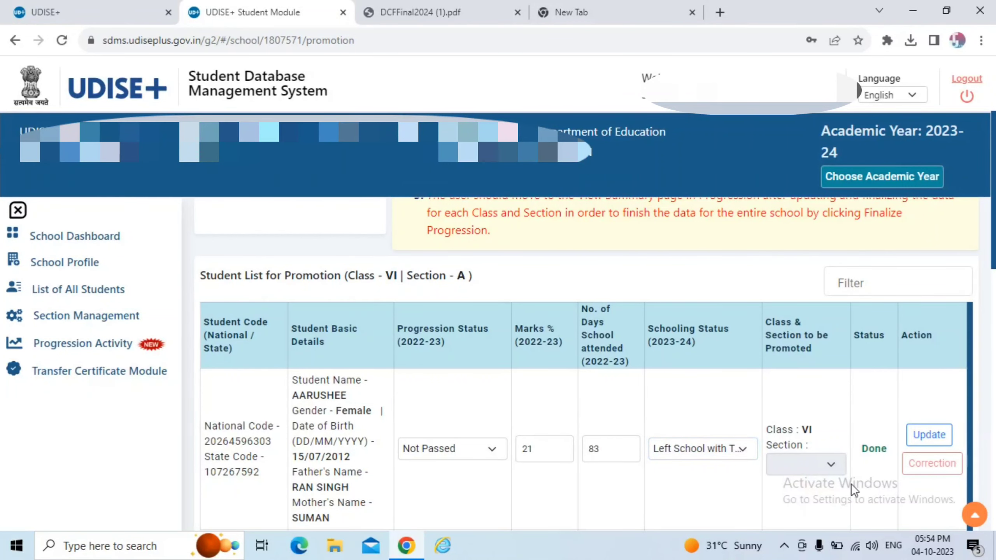
left_click(553, 454)
key("BackSpace")
key("BackSpace")
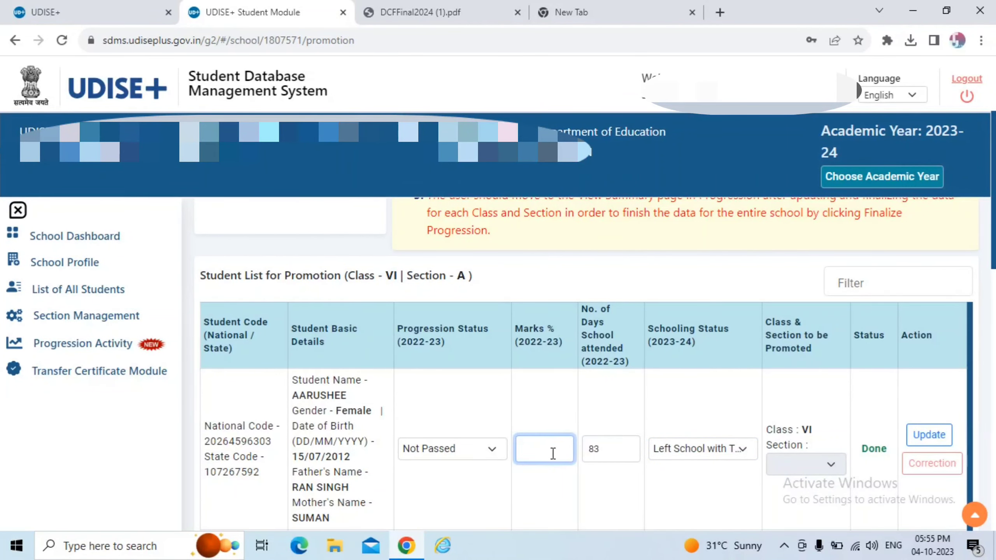
scroll(463, 385, "down", 6)
scroll(463, 385, "down", 10)
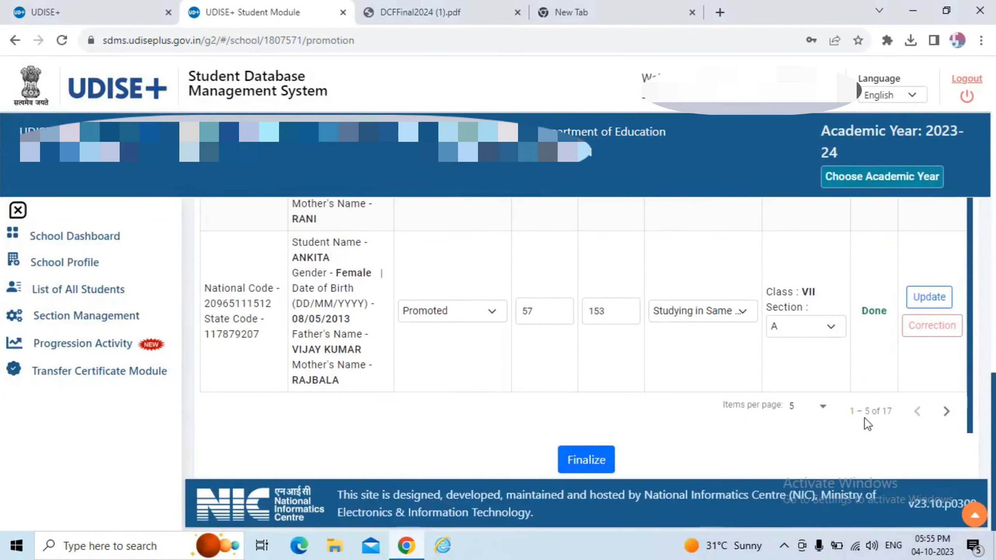
left_click_drag(728, 403, 843, 409)
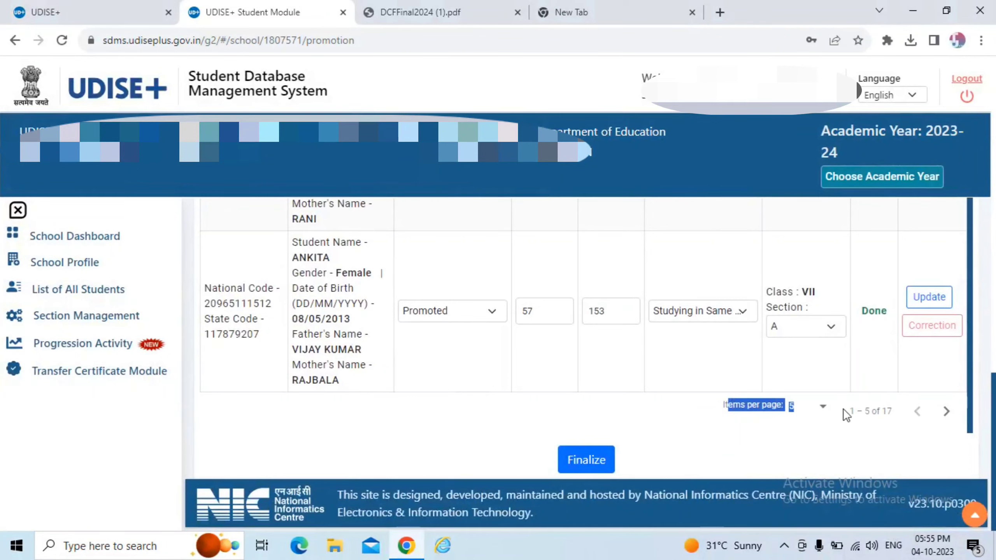
left_click(946, 411)
scroll(571, 352, "up", 15)
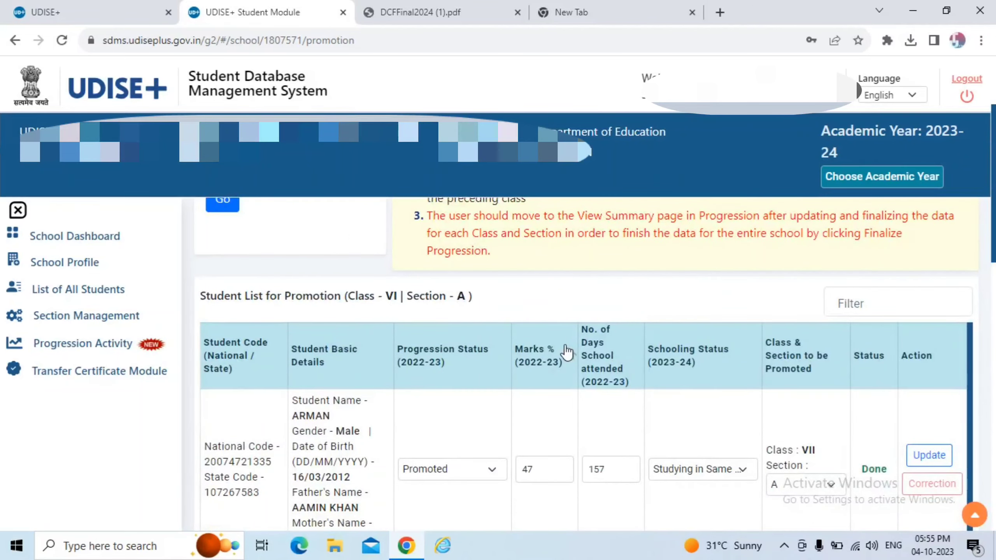
scroll(675, 380, "down", 5)
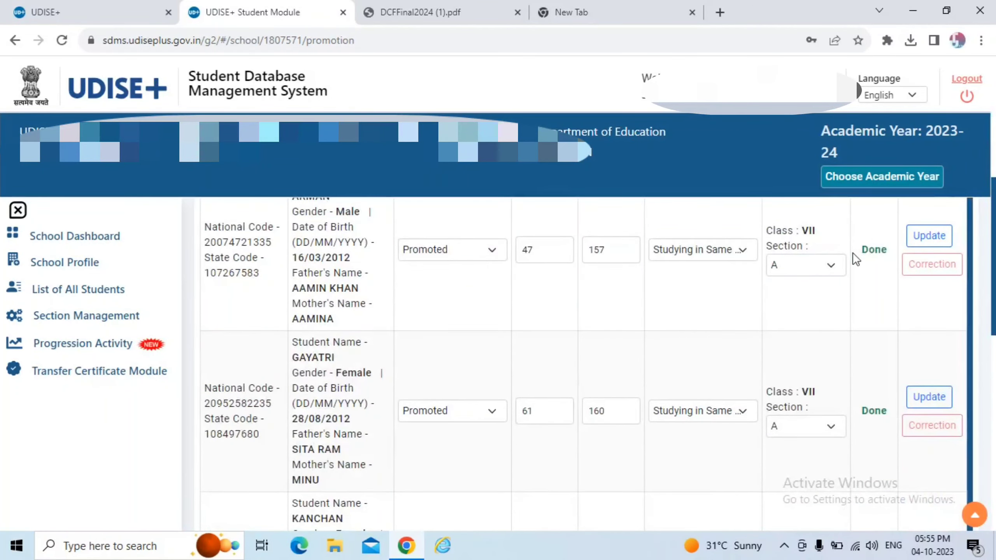
scroll(861, 424, "down", 20)
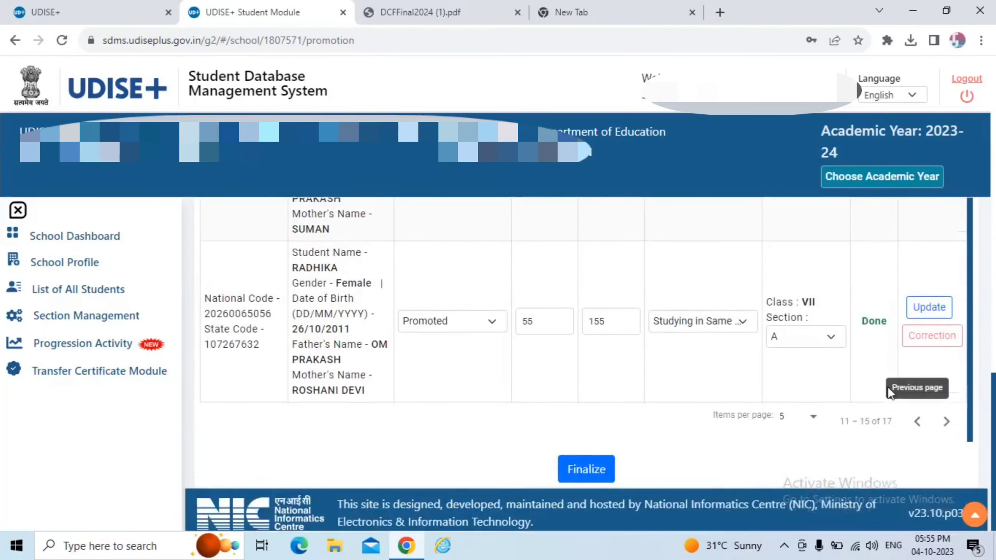
scroll(887, 386, "up", 2)
scroll(943, 494, "down", 3)
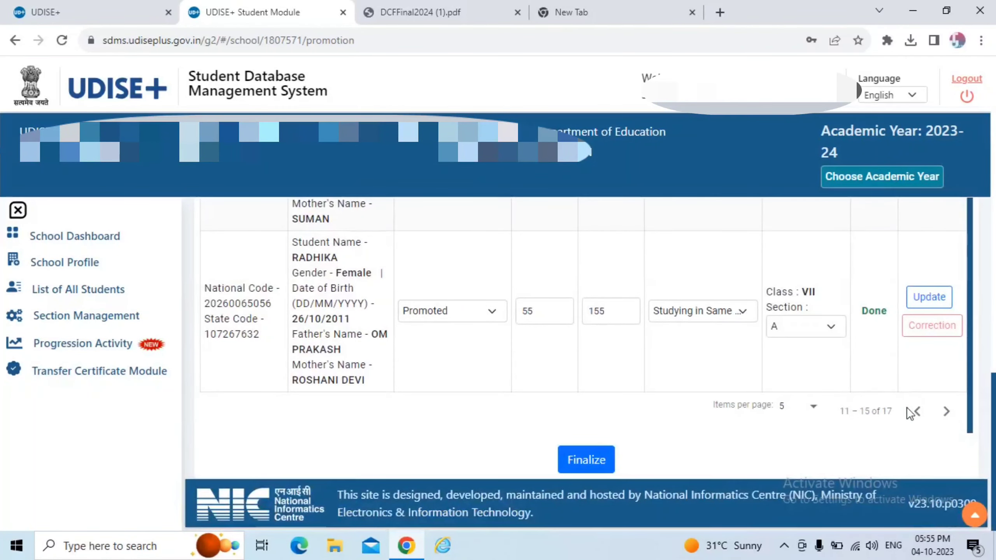
left_click(946, 412)
scroll(549, 345, "up", 10)
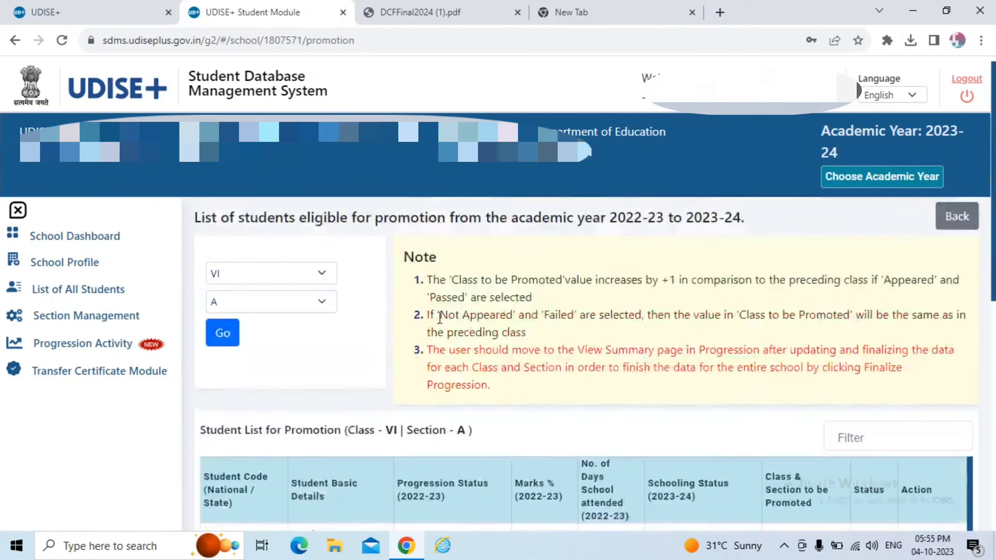
scroll(436, 313, "down", 10)
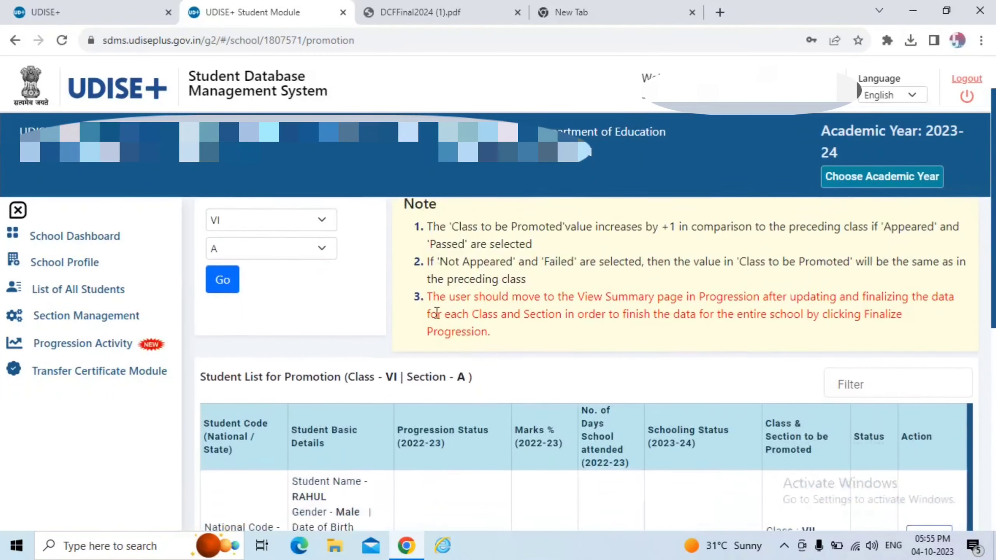
scroll(435, 310, "down", 1)
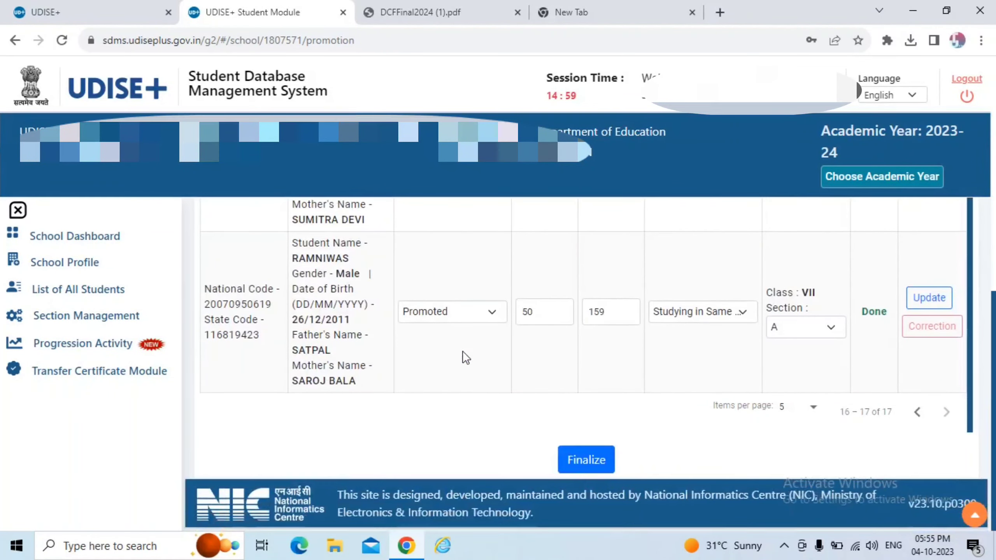
left_click_drag(534, 416, 624, 485)
left_click(572, 408)
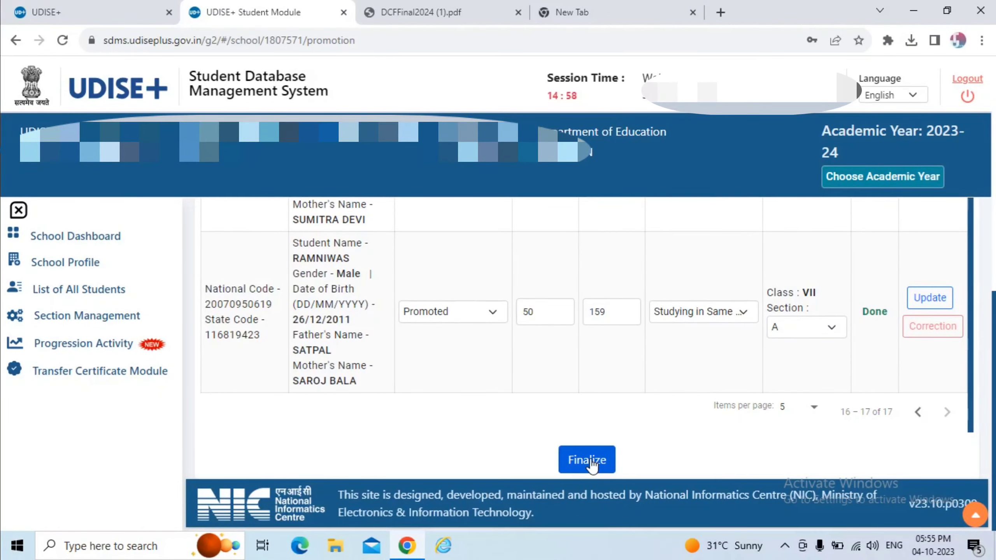
Scroll up to the class and section selectors at the top of the promotion list.
scroll(592, 465, "up", 2)
scroll(590, 461, "up", 3)
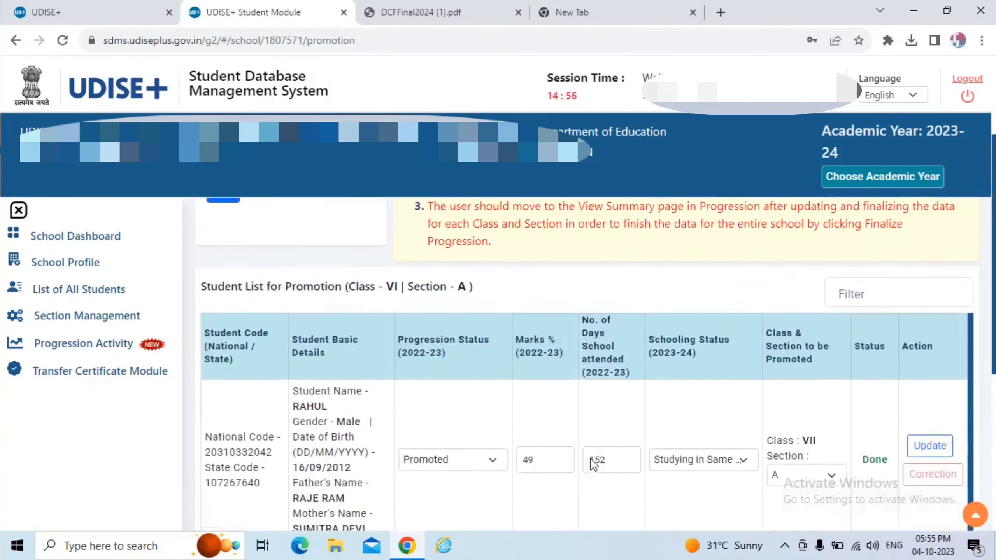
scroll(593, 464, "up", 1)
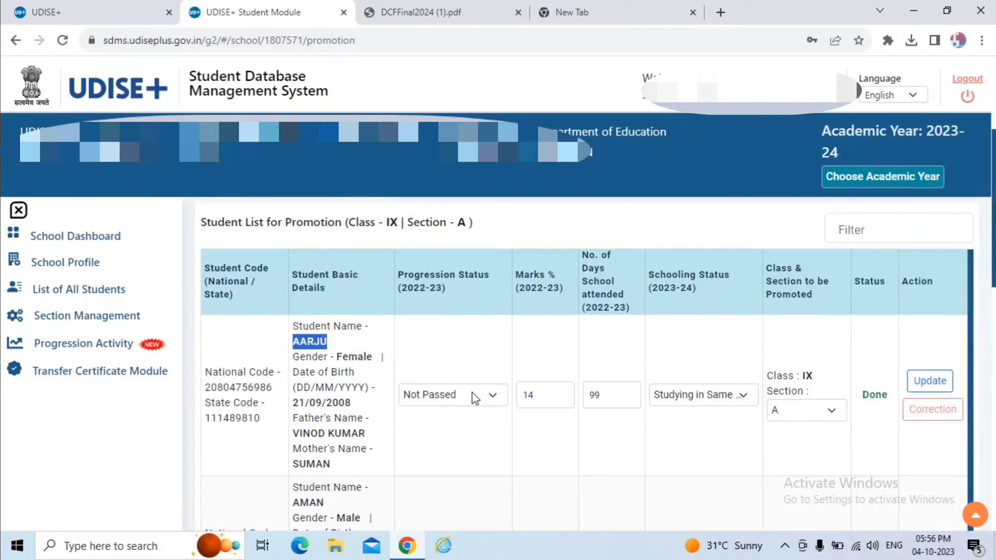
Keep the first Class IX student as Not Passed with 14% marks and 99 days attended.
left_click(472, 396)
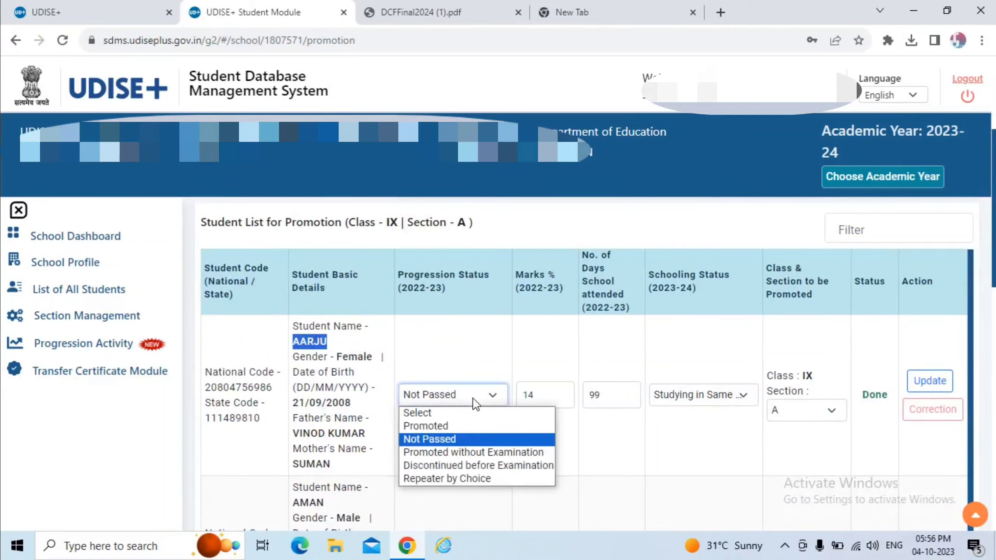
left_click(475, 437)
left_click(563, 401)
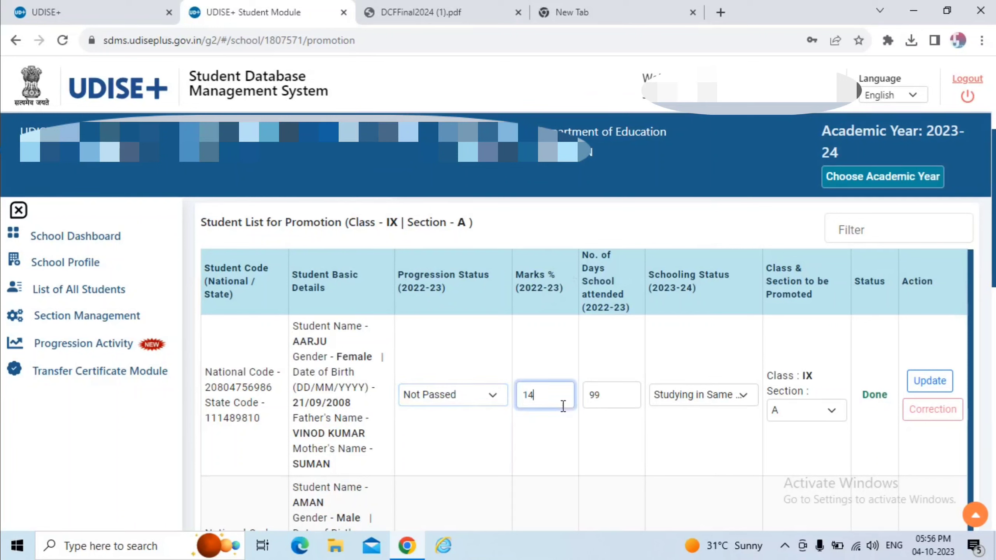
left_click(621, 398)
left_click(684, 395)
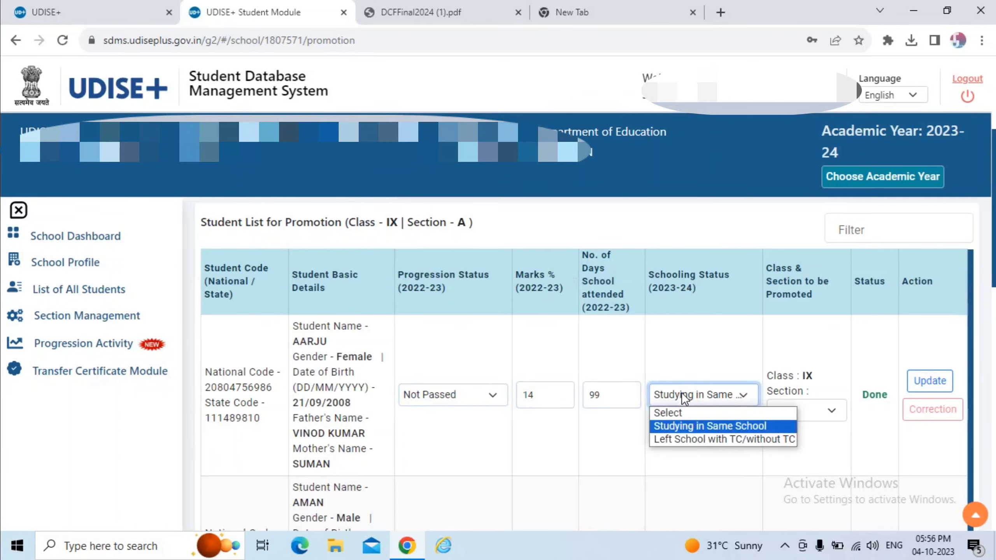
left_click(689, 428)
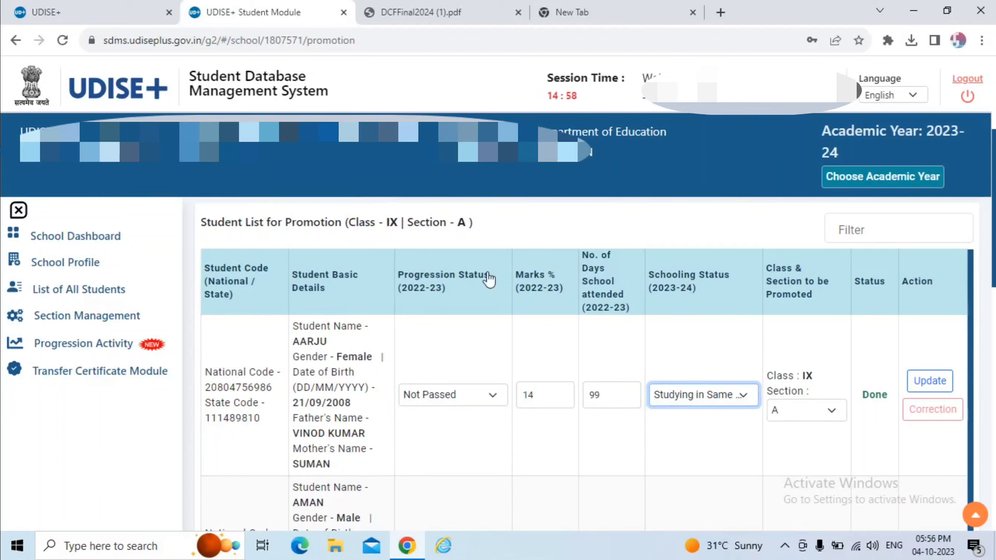
left_click_drag(346, 231, 447, 225)
left_click_drag(783, 377, 832, 377)
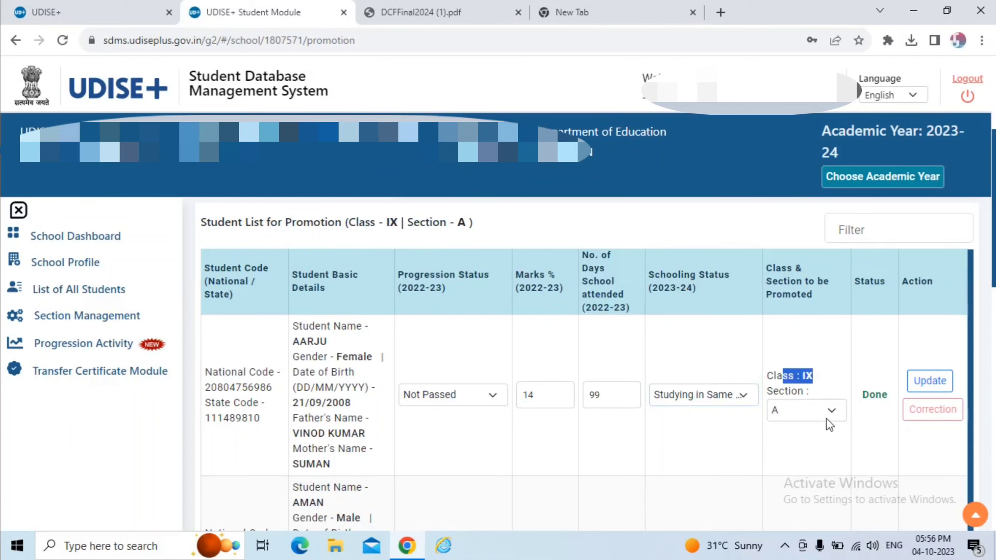
Set schooling status to Studying in Same School and assign next year's section A.
left_click(736, 399)
left_click(742, 433)
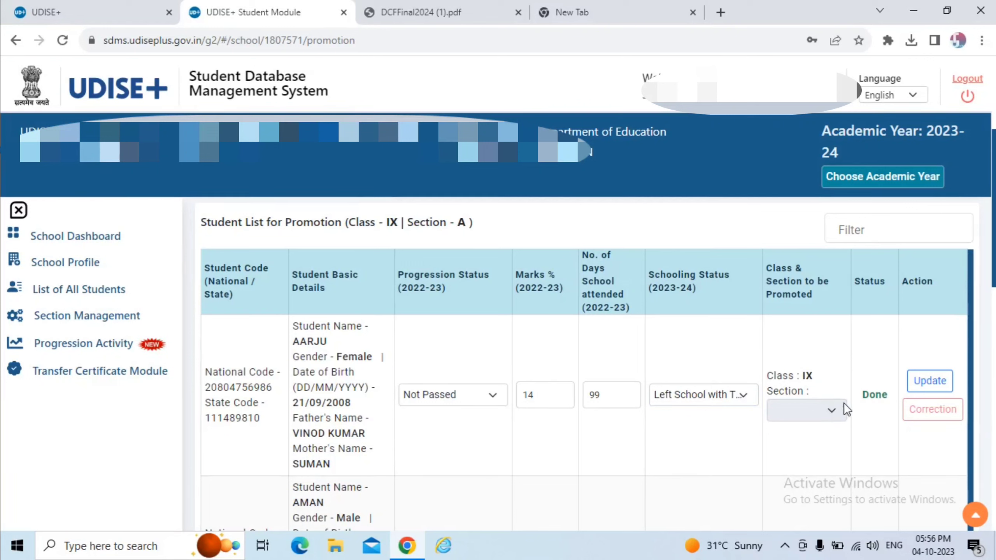
left_click(733, 395)
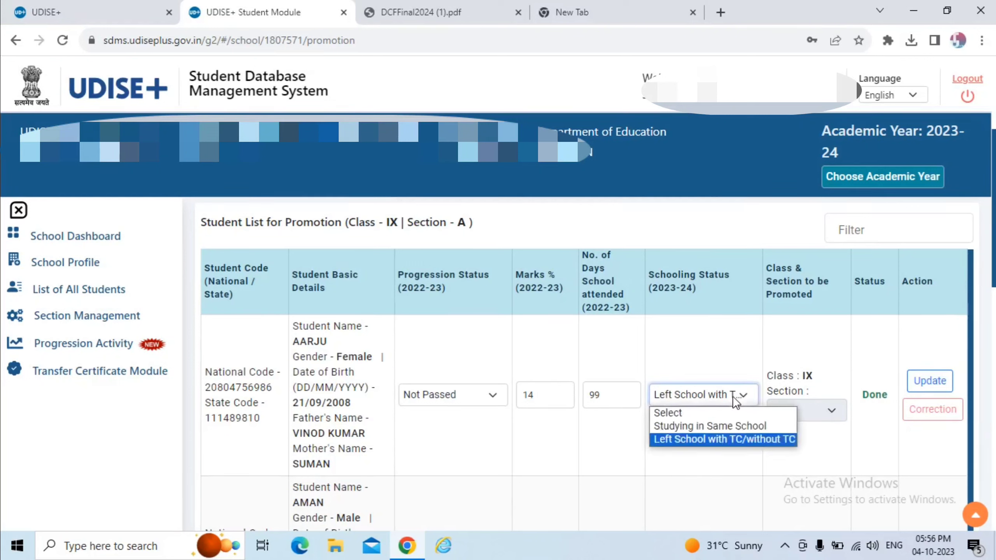
left_click(732, 426)
left_click(788, 410)
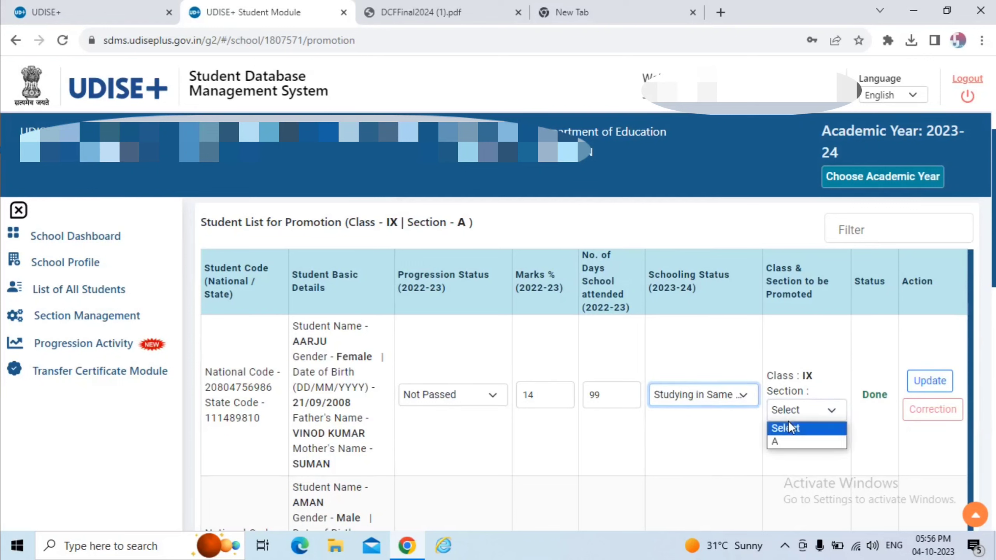
left_click(789, 442)
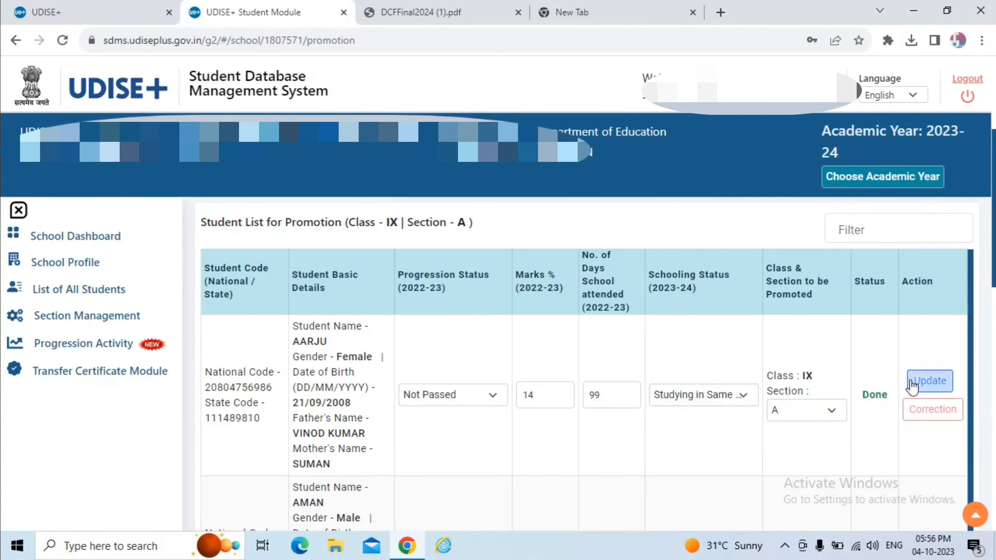
Update the record, confirm saving it as Not Passed, and dismiss the success message.
left_click(929, 381)
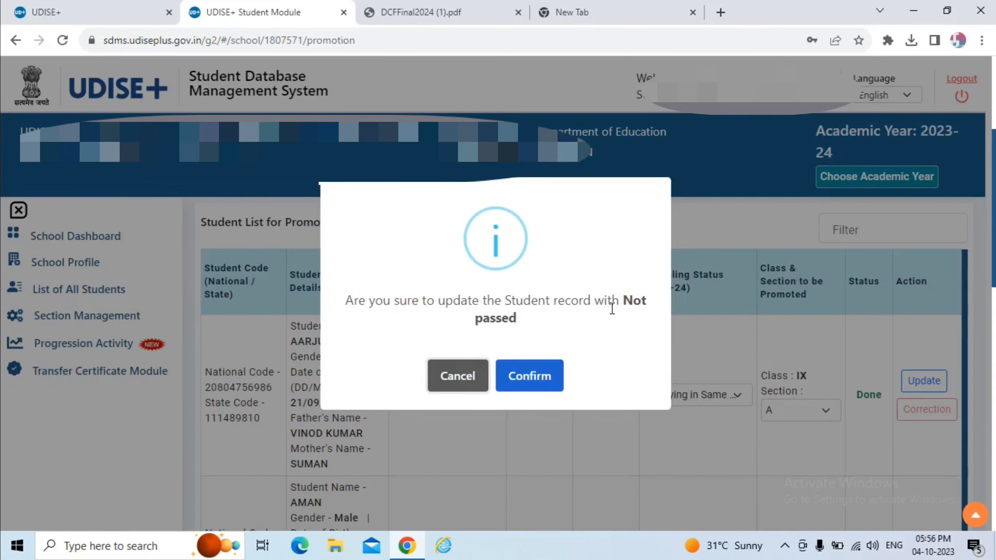
left_click(545, 375)
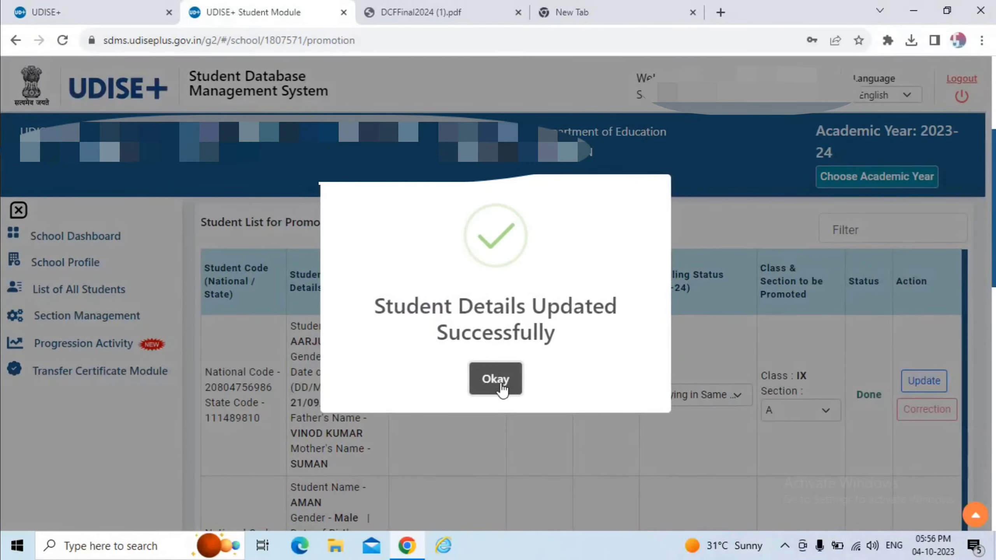
left_click(498, 383)
scroll(499, 384, "down", 2)
scroll(498, 383, "down", 1)
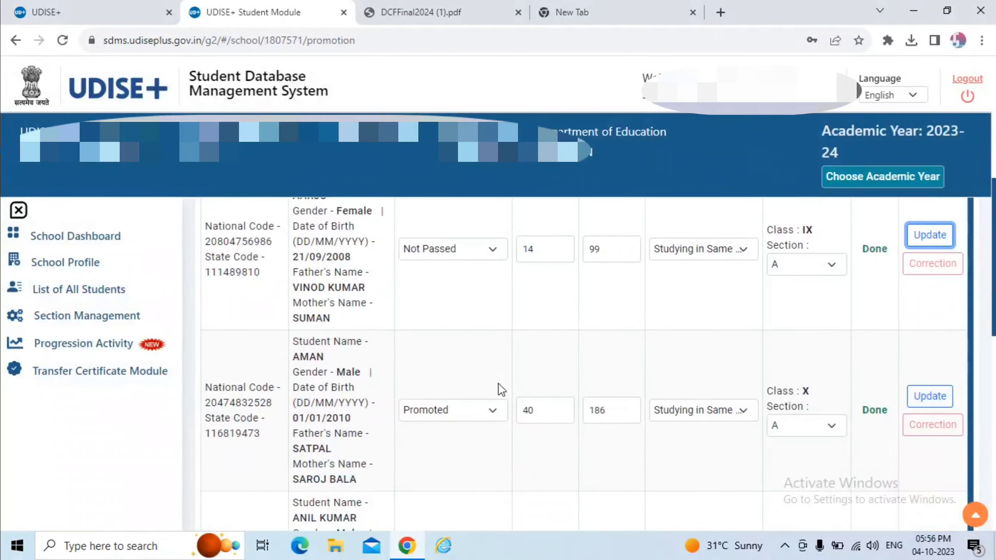
Try Promoted without Examination for the next Class IX student with 186 days attended.
scroll(498, 383, "down", 3)
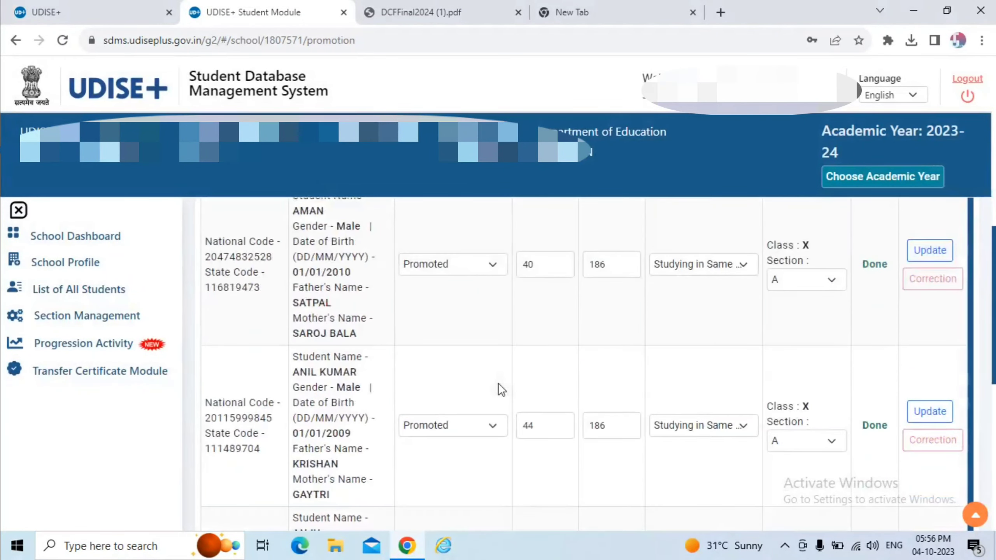
left_click(473, 267)
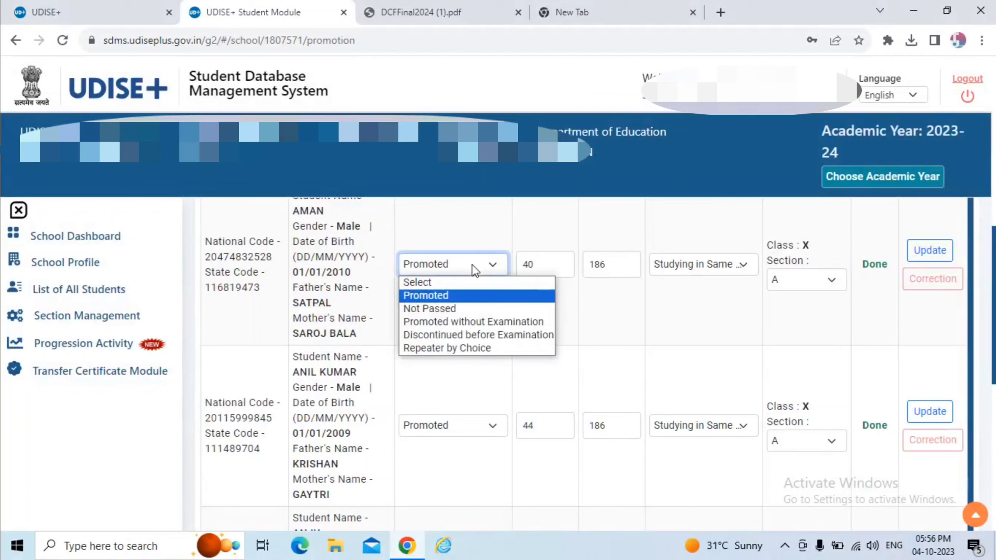
left_click(479, 321)
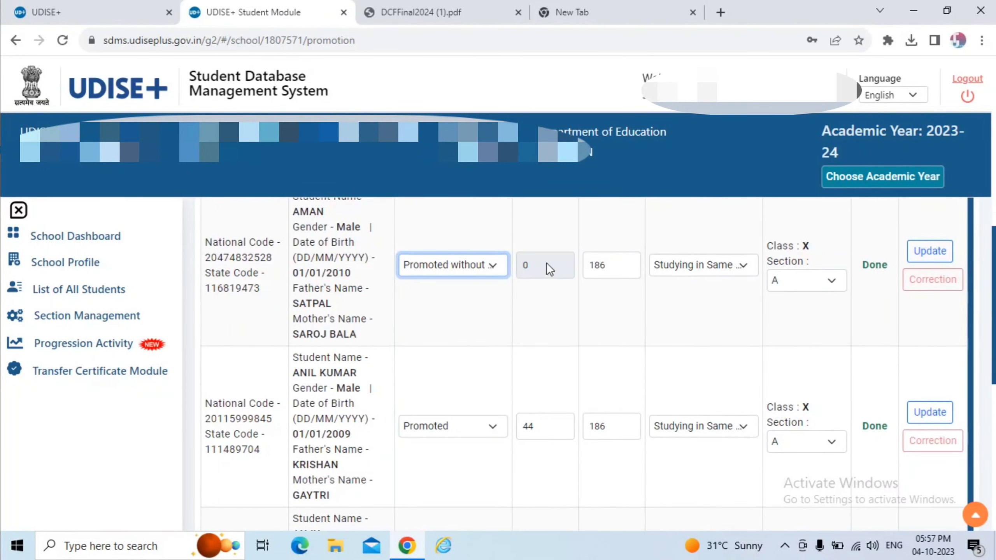
scroll(546, 263, "up", 2)
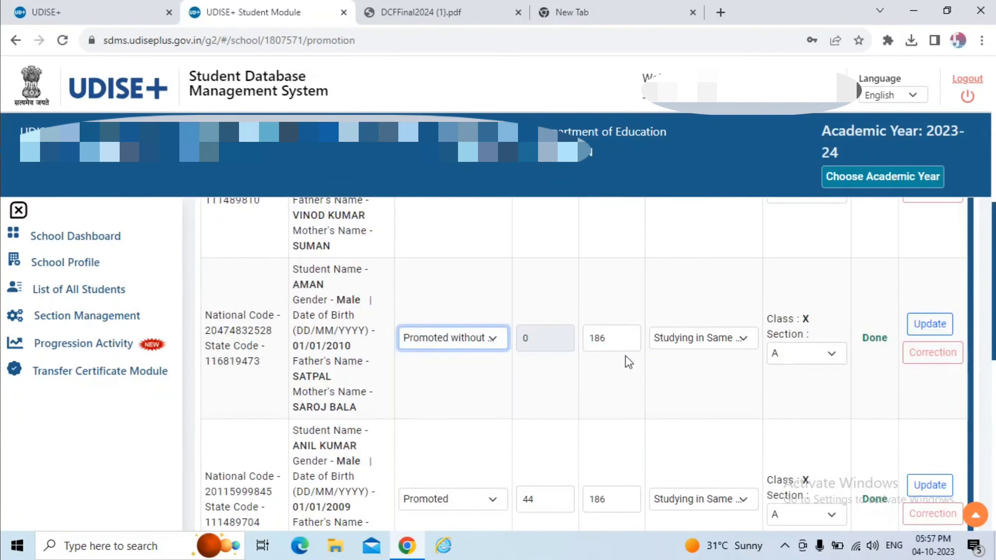
left_click(633, 339)
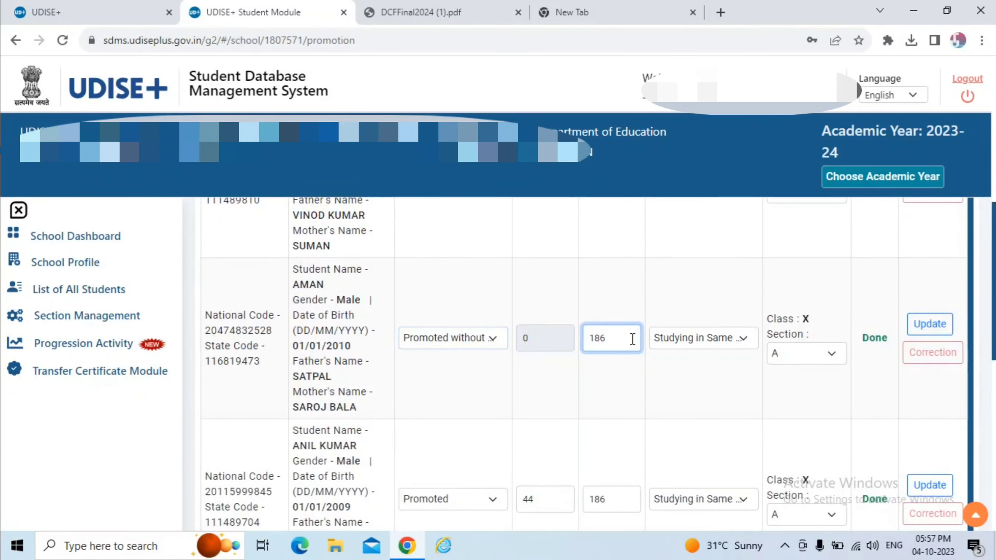
left_click(675, 340)
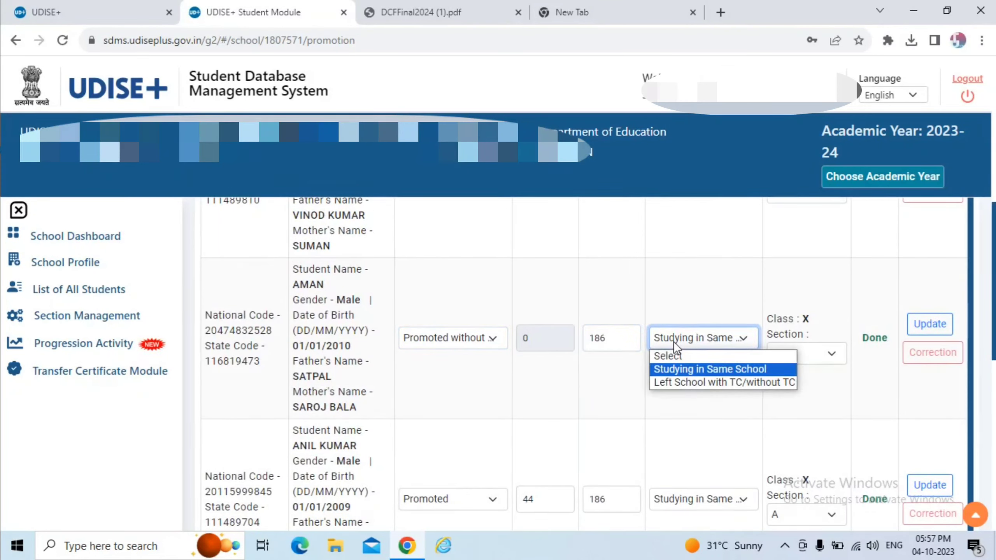
left_click(682, 372)
Set schooling status to Left School with TC/without TC and progression status back to Promoted.
left_click(790, 352)
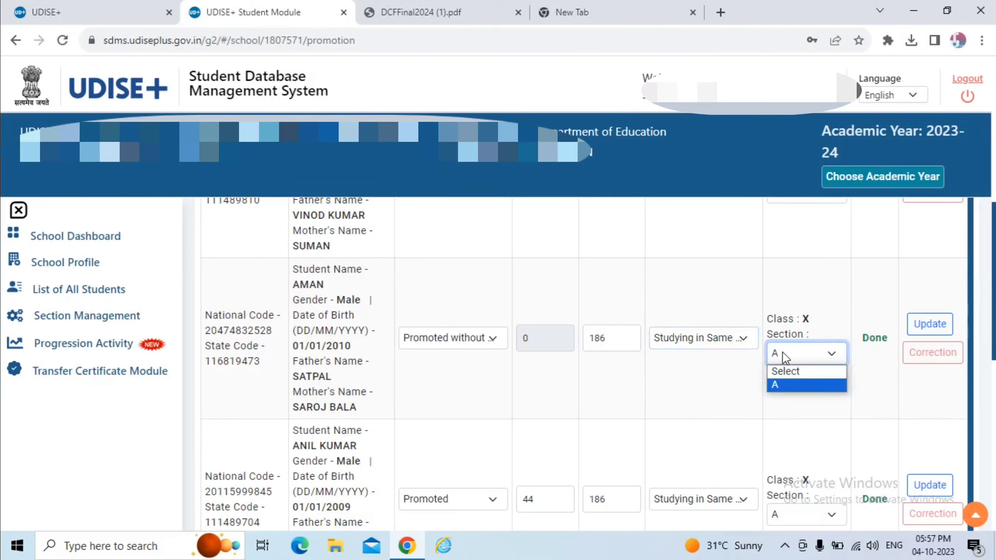
left_click(723, 336)
left_click(730, 378)
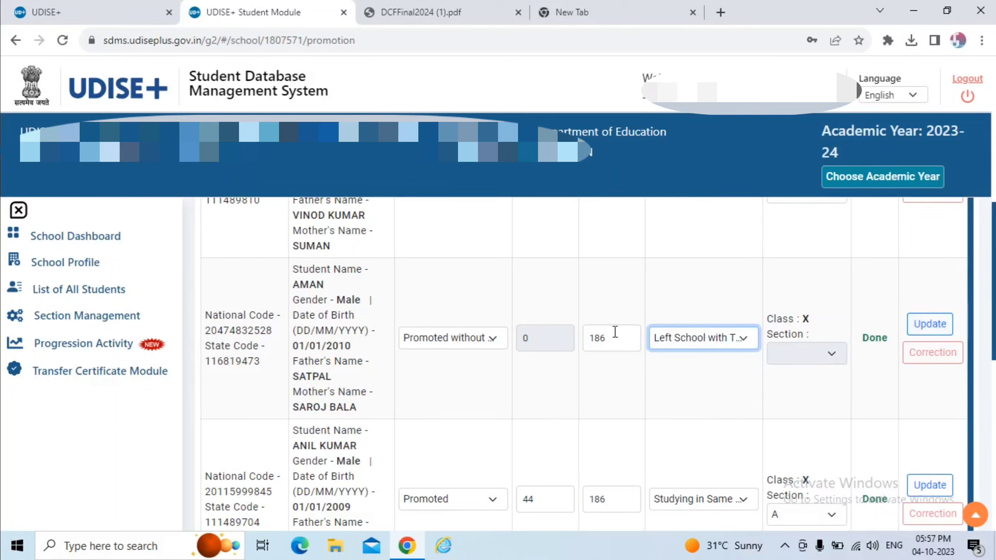
left_click(464, 336)
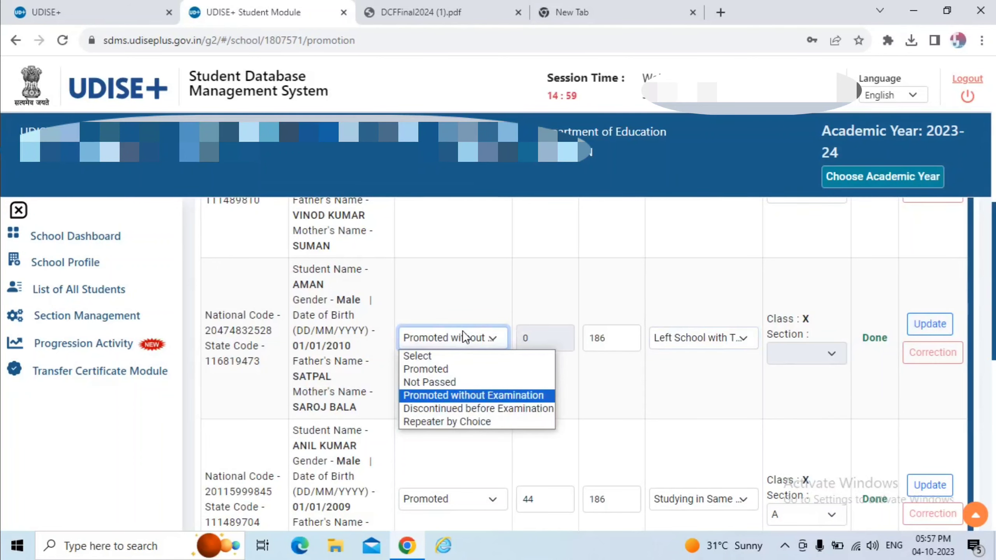
left_click(462, 370)
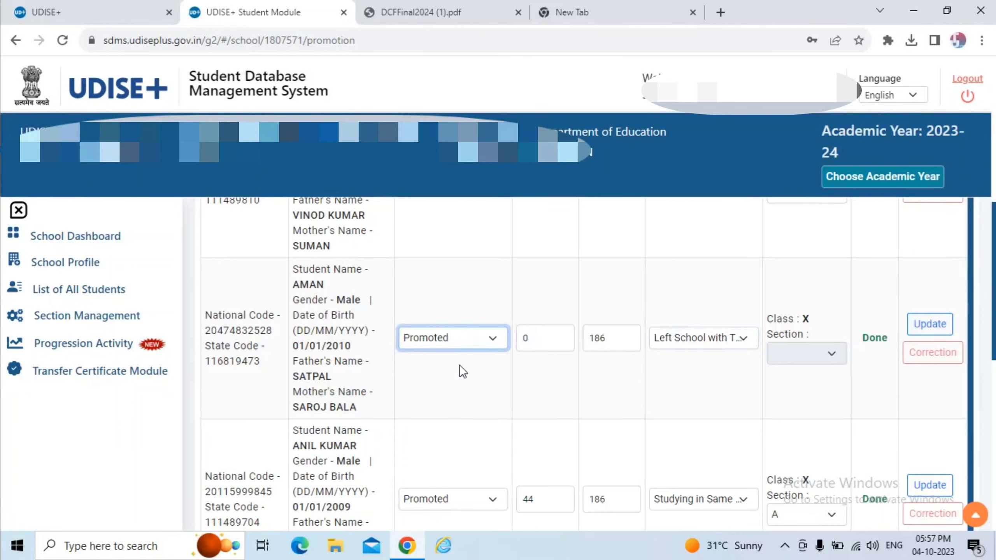
Mark the 186-day student Discontinued before Examination with Left School with TC/without TC status.
scroll(394, 263, "up", 10)
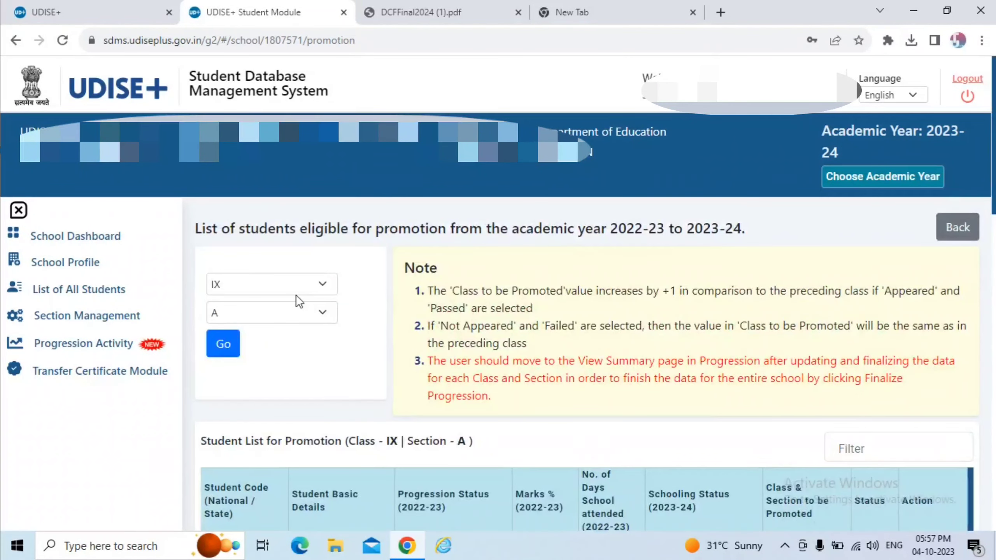
left_click(454, 285)
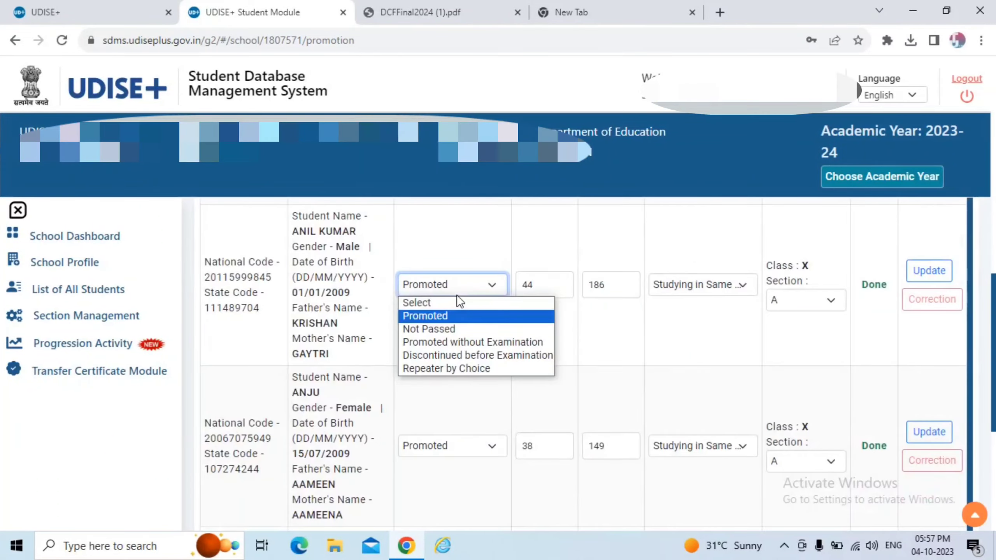
left_click(489, 342)
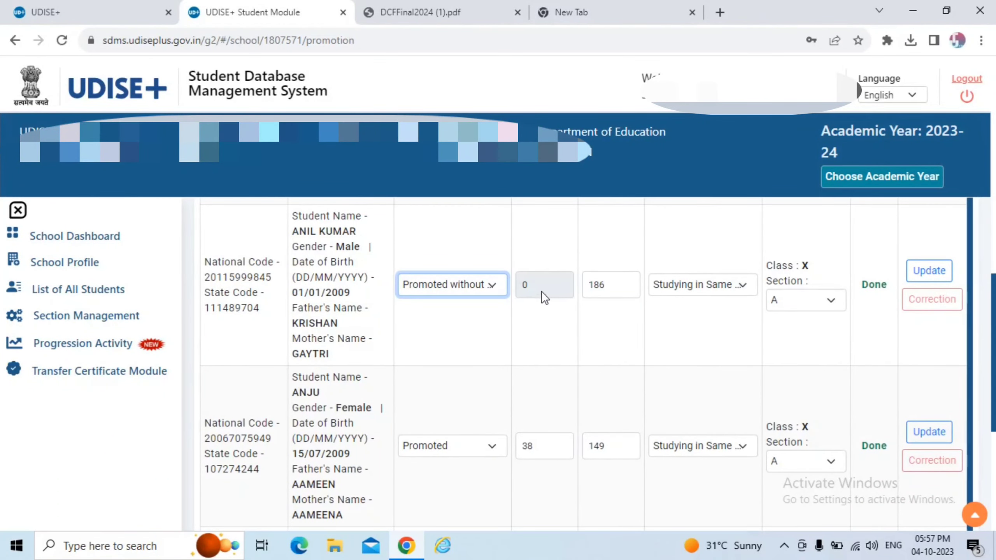
left_click(494, 291)
left_click(495, 355)
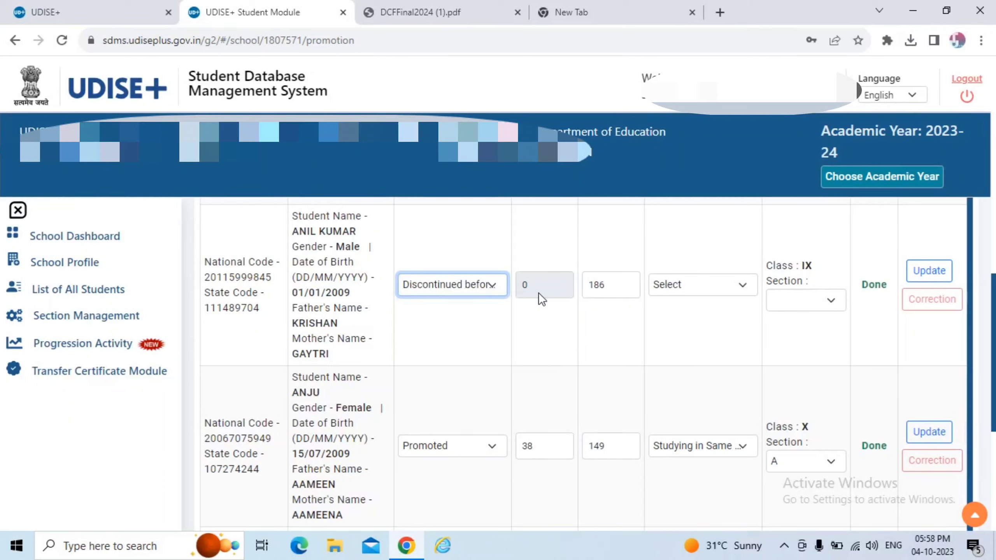
left_click(614, 284)
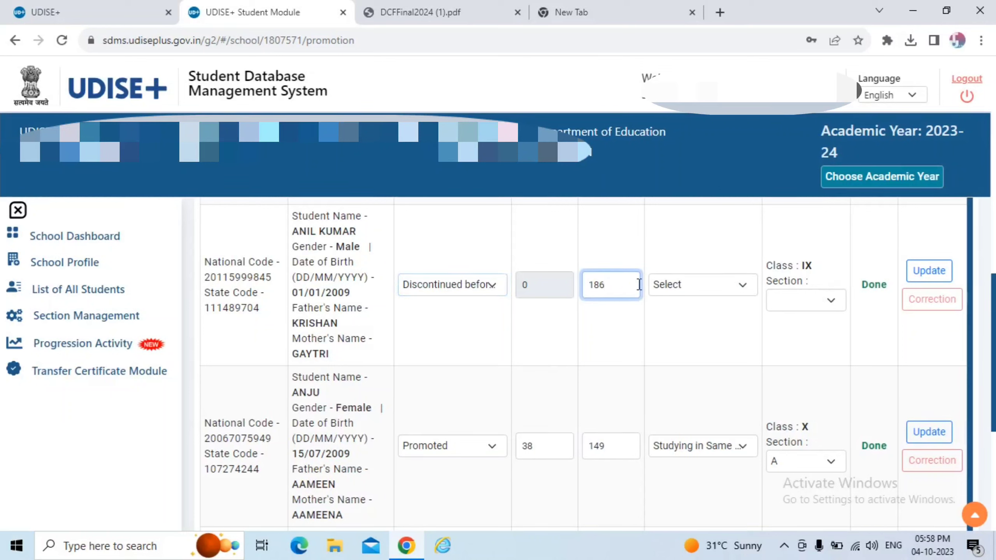
left_click(679, 287)
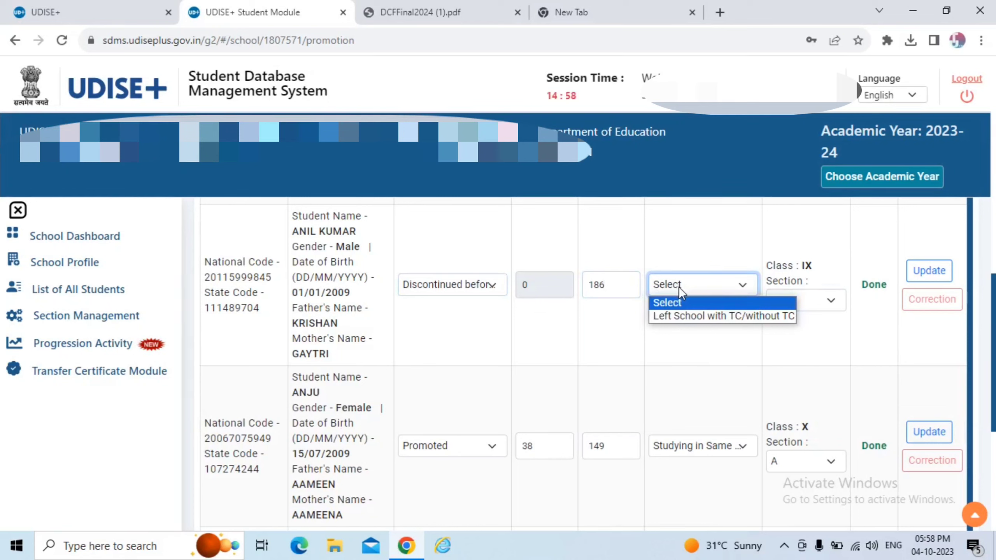
left_click(685, 316)
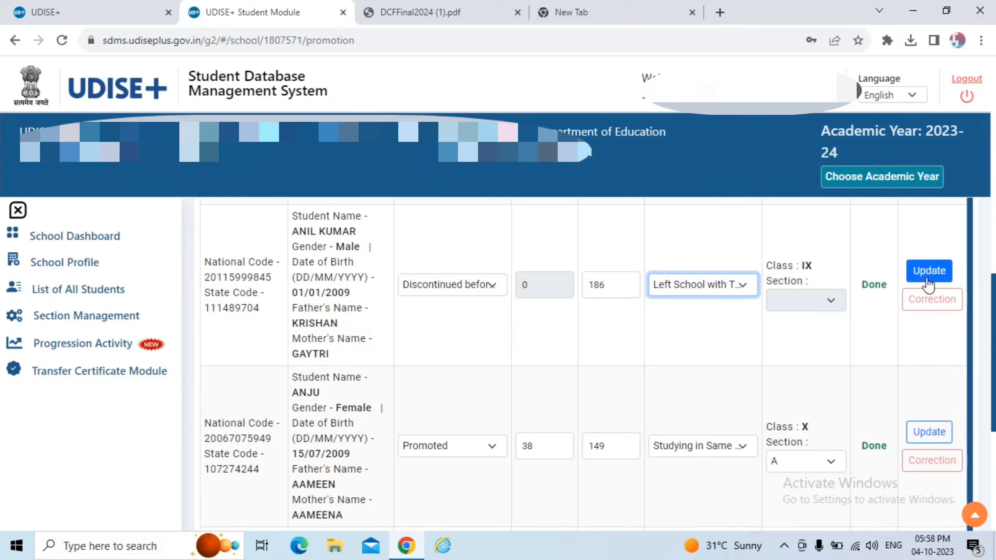
left_click(481, 291)
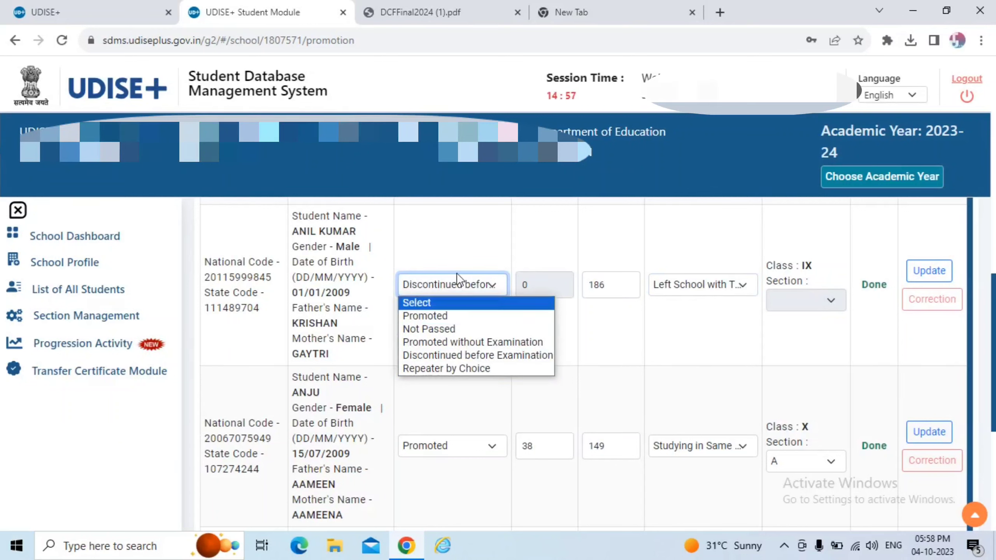
Set the first Class IX-A student (99 days) to Repeater by Choice, Studying in Same School.
left_click(450, 241)
scroll(442, 243, "up", 10)
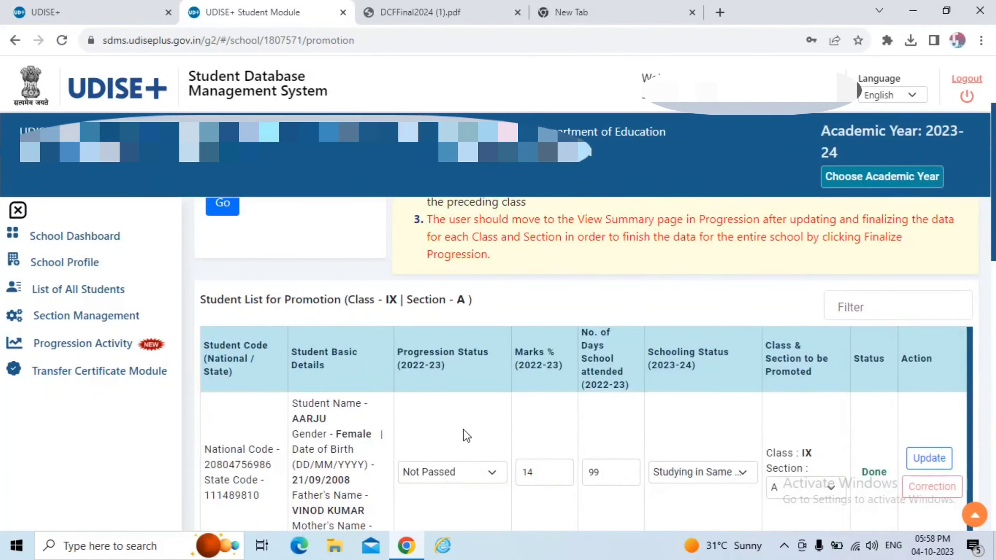
left_click(484, 479)
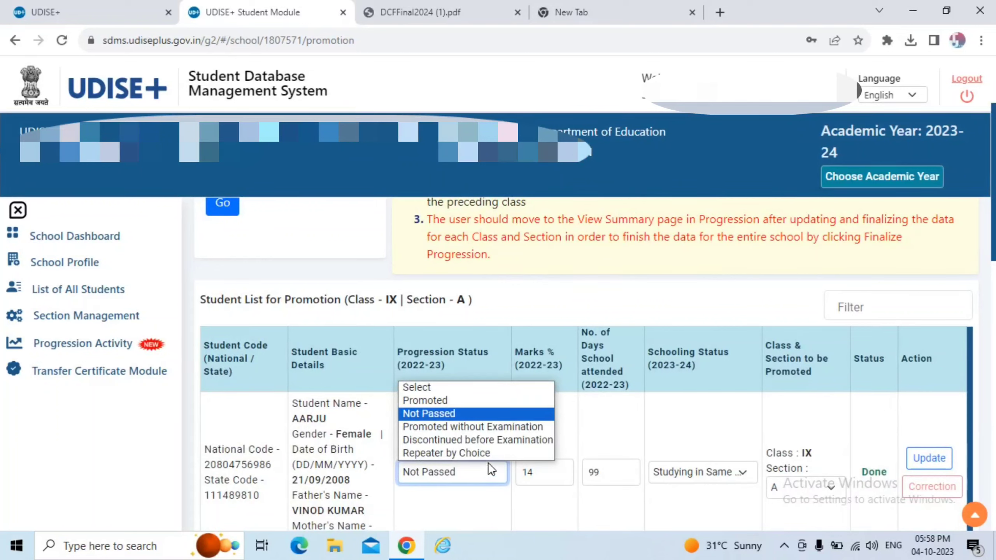
left_click(483, 455)
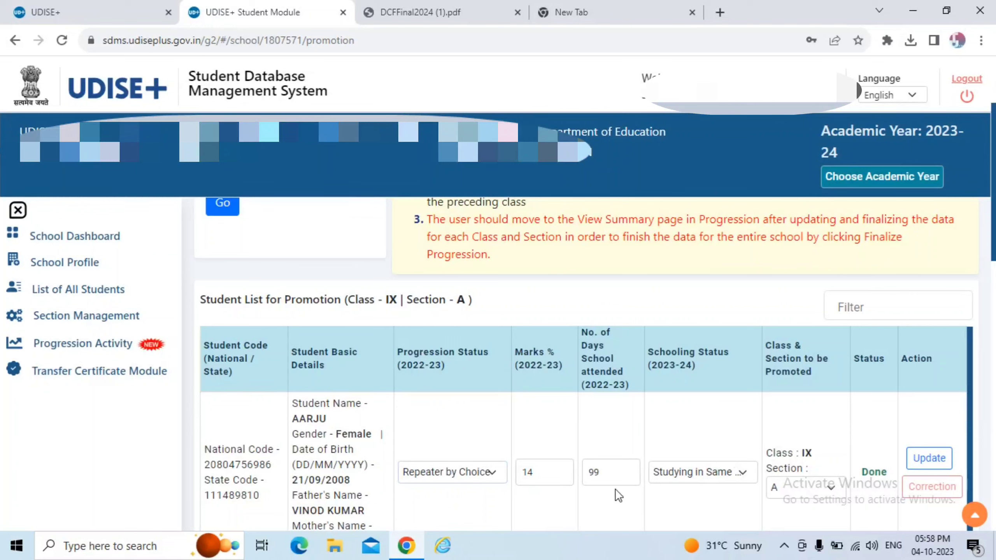
left_click(613, 475)
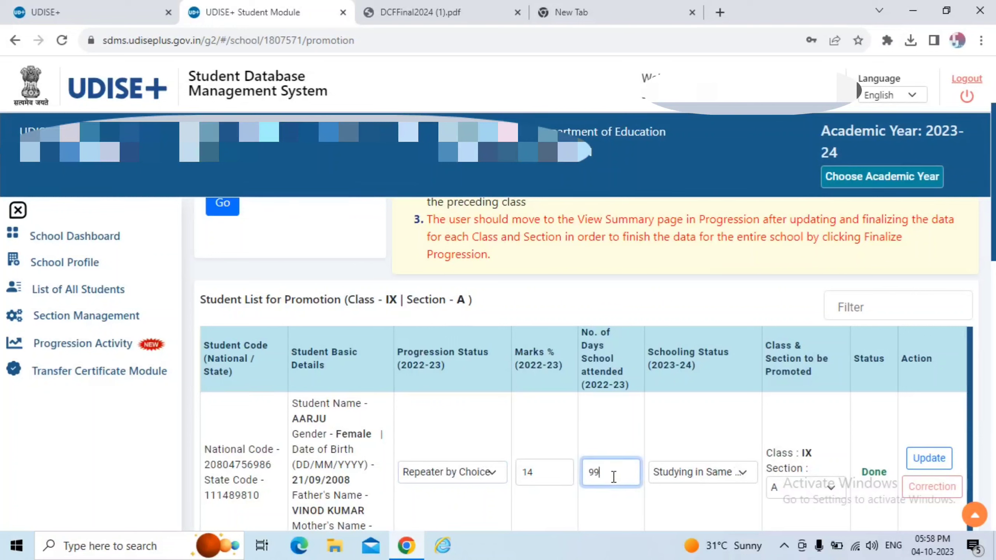
left_click(683, 486)
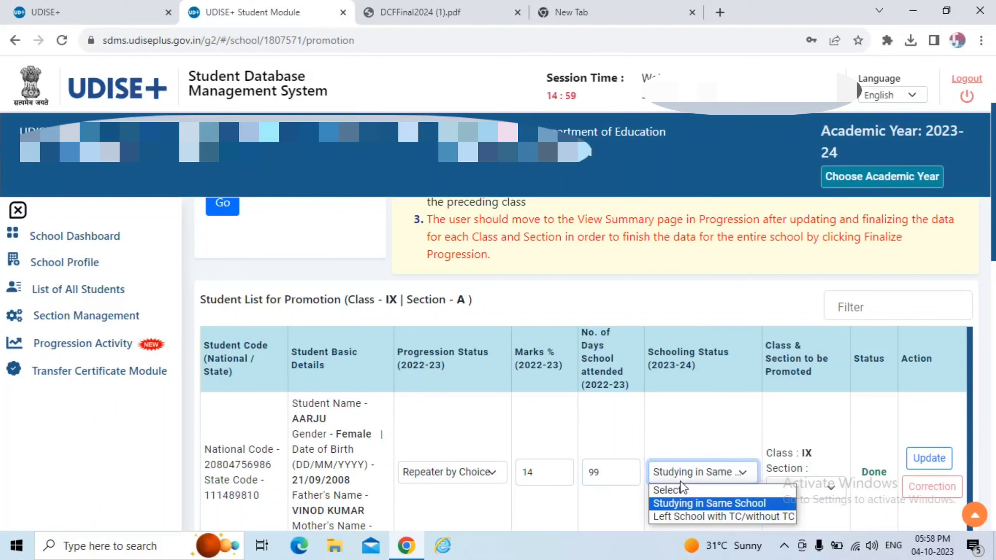
left_click(681, 483)
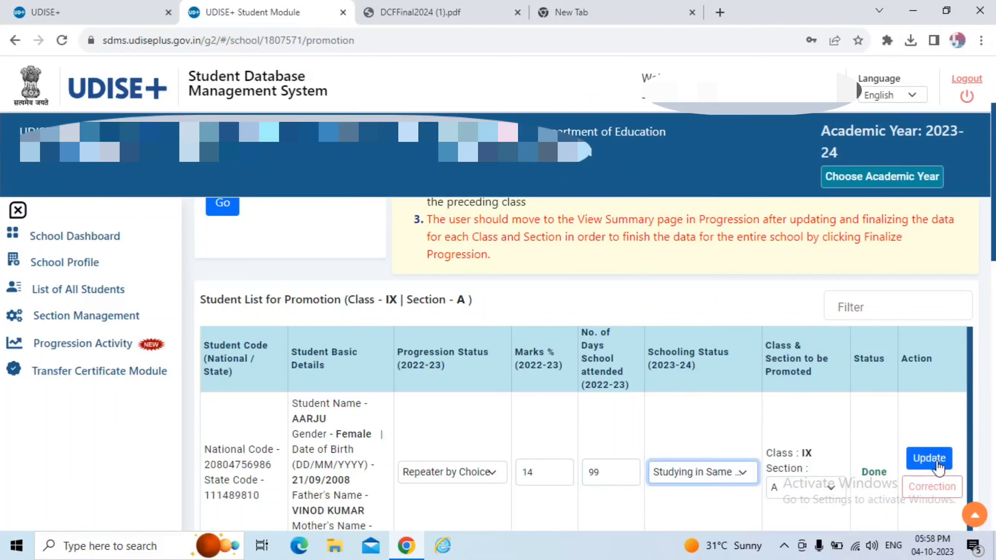
scroll(510, 365, "down", 6)
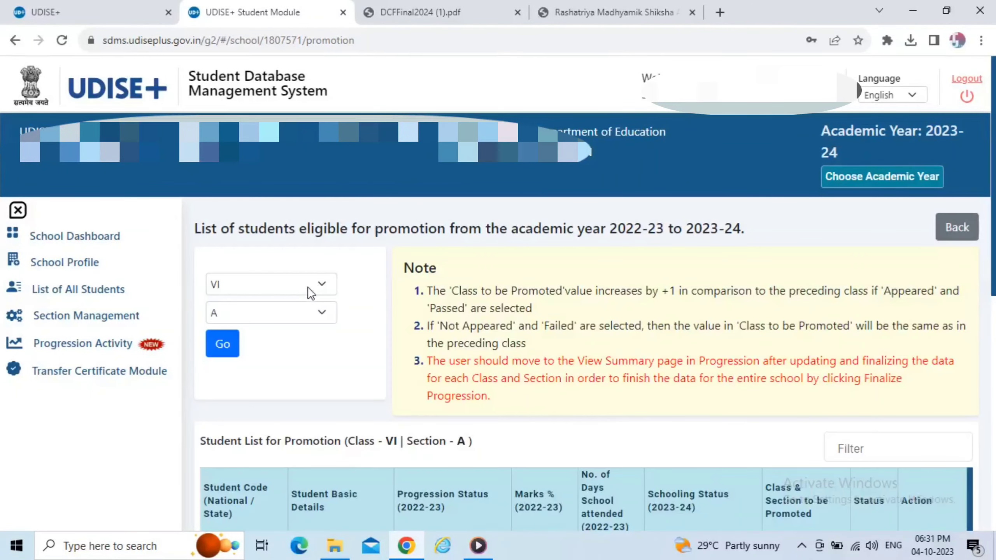
Load the Class X, Section A list and mark the first student Promoted.
left_click(314, 284)
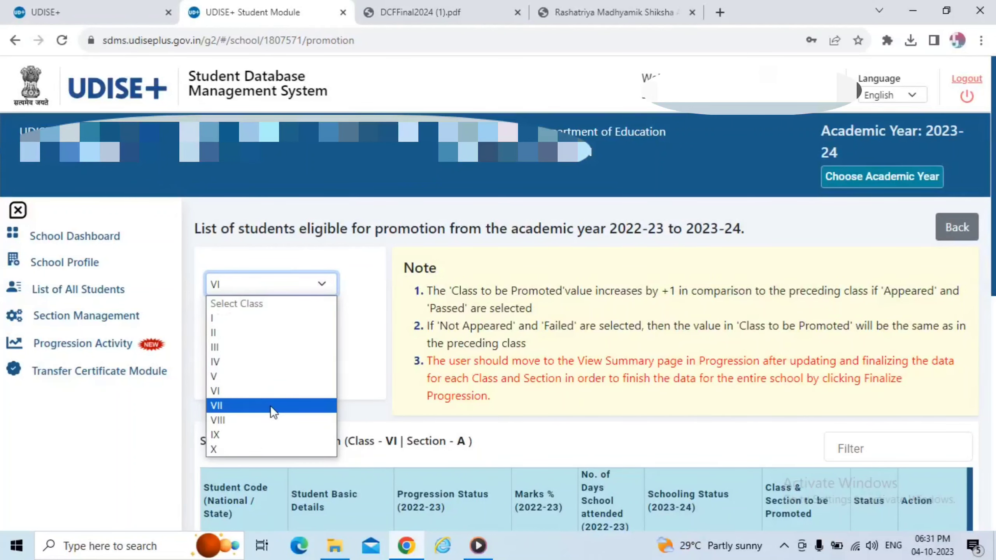
left_click(246, 447)
left_click(289, 318)
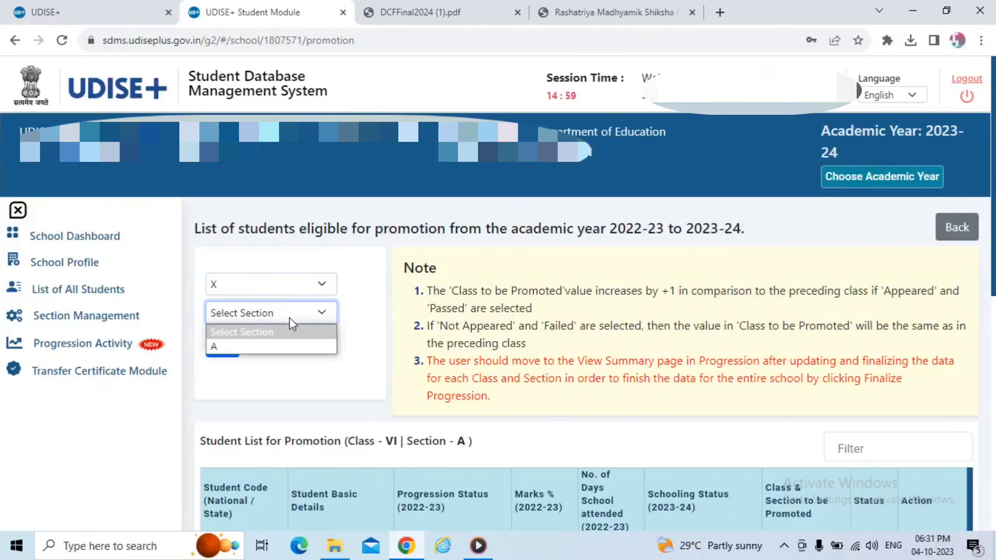
left_click(273, 344)
left_click(231, 344)
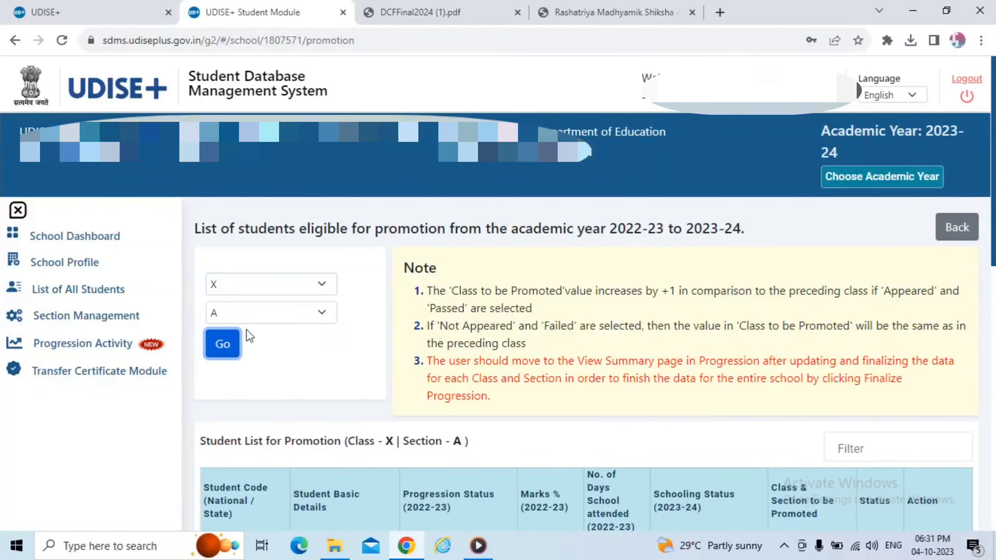
scroll(327, 341, "down", 5)
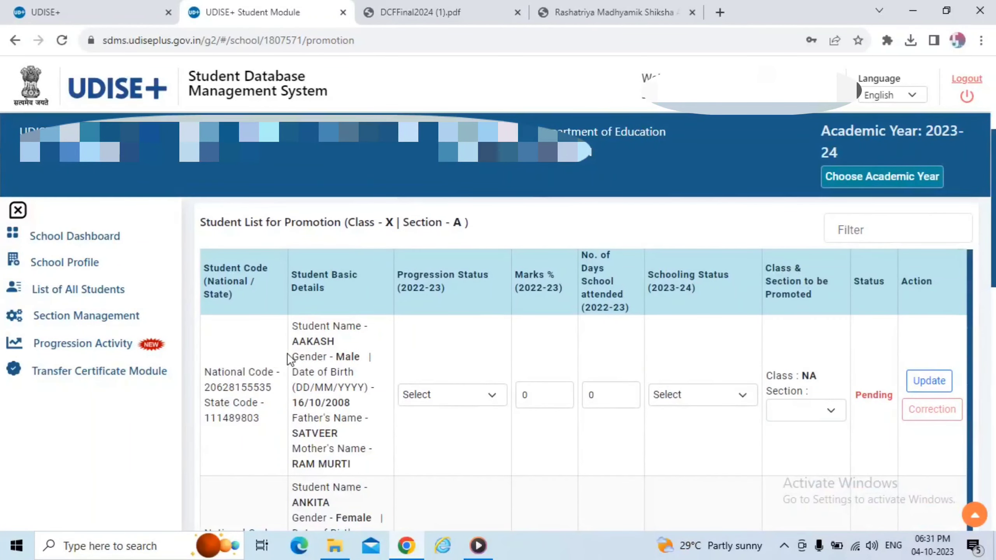
left_click(438, 394)
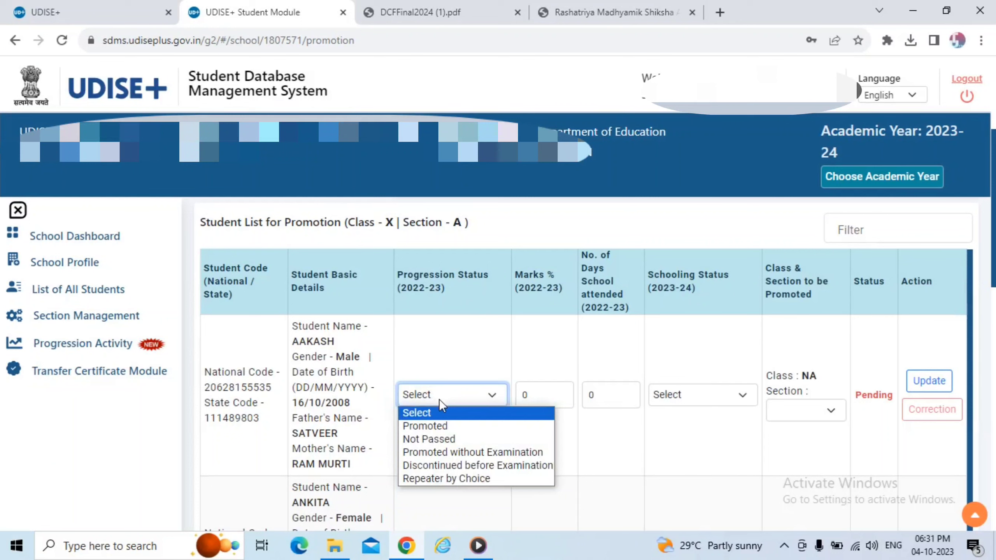
left_click(445, 423)
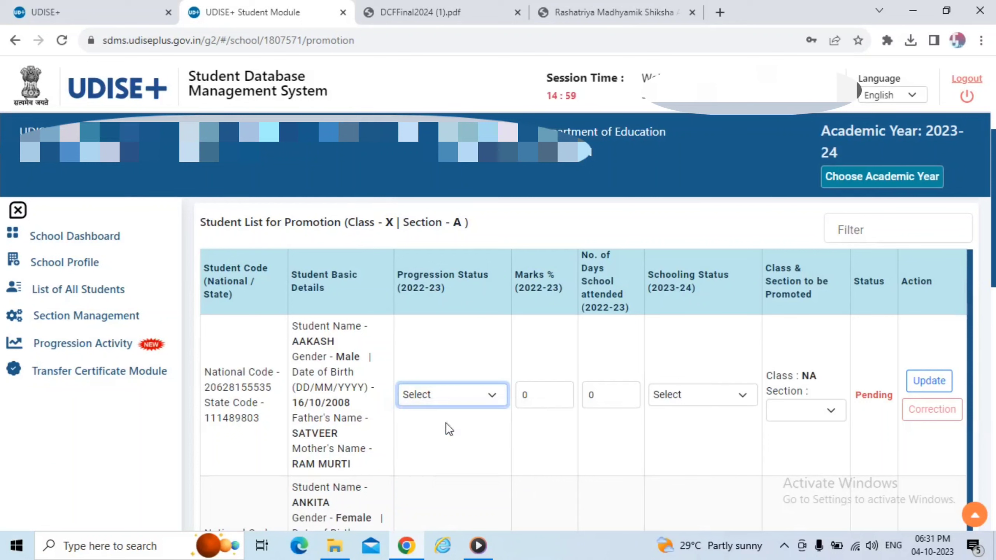
Enter 73% marks and 192 days, set Left School with TC/without TC, then return to Progression Activity.
left_click(540, 399)
key("BackSpace")
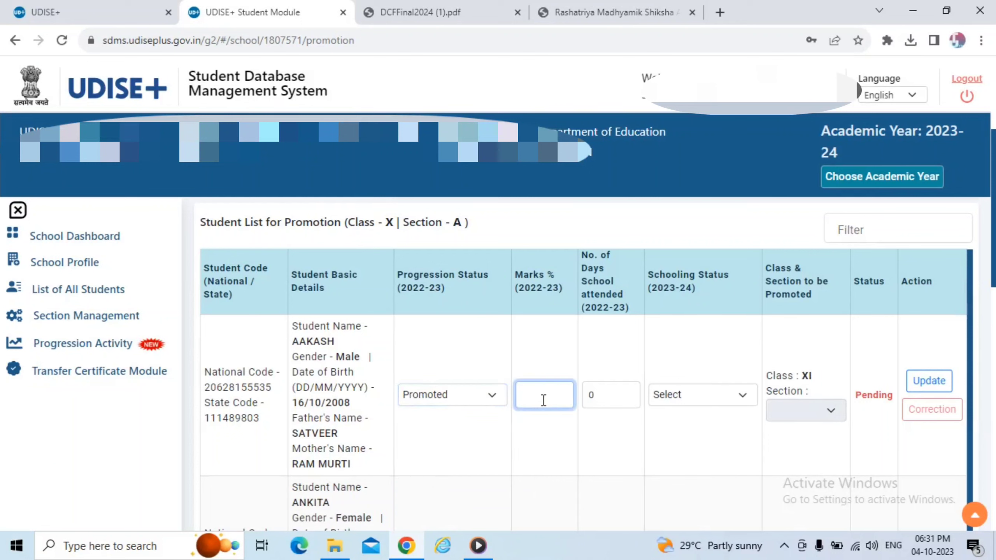
type("73")
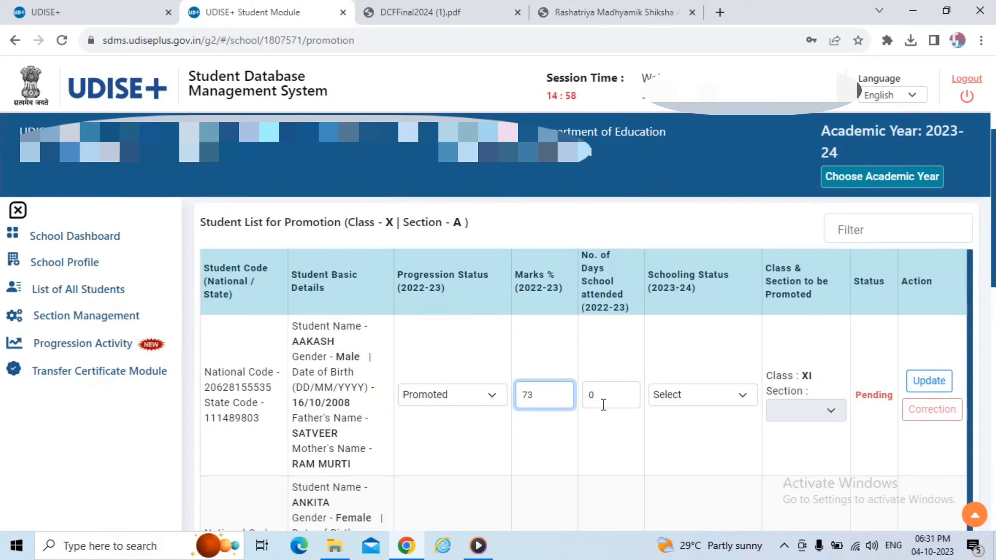
left_click(602, 403)
key("BackSpace")
type("1")
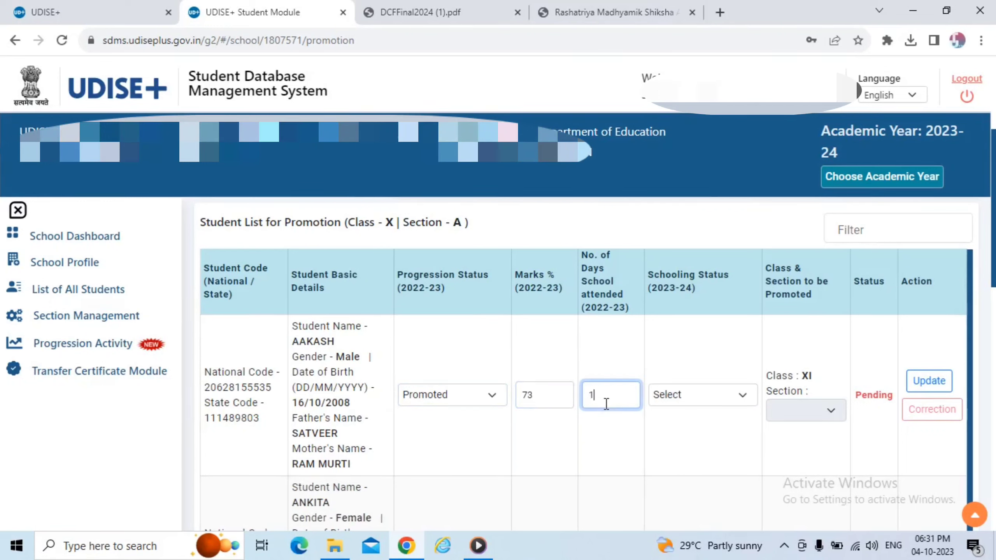
type("92")
left_click(657, 395)
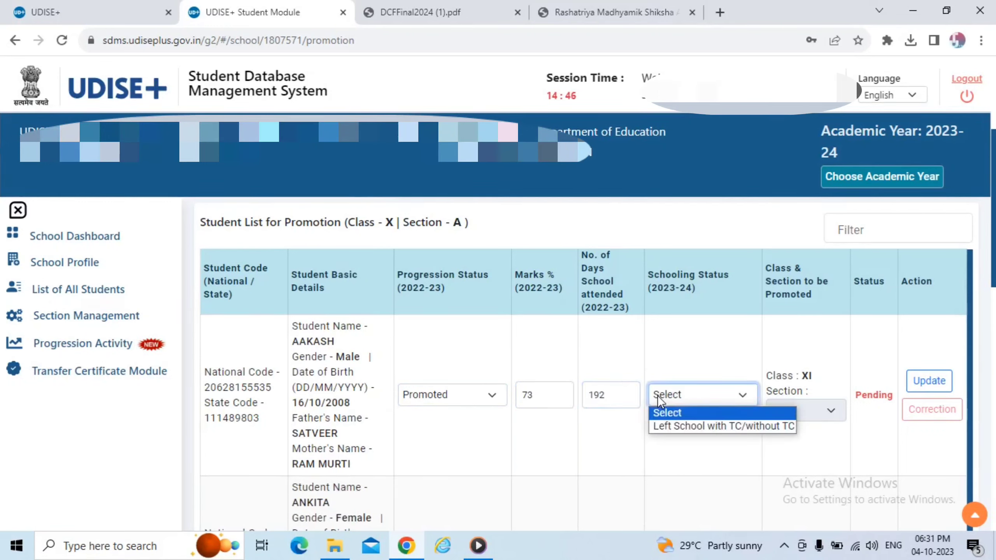
left_click(684, 427)
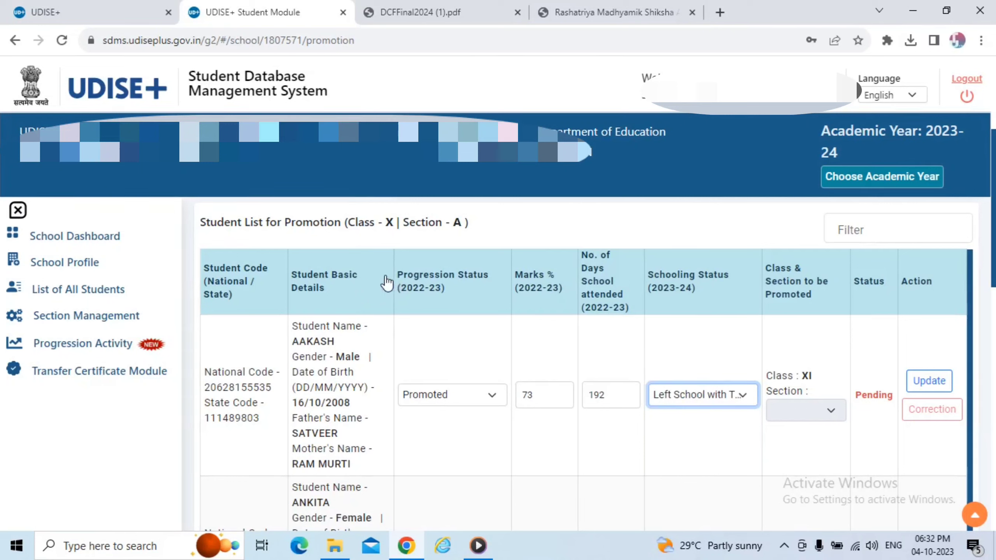
left_click_drag(346, 226, 447, 224)
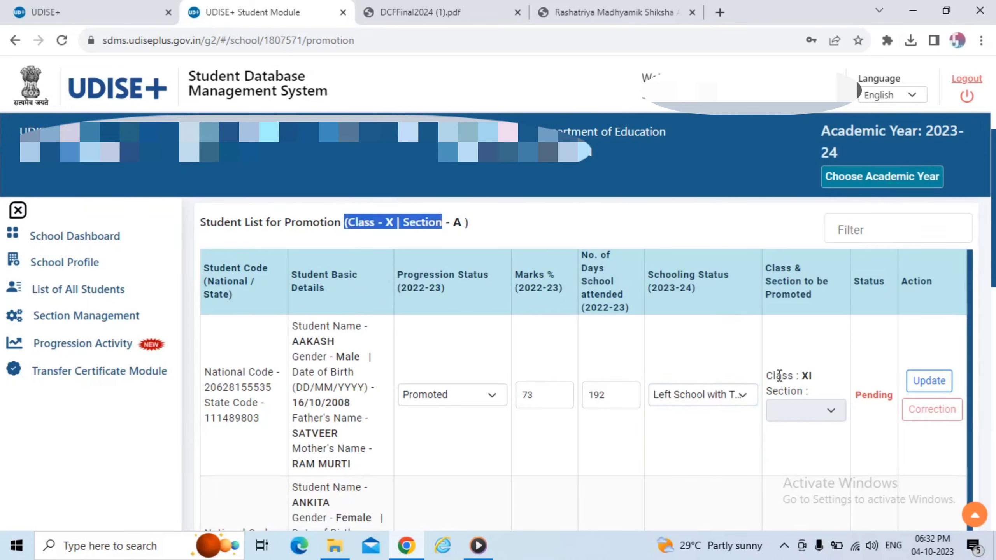
left_click_drag(777, 376, 828, 374)
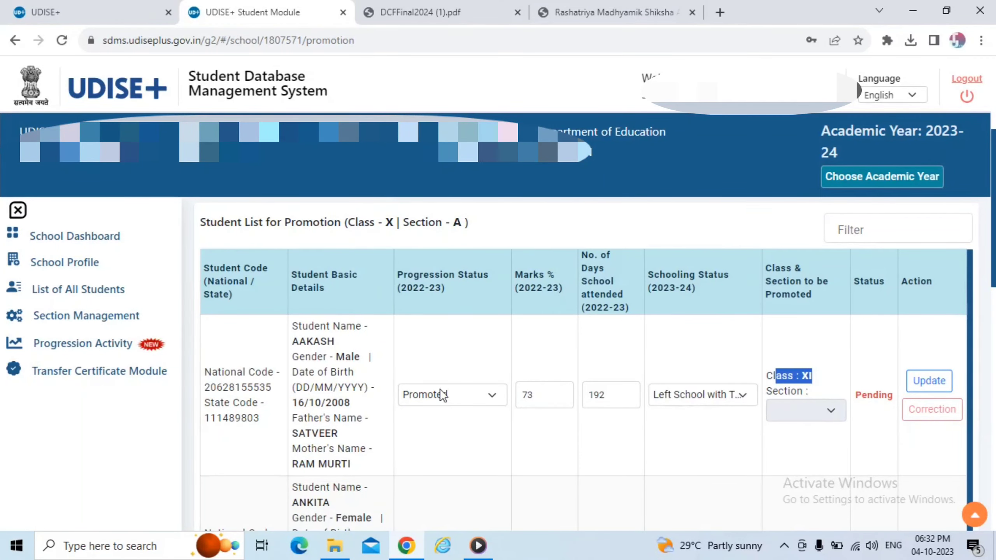
left_click(50, 340)
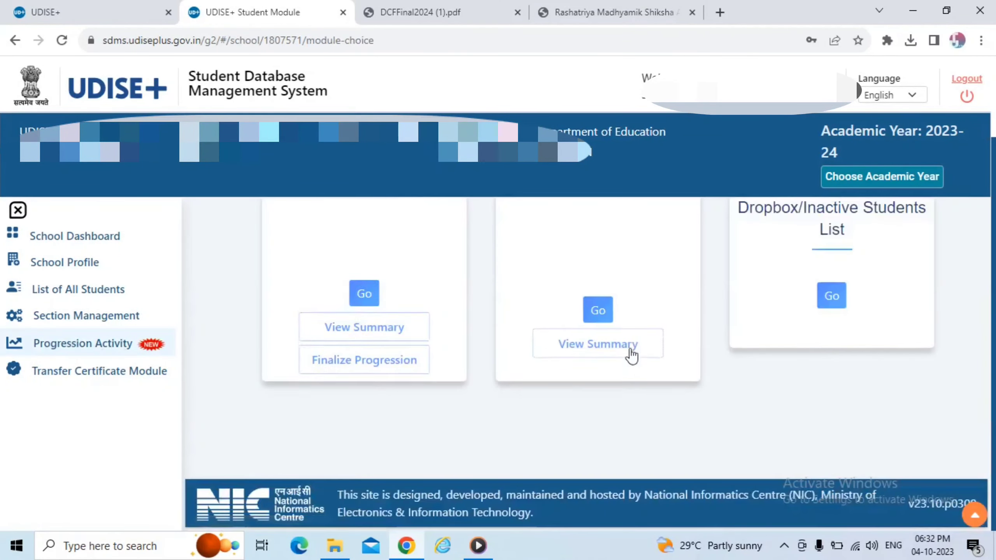
scroll(798, 296, "up", 3)
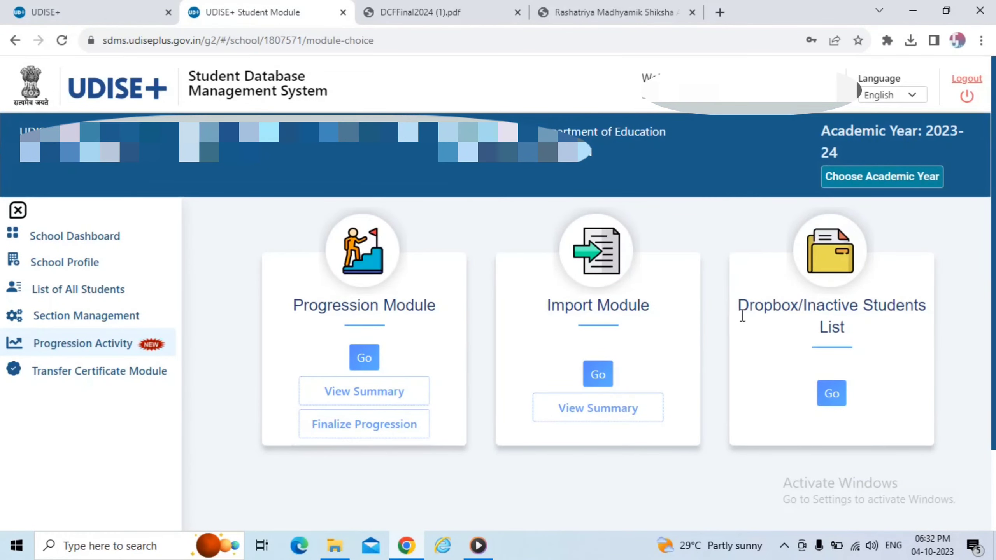